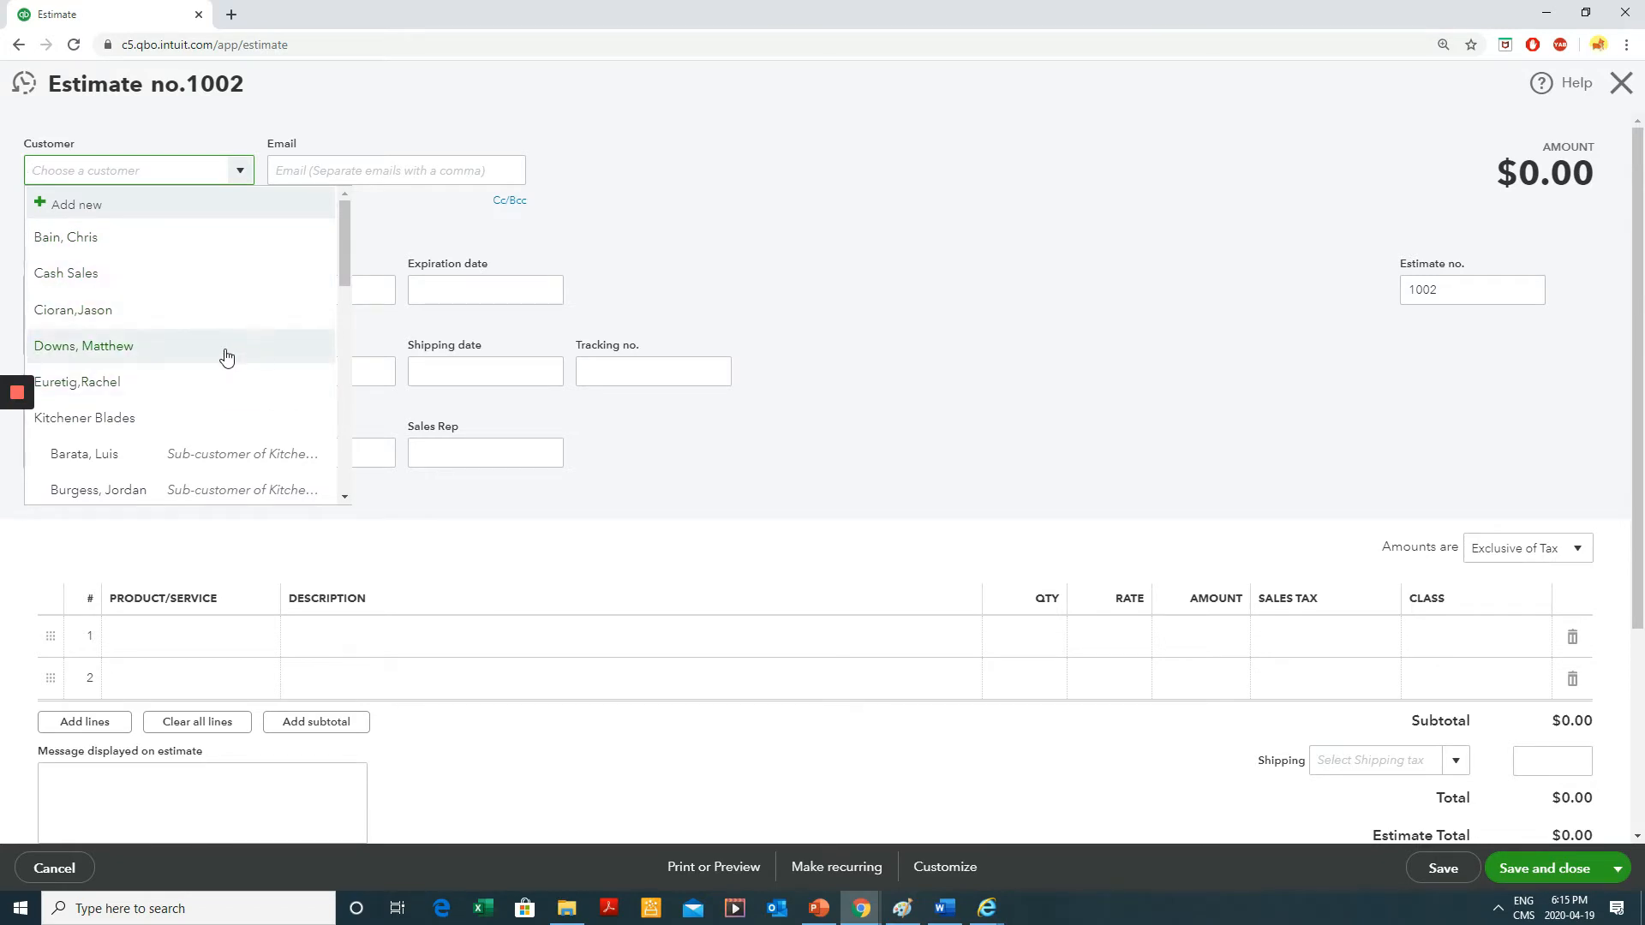
- Select the individual customer for the new estimate and add Hockey Lessons as its first line item
left_click(226, 357)
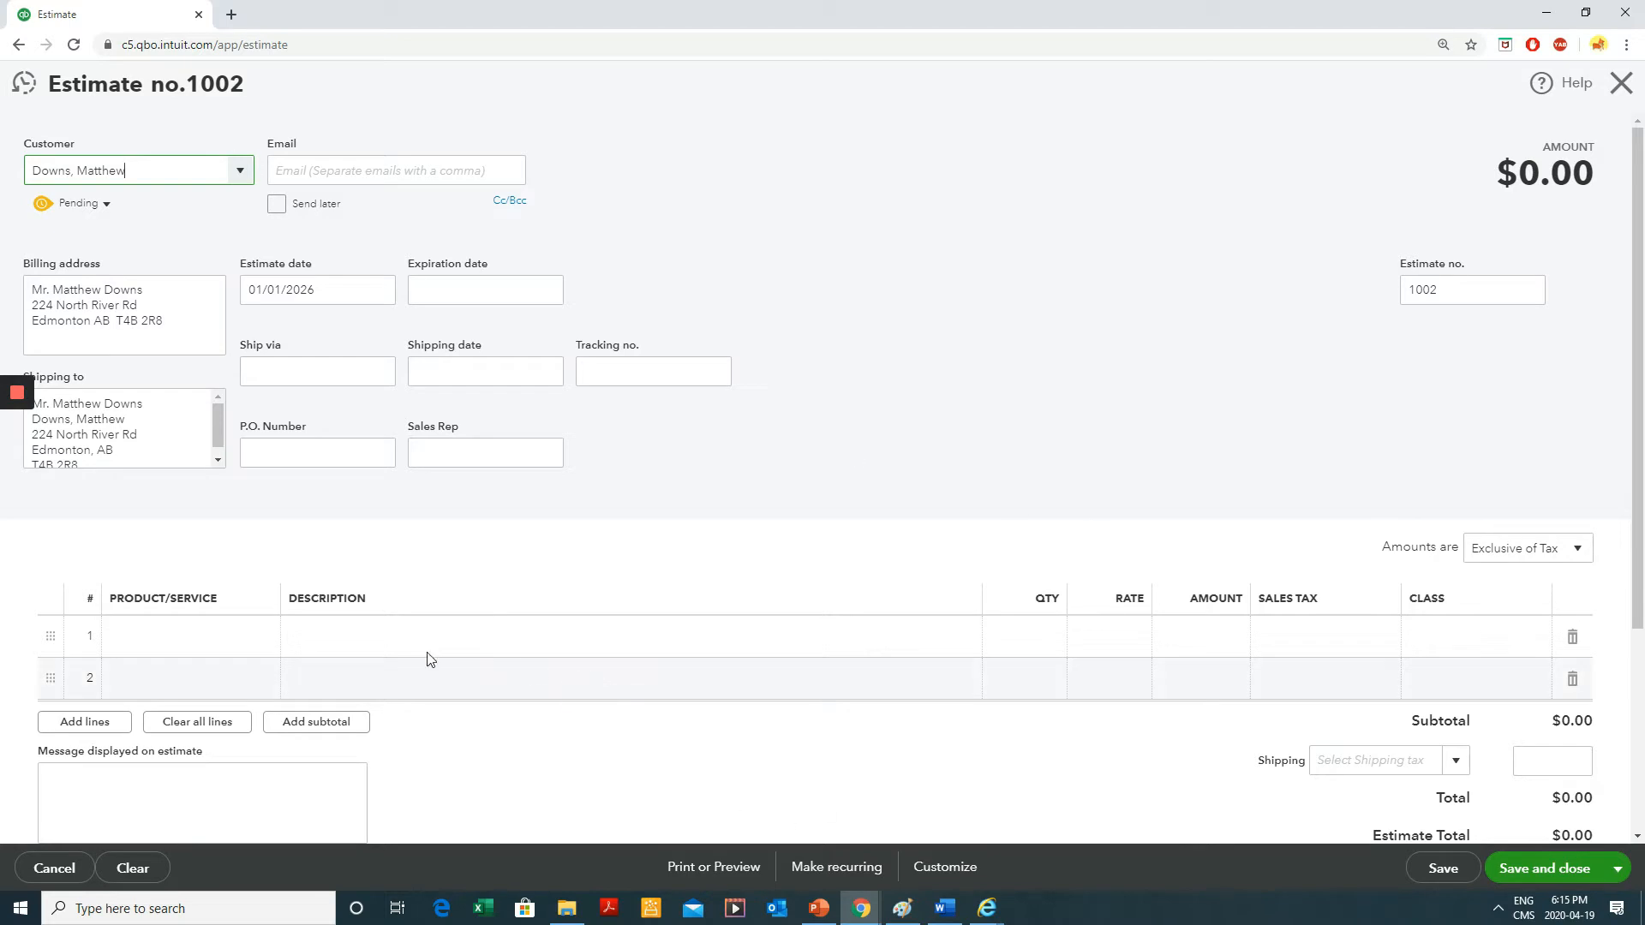
left_click(254, 637)
left_click(273, 637)
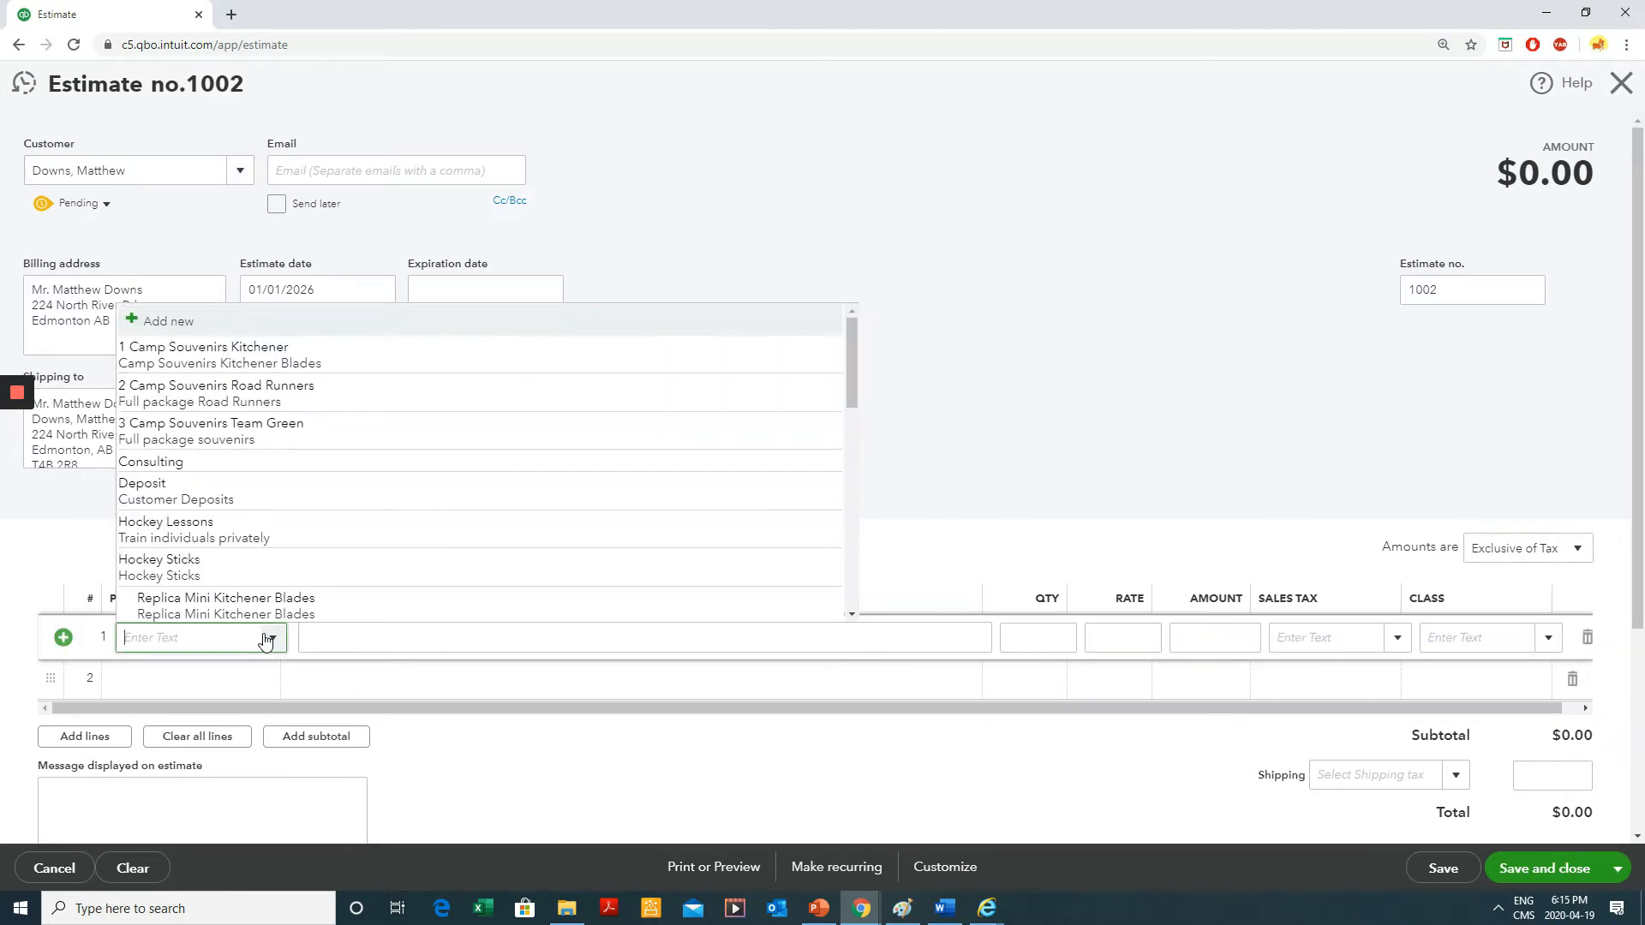
left_click(268, 537)
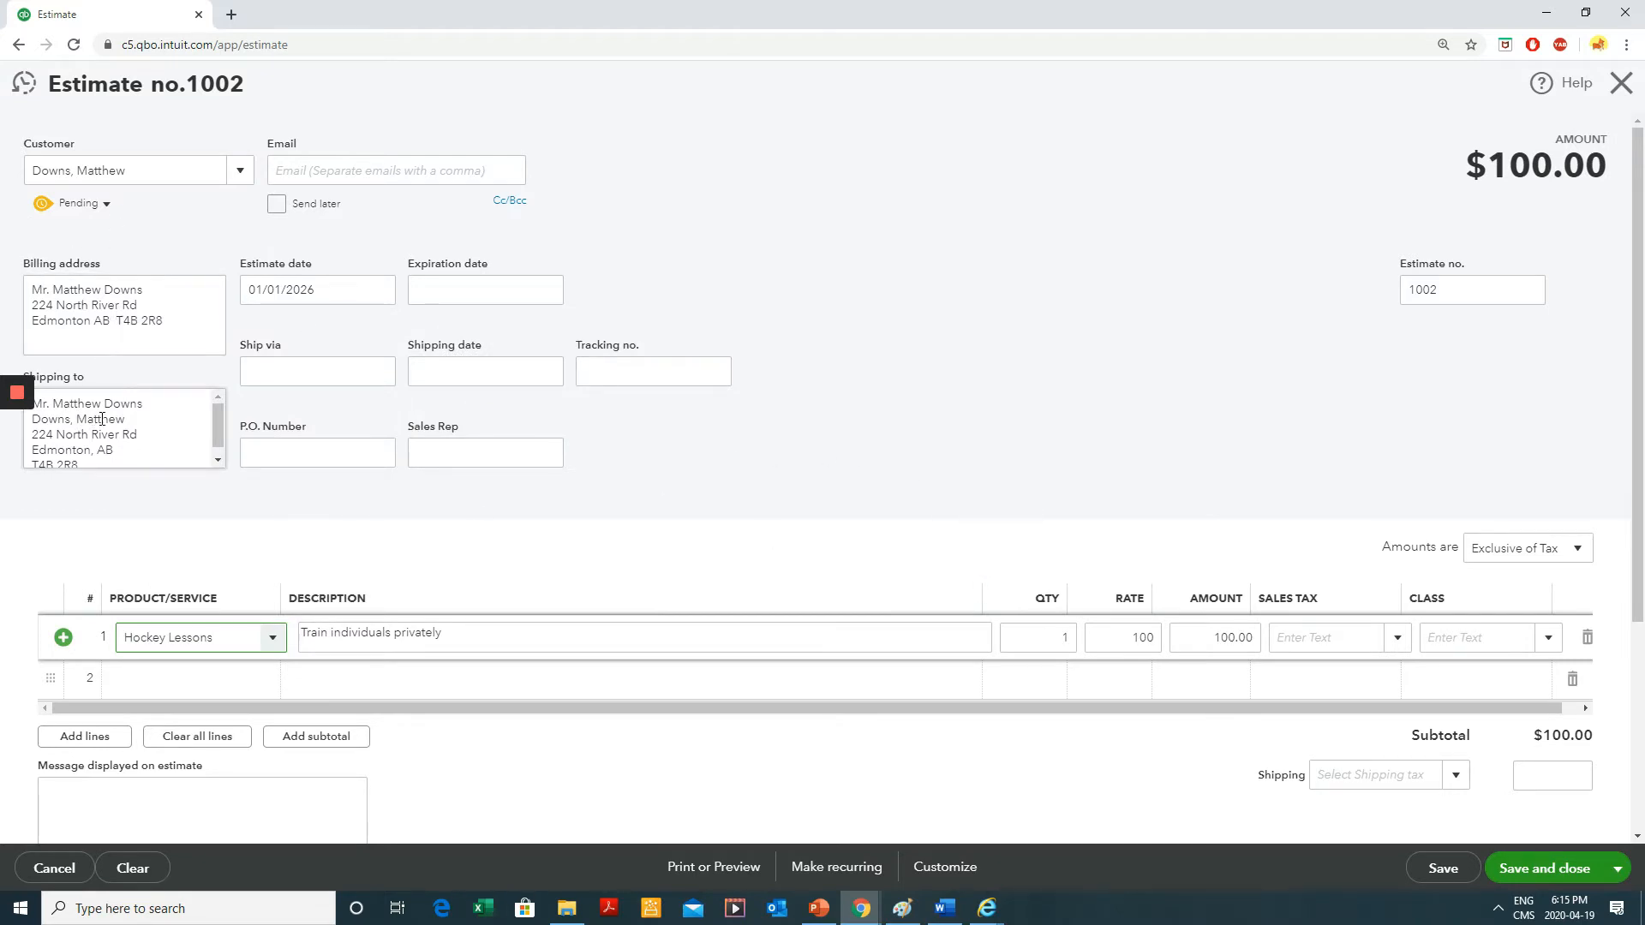
left_click(315, 288)
left_click_drag(315, 289, 286, 288)
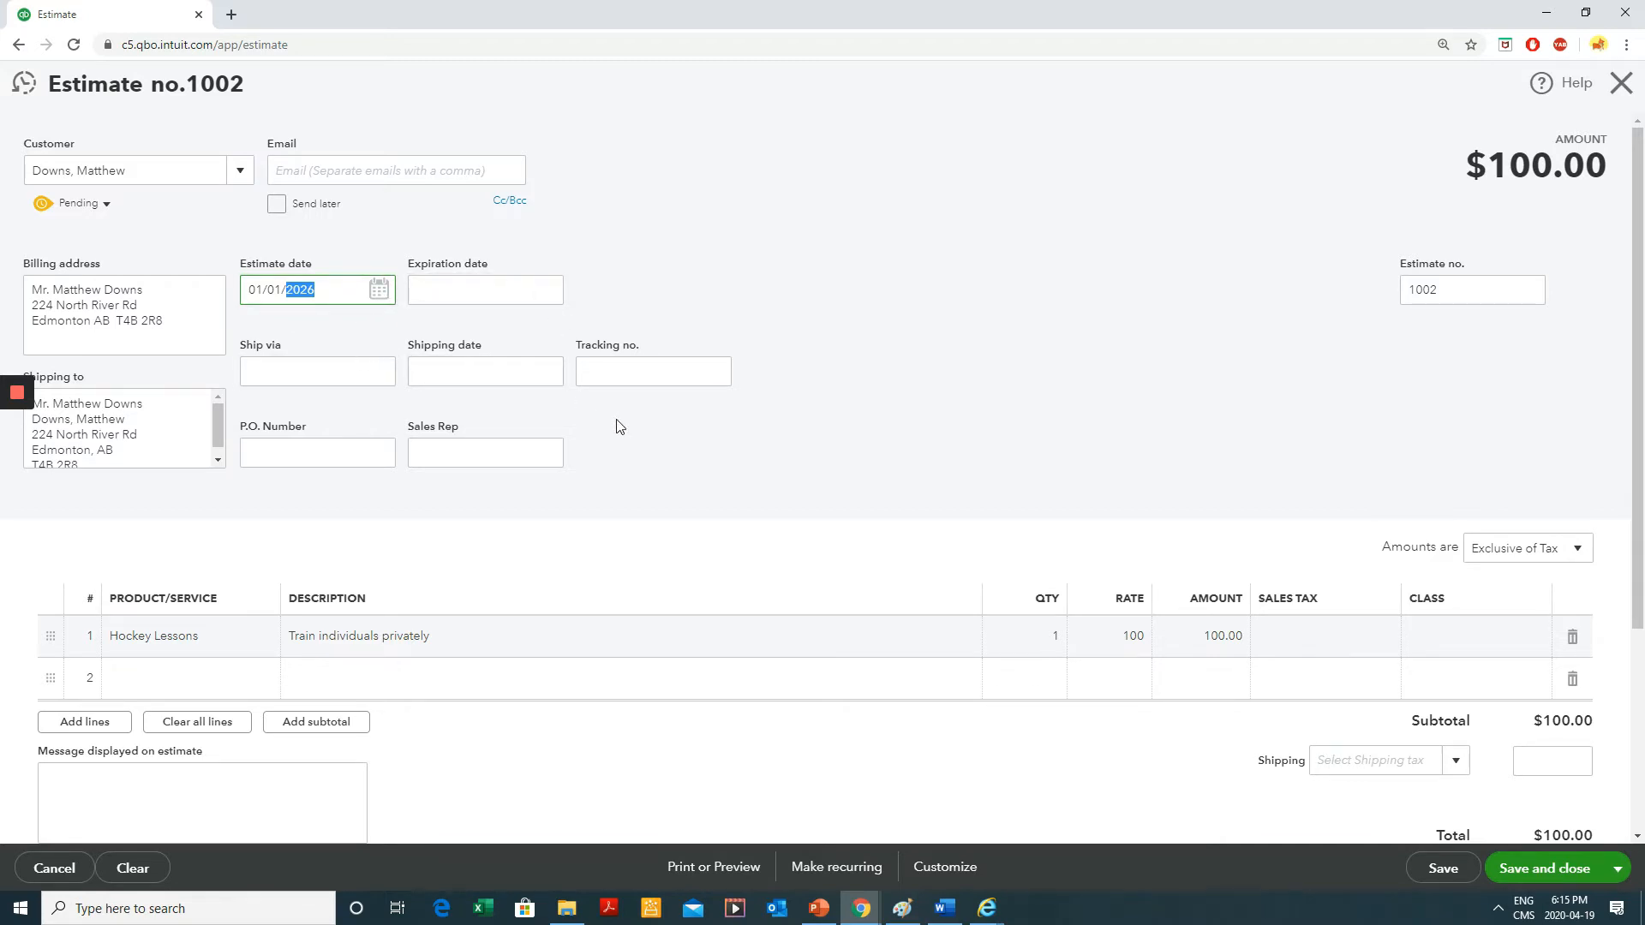
left_click(666, 362)
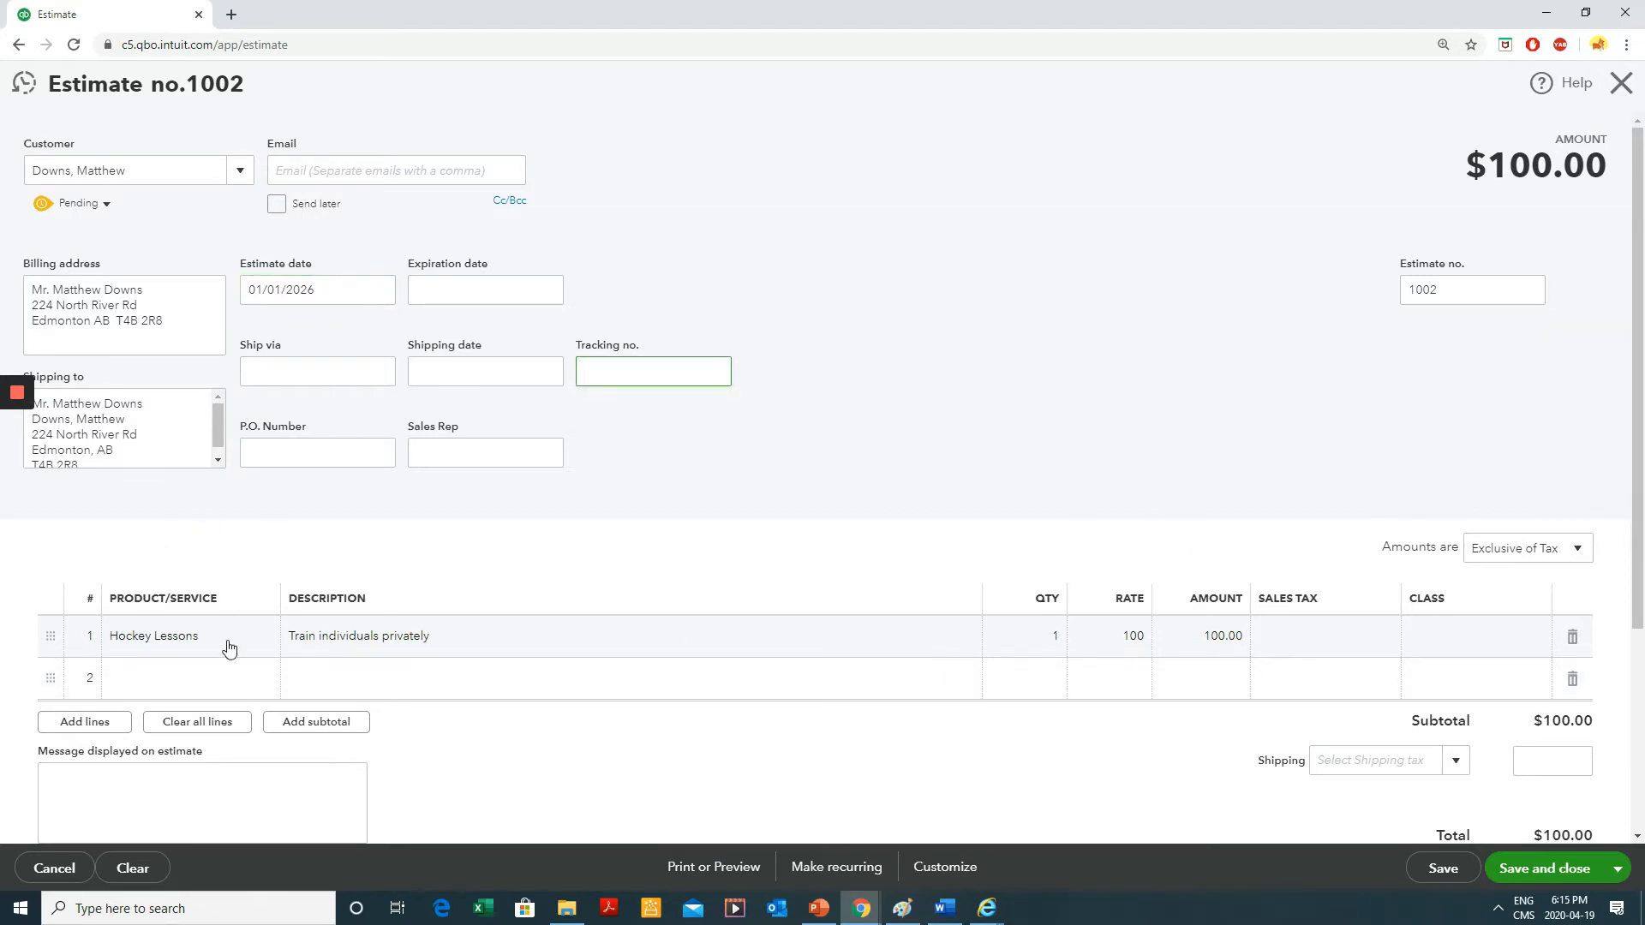
- Set the Hockey Lessons quantity to 10 and try to save and close the estimate without a class
left_click(1046, 644)
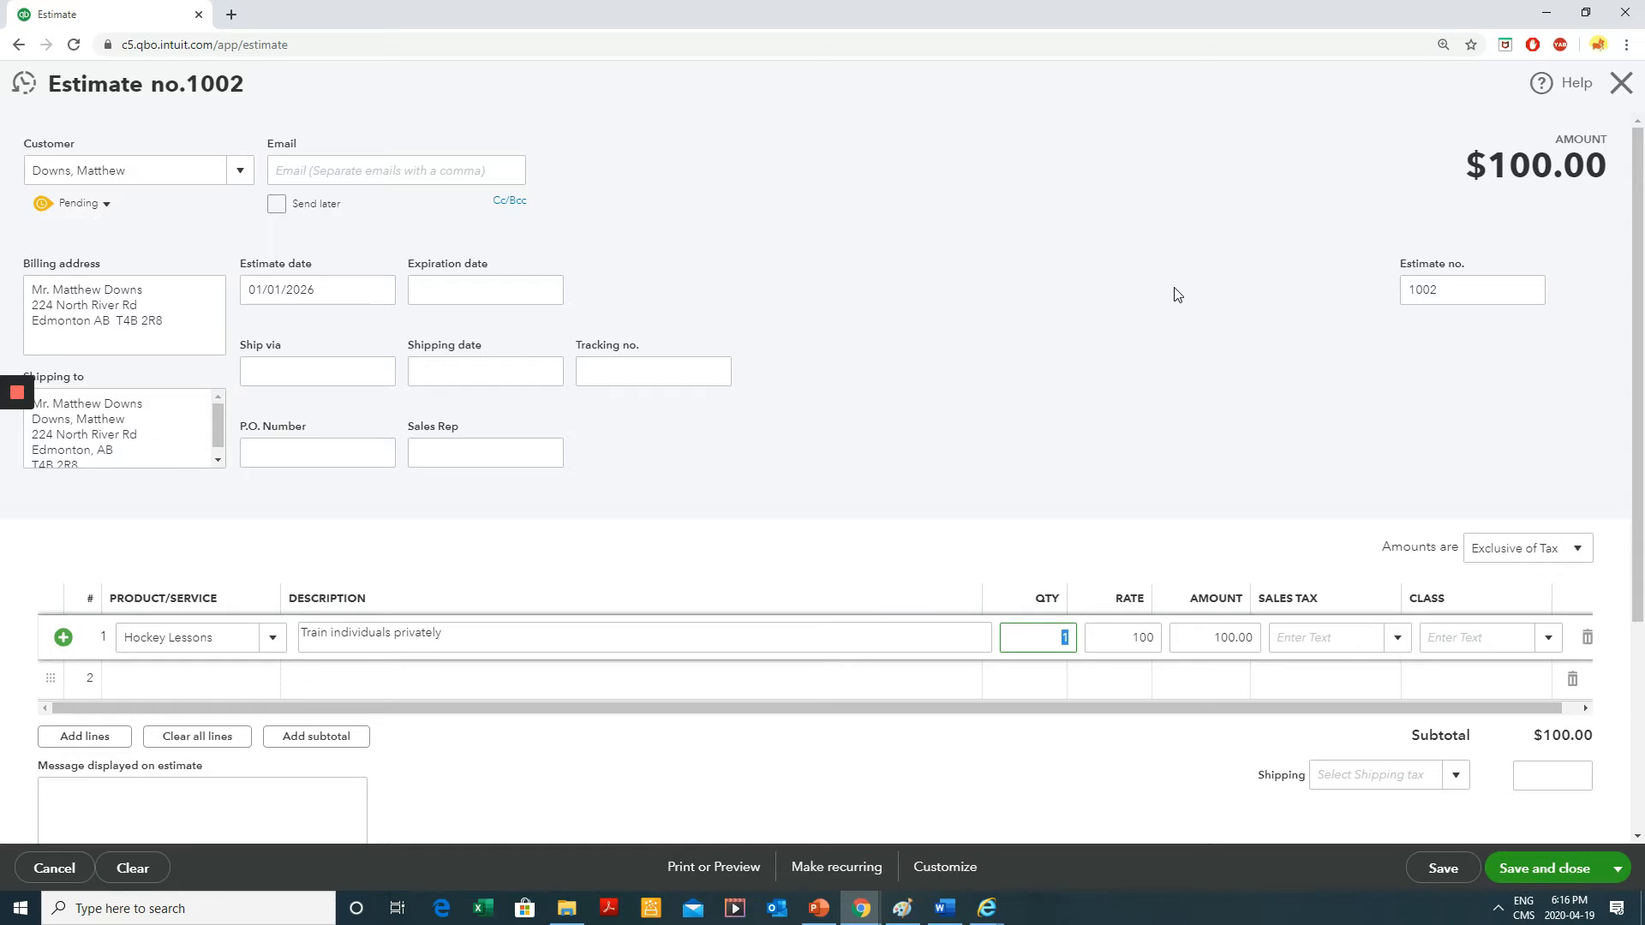
type("10")
key("Tab")
key("Tab")
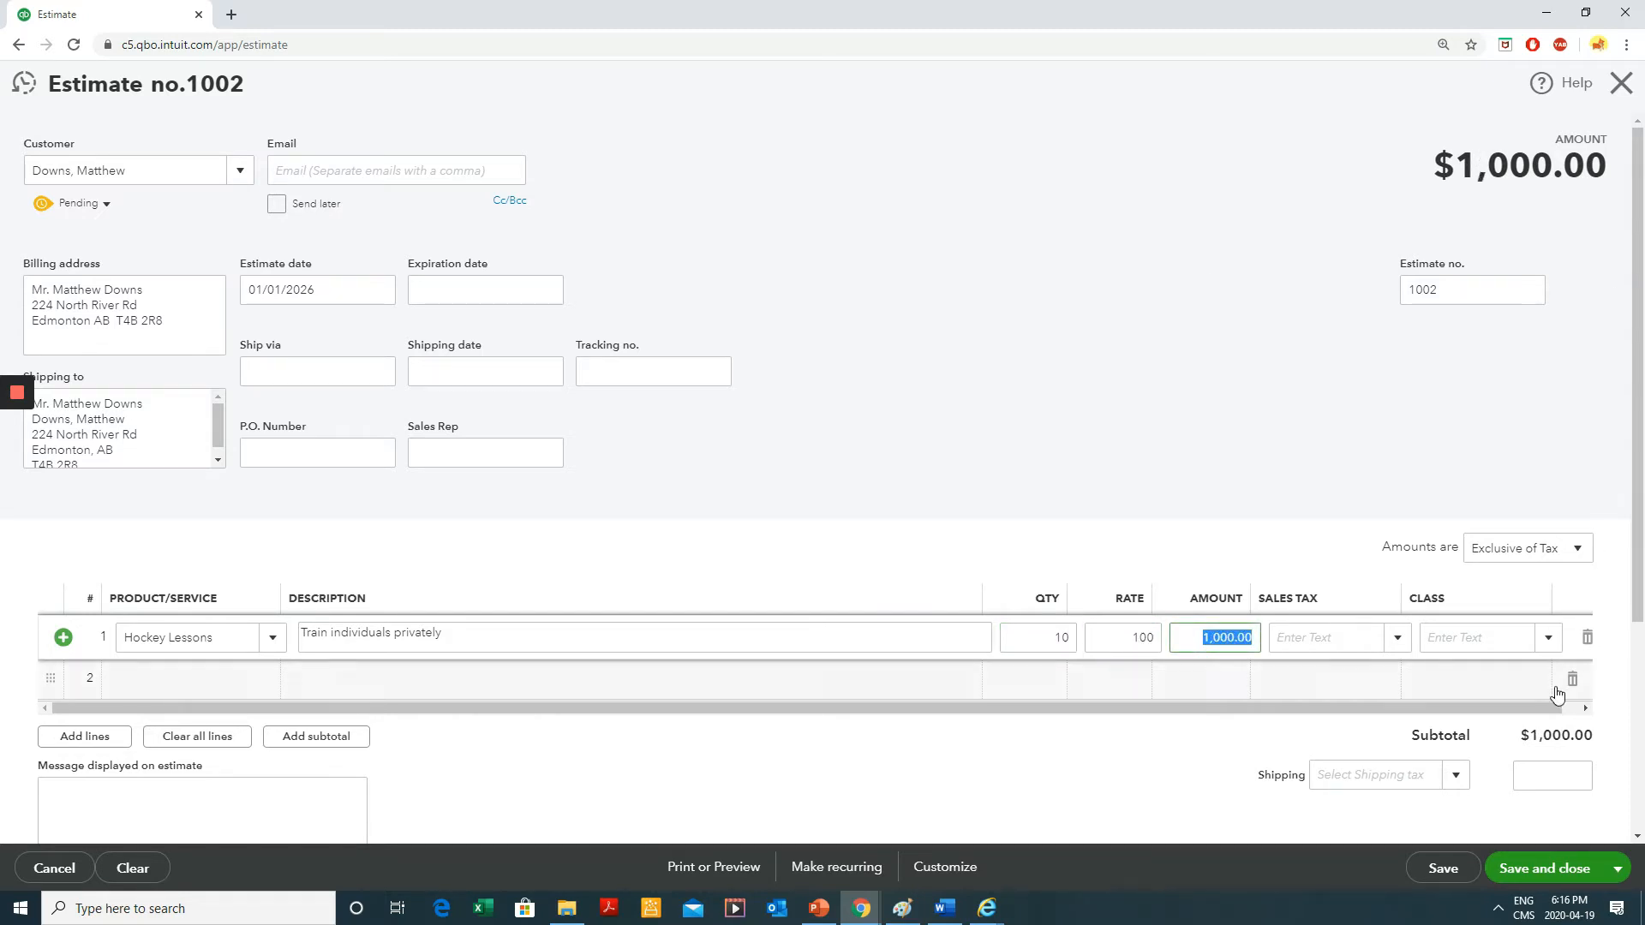
left_click(1576, 867)
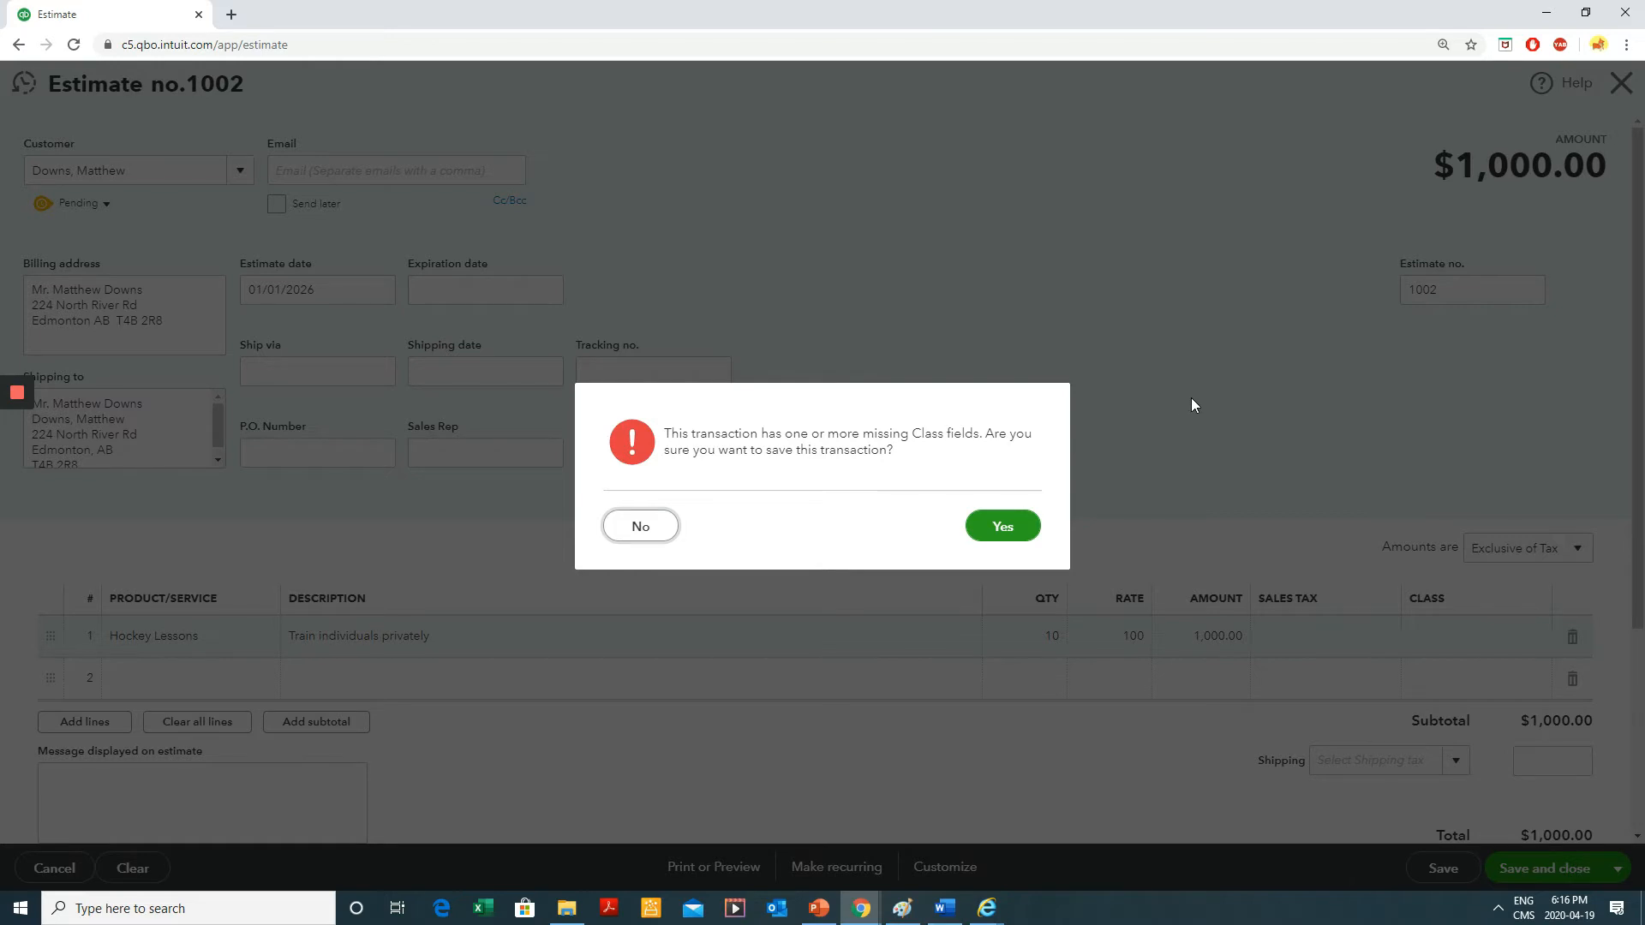
left_click(1006, 533)
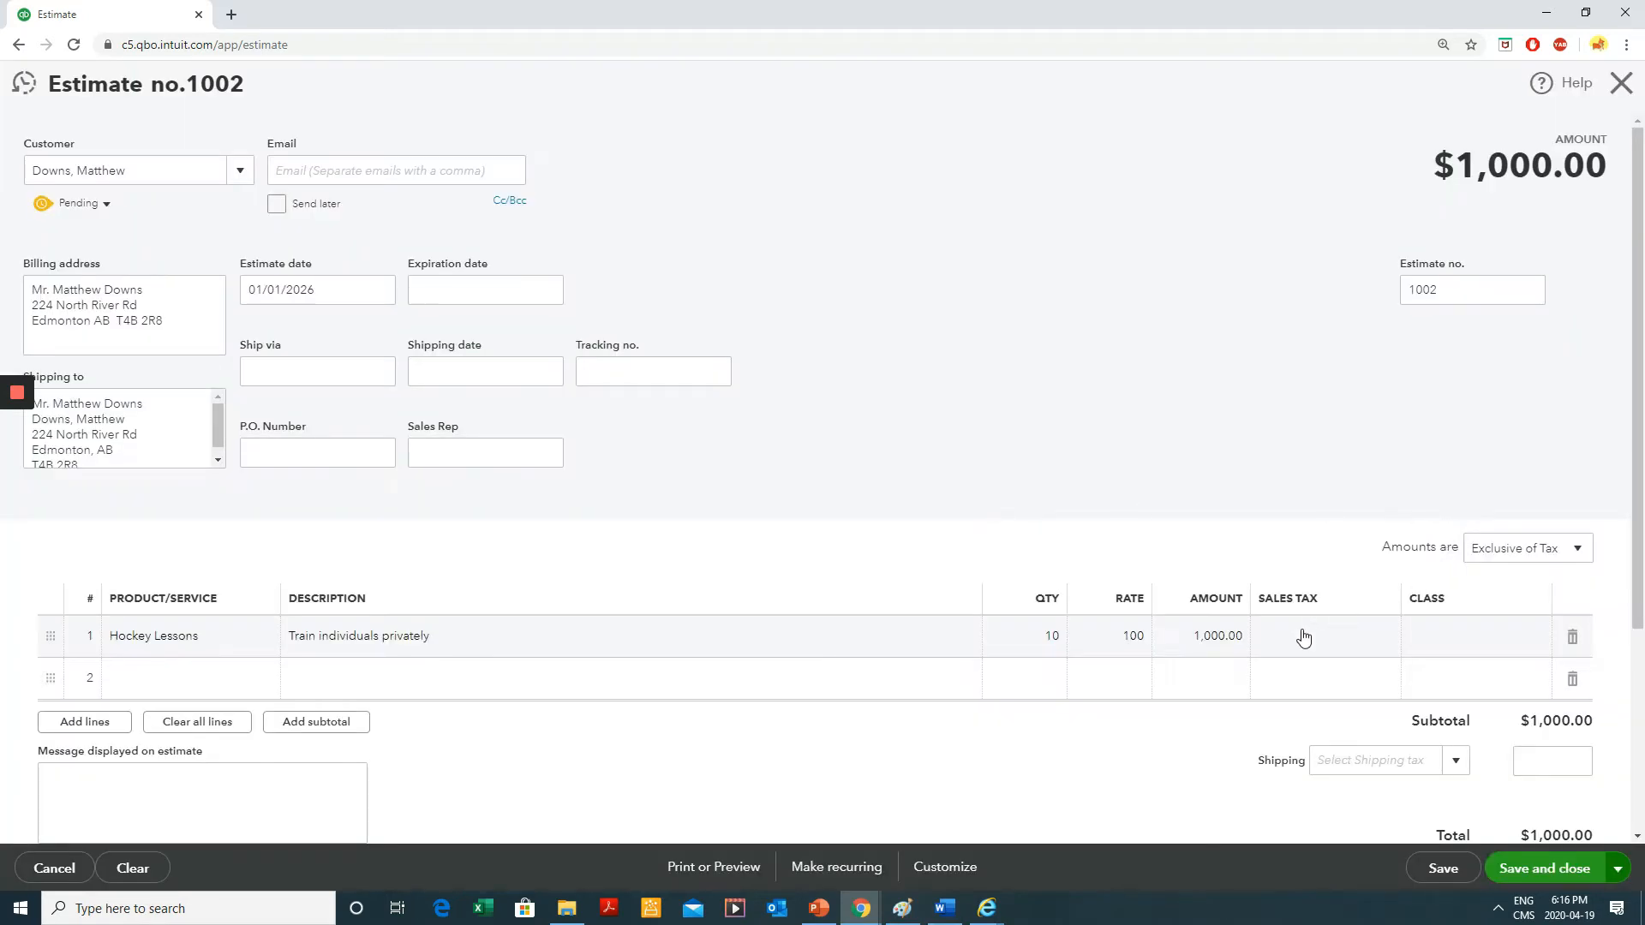
- Apply the S (13%) sales tax to the Hockey Lessons line and save and close the estimate
double_click(1304, 636)
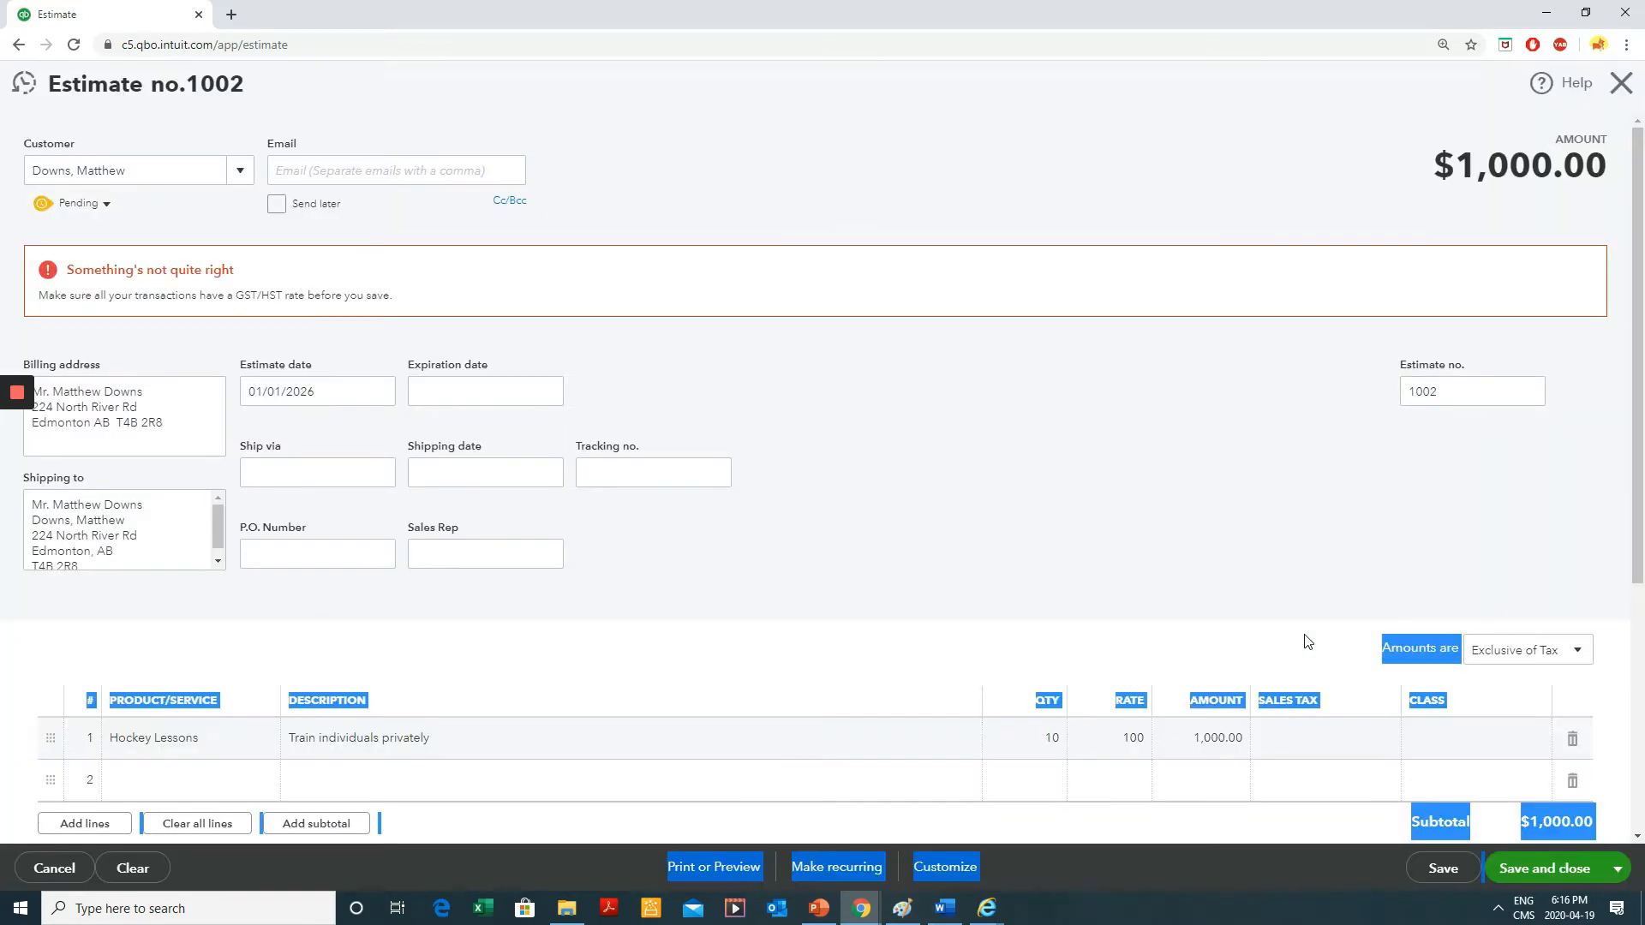
scroll(1340, 643, "down", 2)
left_click(1306, 573)
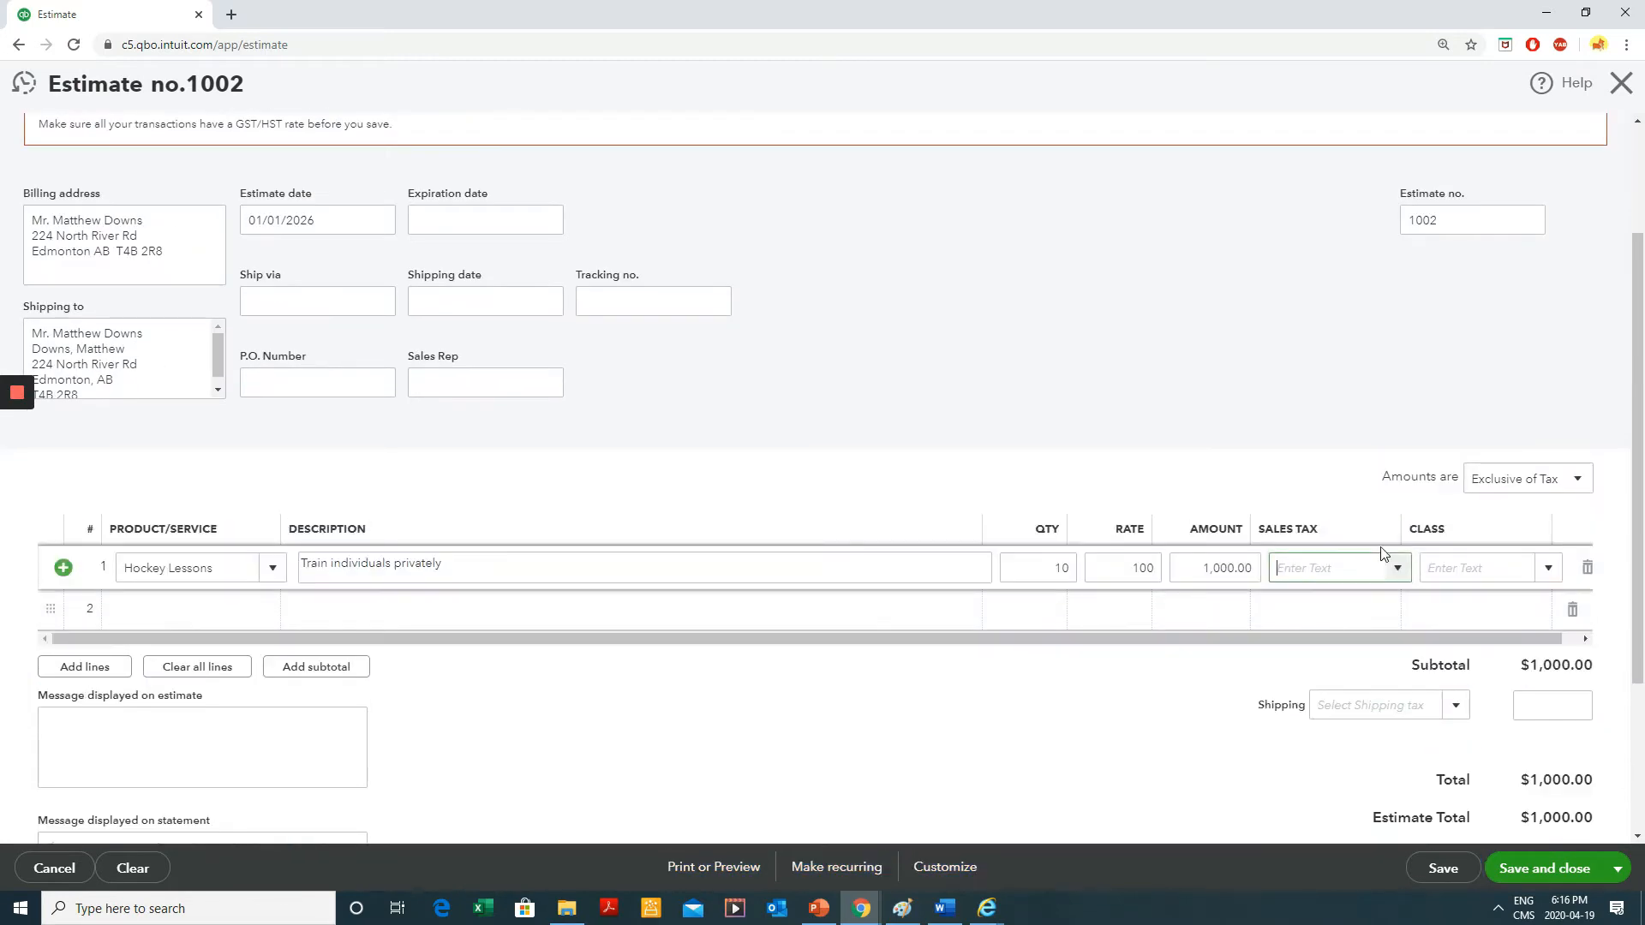
left_click(1396, 570)
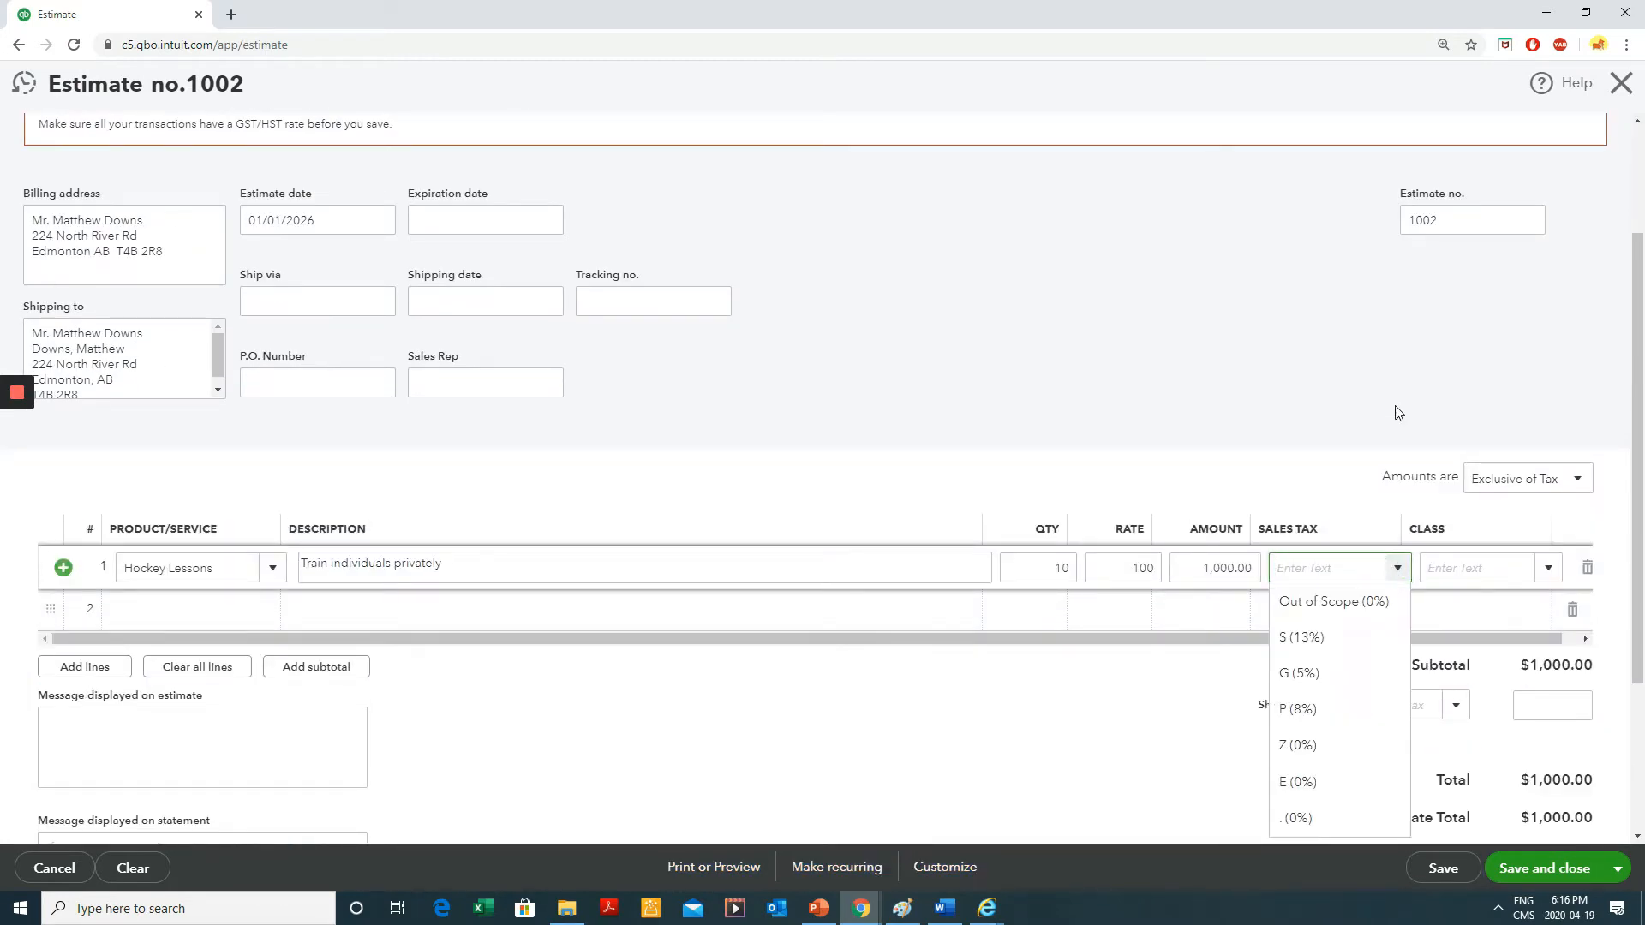
left_click(1337, 638)
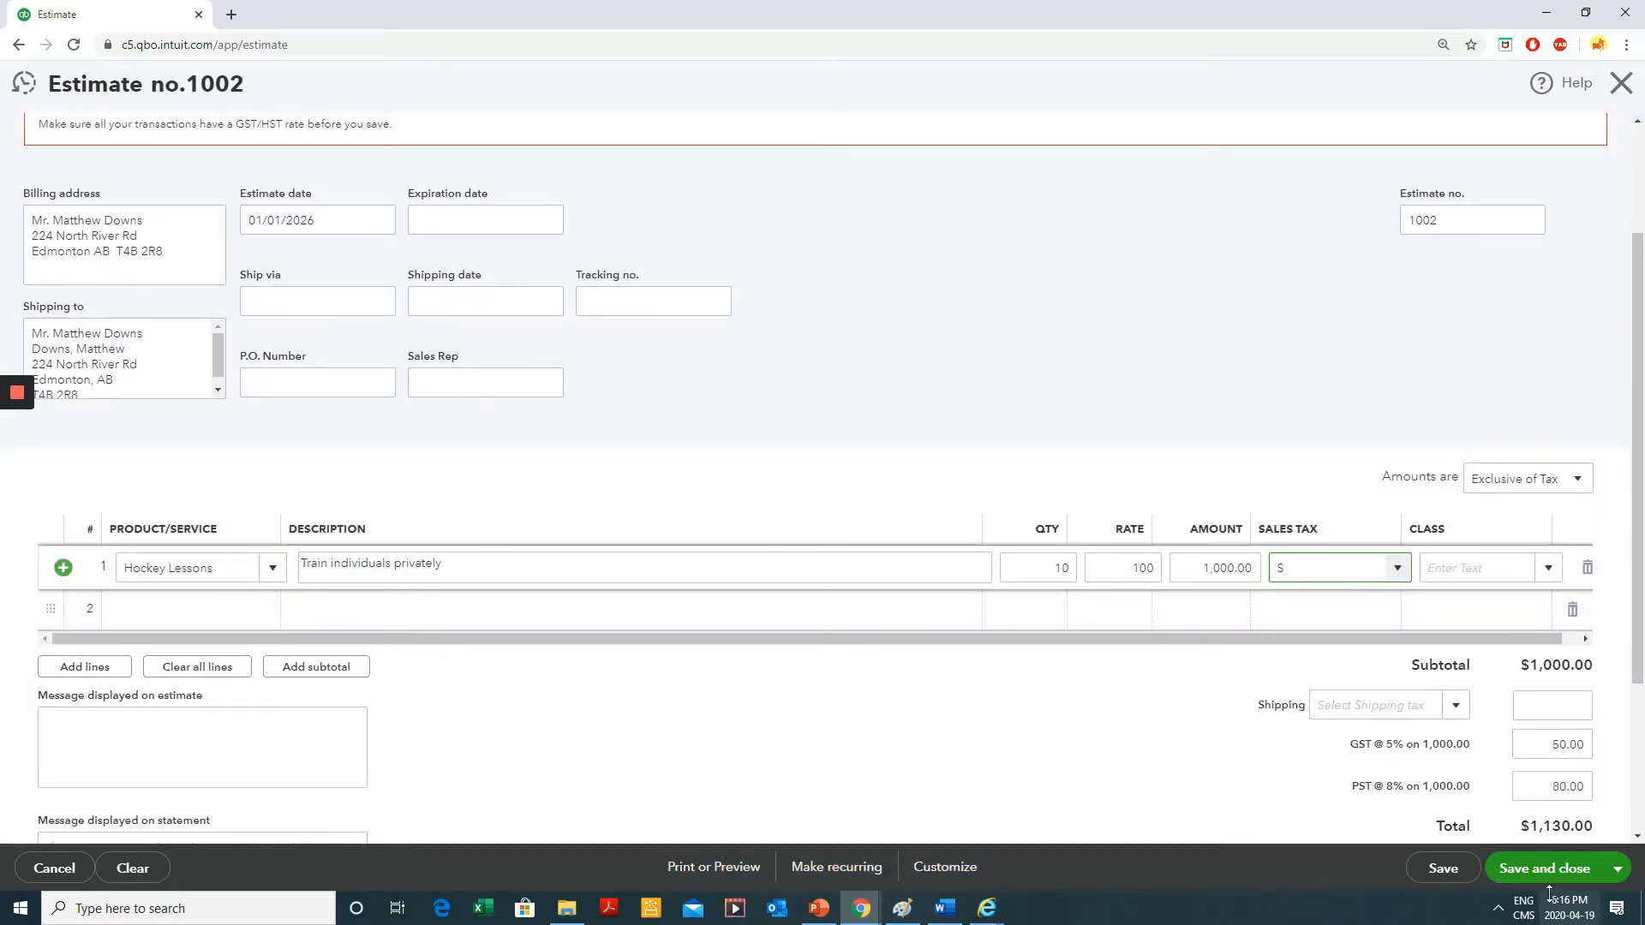
left_click(1579, 874)
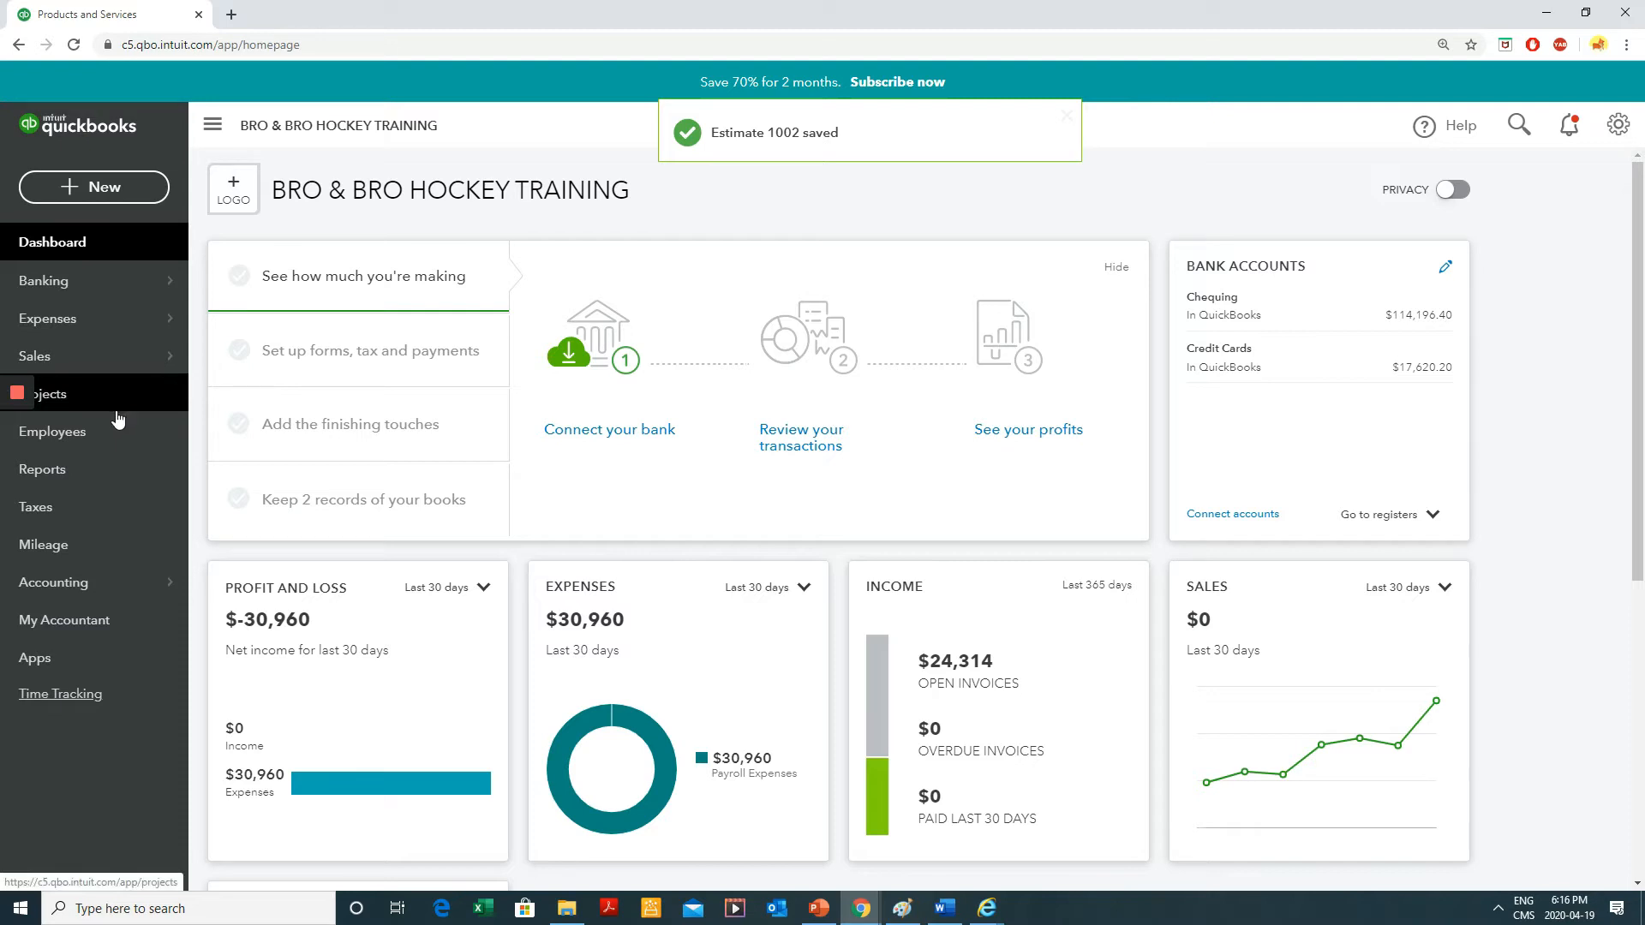
- Mark the Estimates by Customer report under Sales and customers as a favourite and open it
left_click(100, 473)
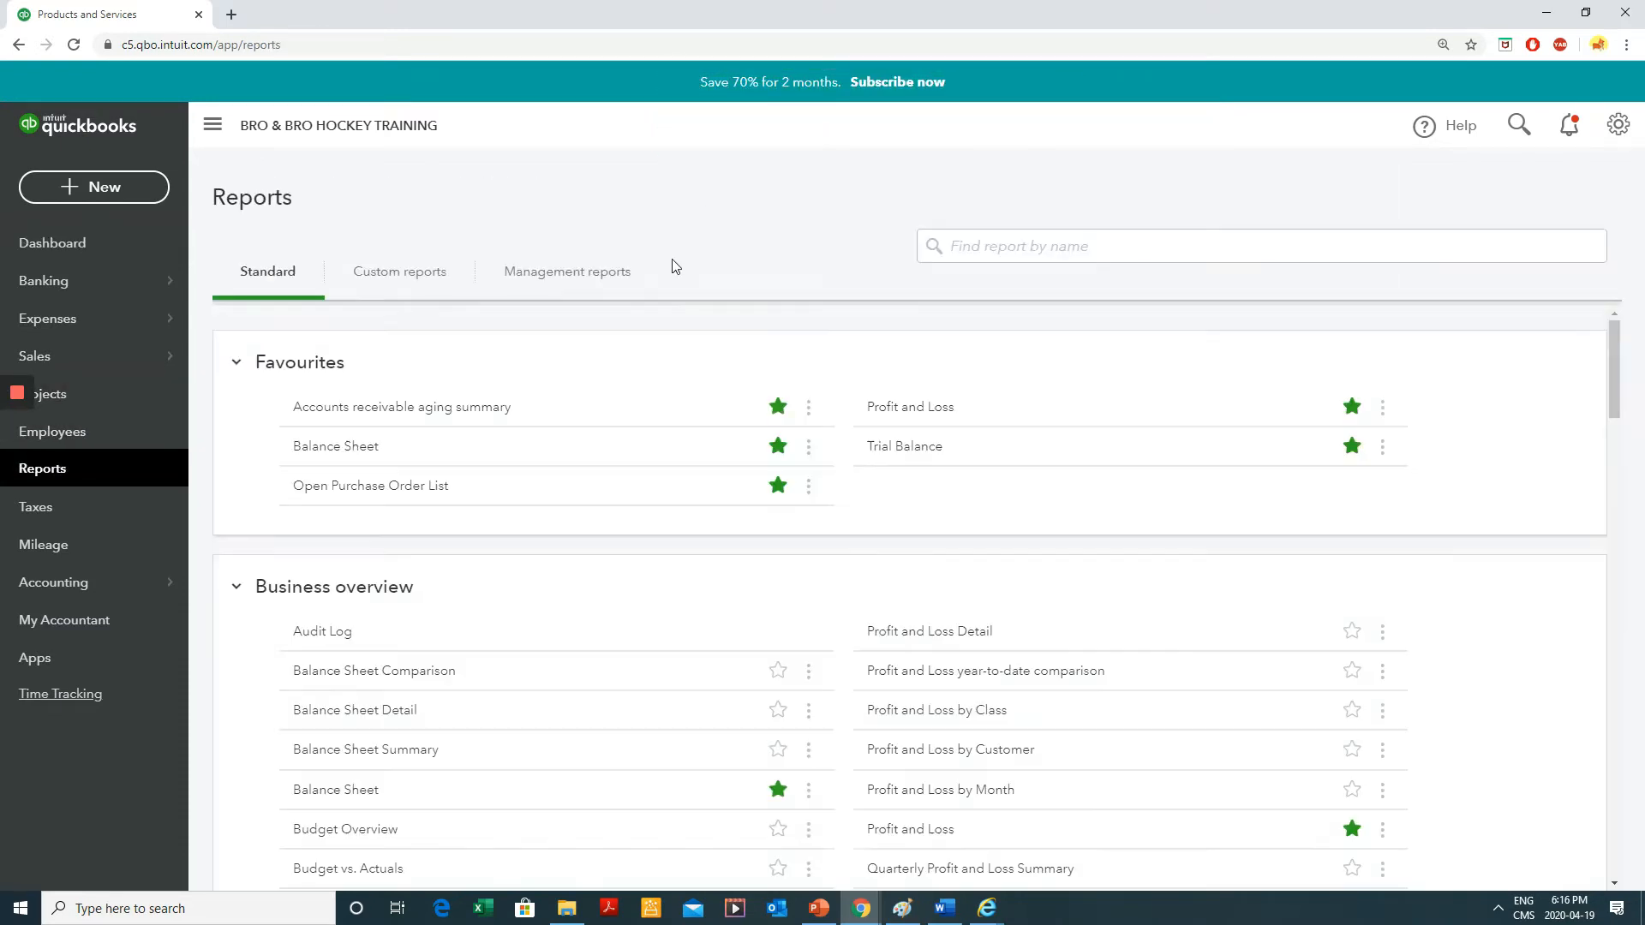
scroll(478, 587, "down", 8)
scroll(486, 574, "down", 5)
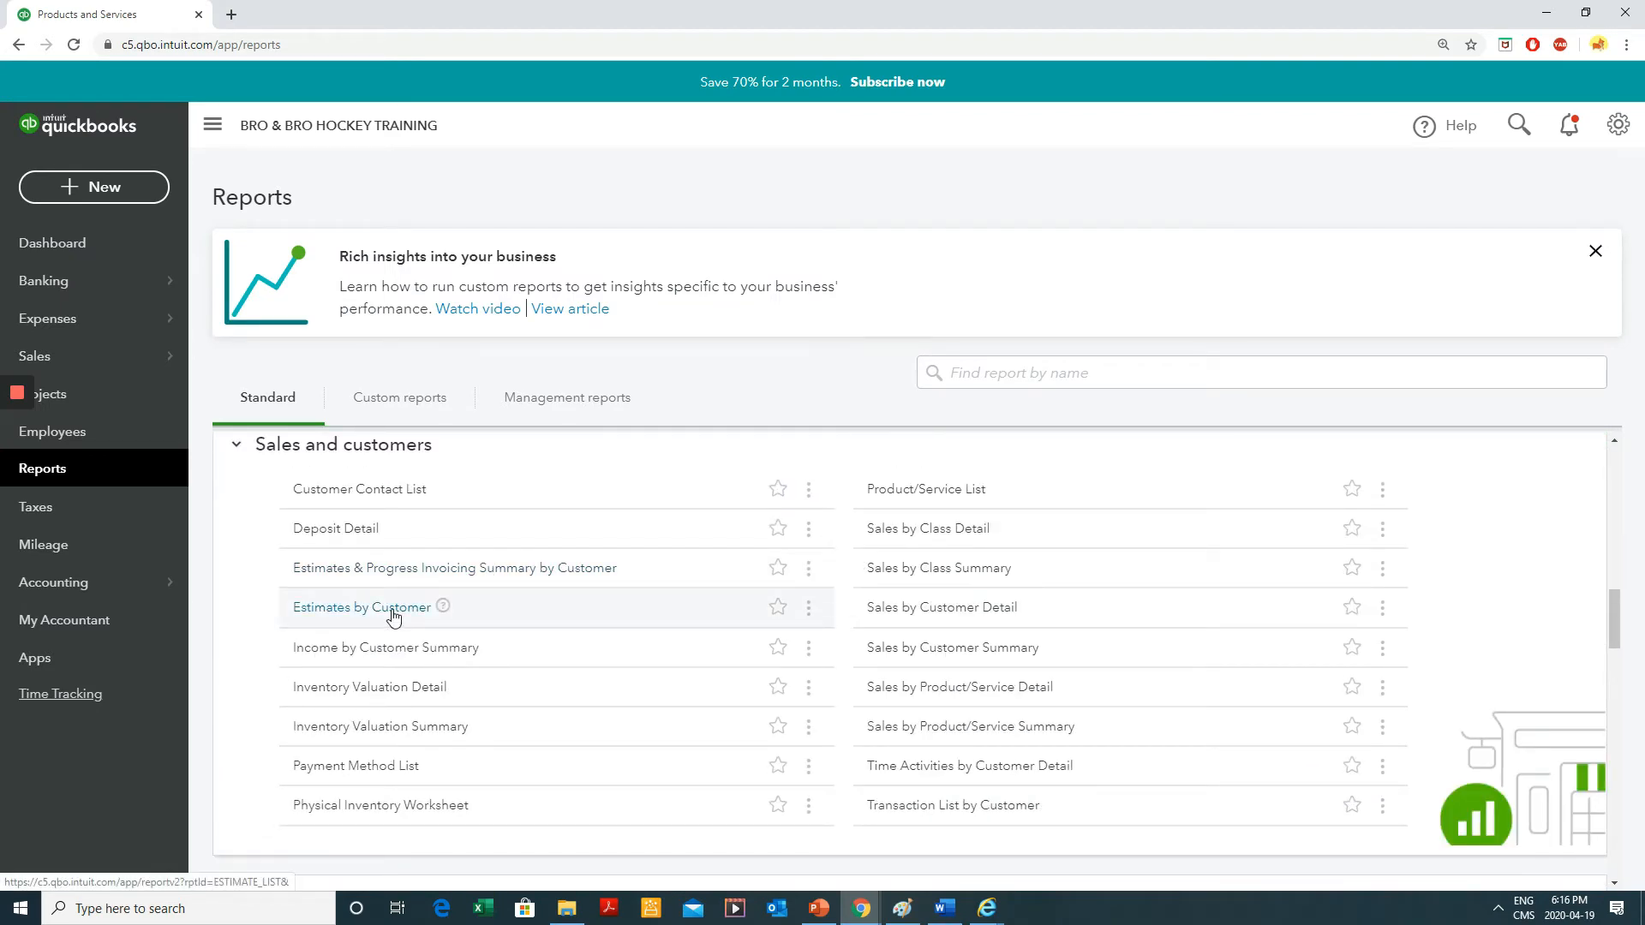
left_click(778, 607)
left_click(353, 610)
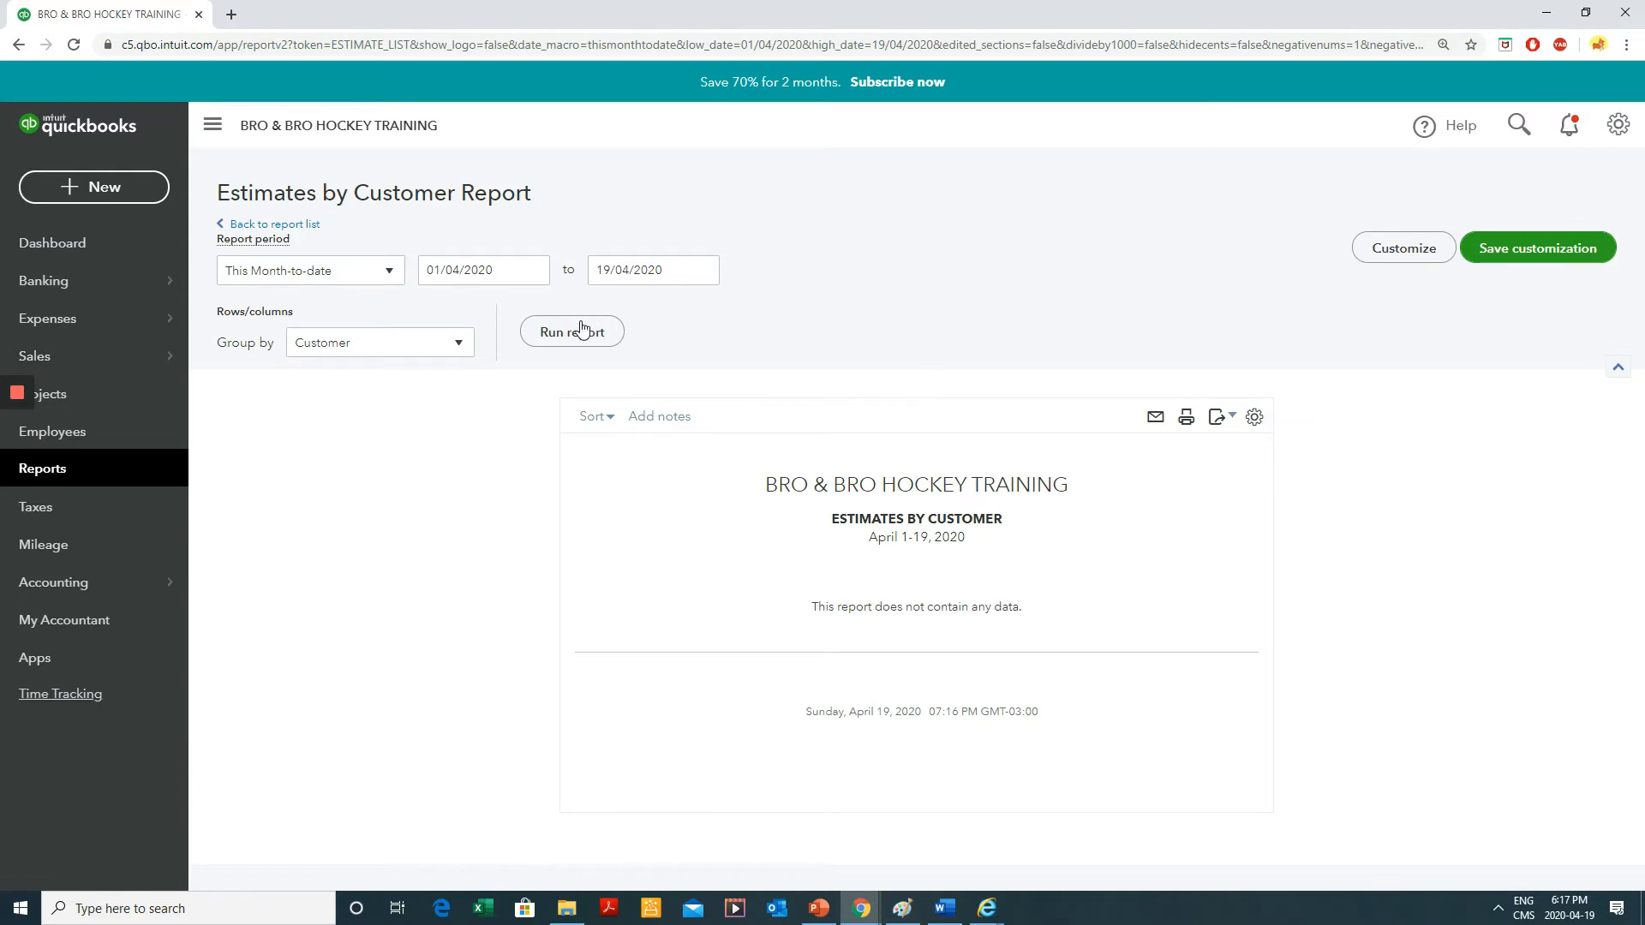
- Set the report period's end date to 19/04/2026 and run the Estimates by Customer report
left_click(655, 271)
left_click(654, 271)
left_click_drag(663, 271, 657, 271)
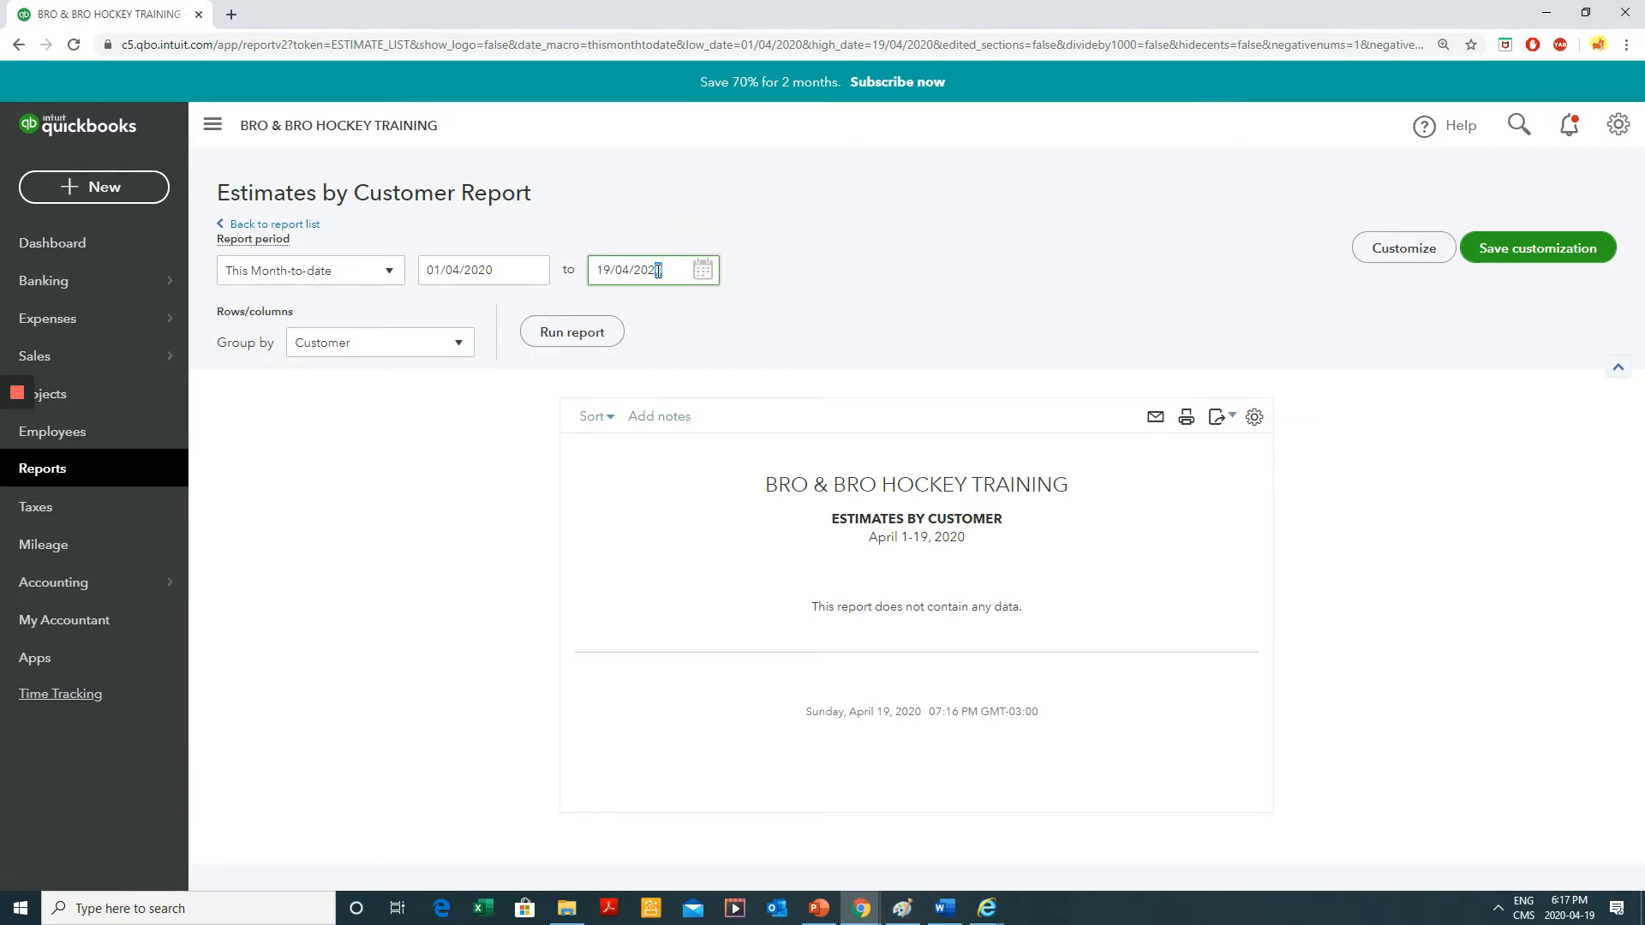
type("6")
left_click(594, 330)
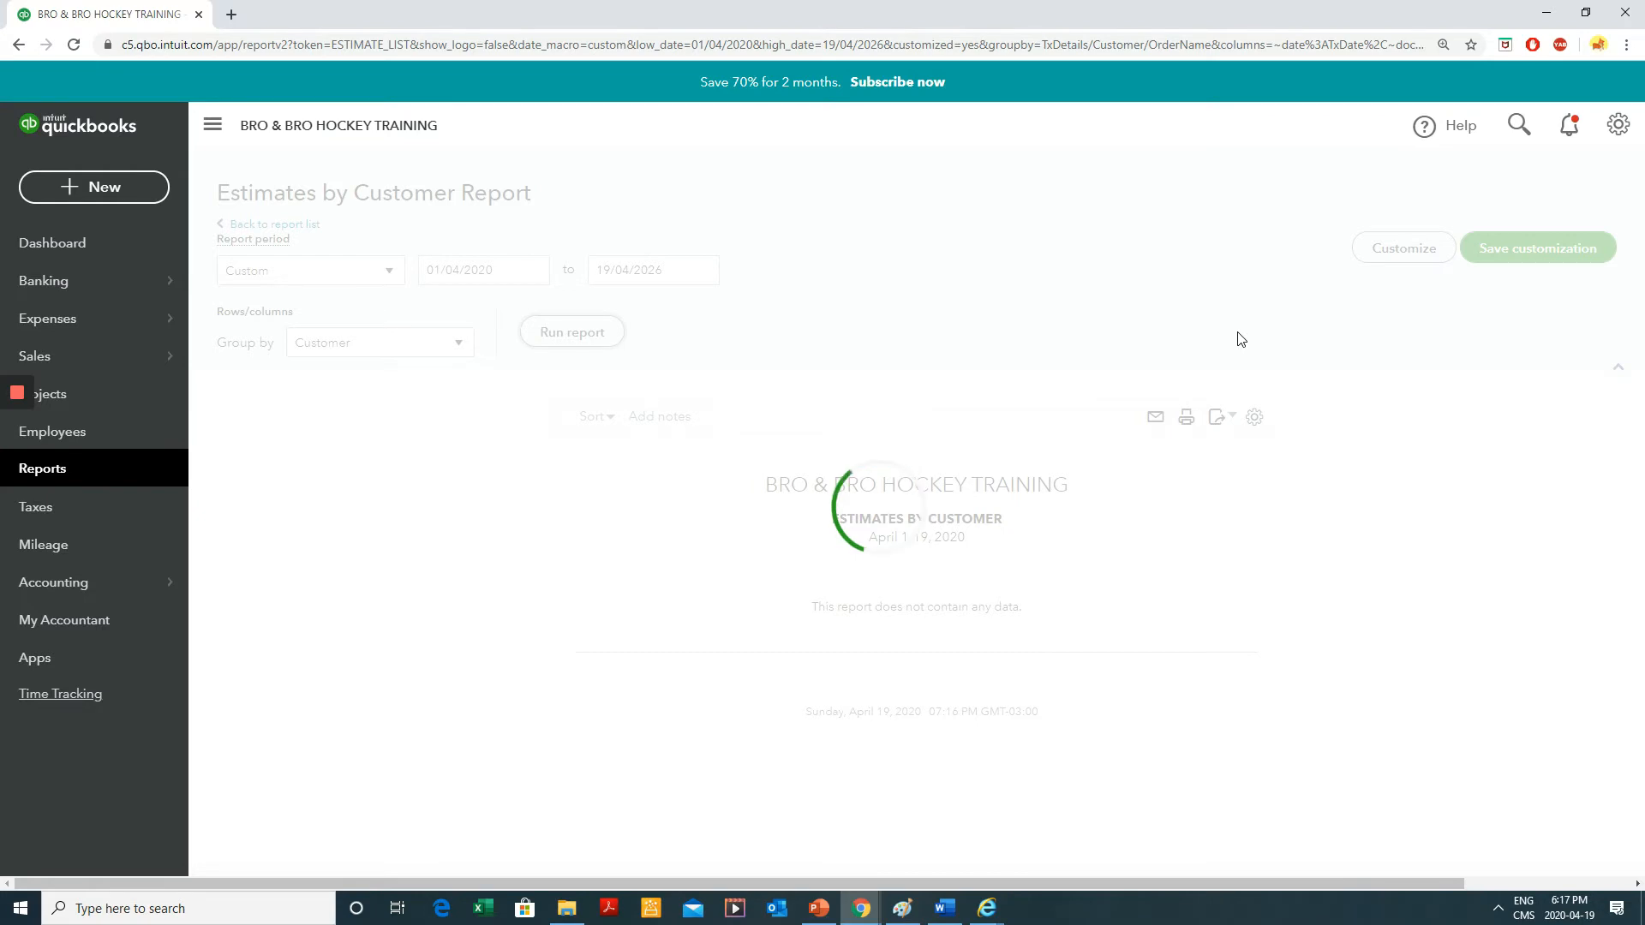
- Open the pending 1,130.00 estimate from the report and create an invoice for the total of all estimate lines
scroll(514, 480, "down", 1)
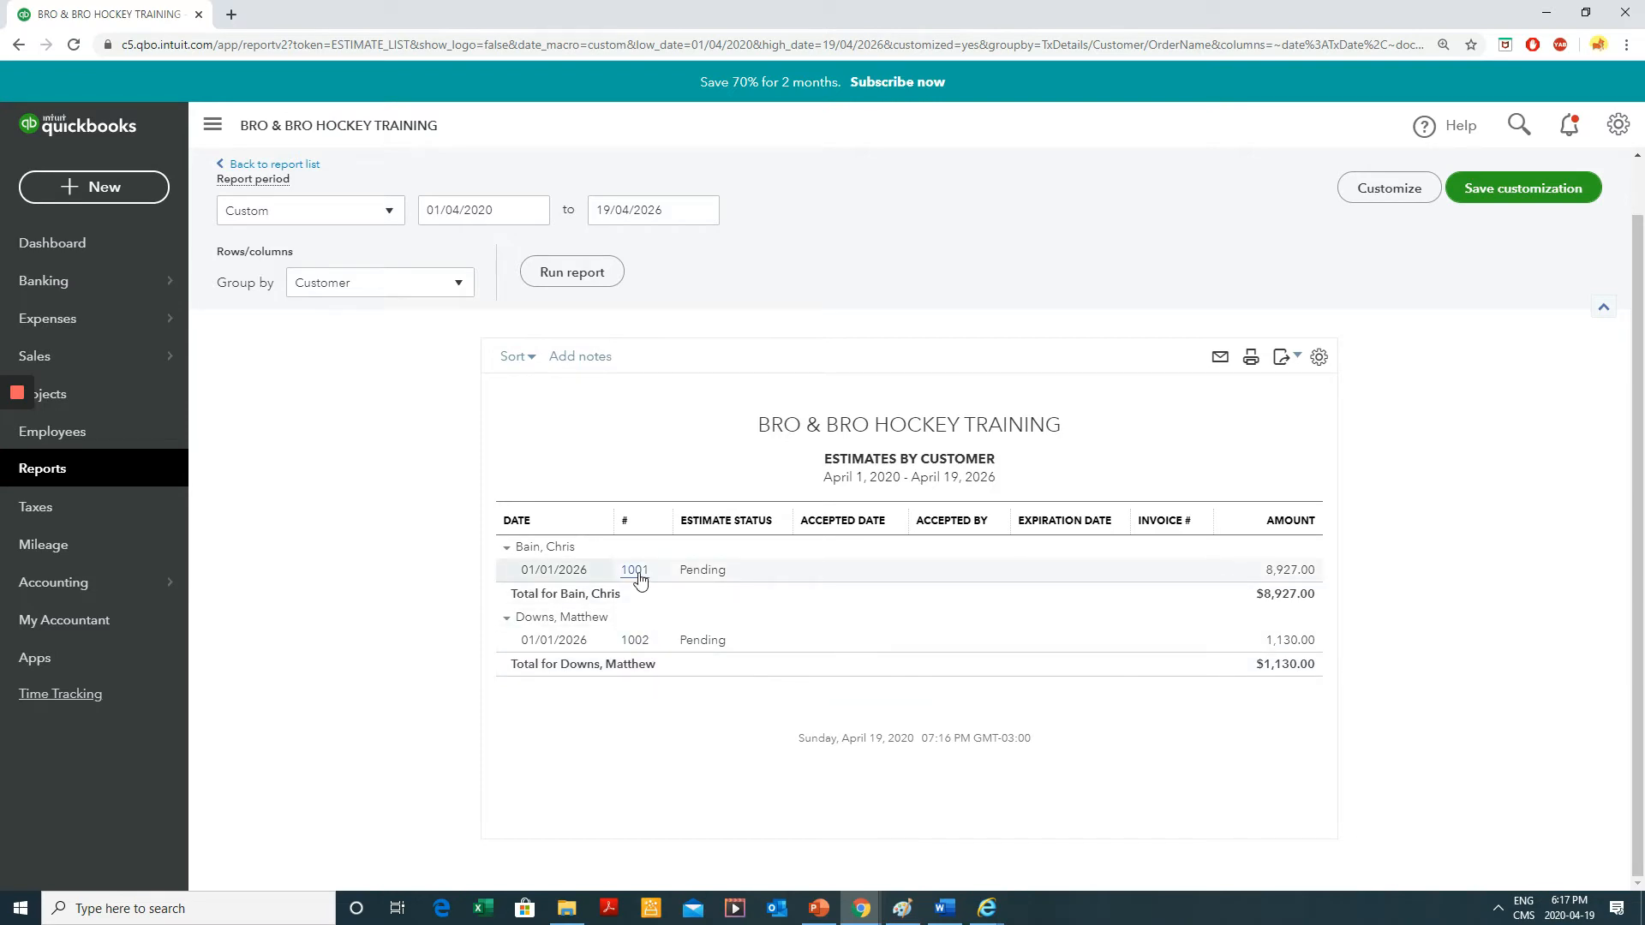
left_click(634, 642)
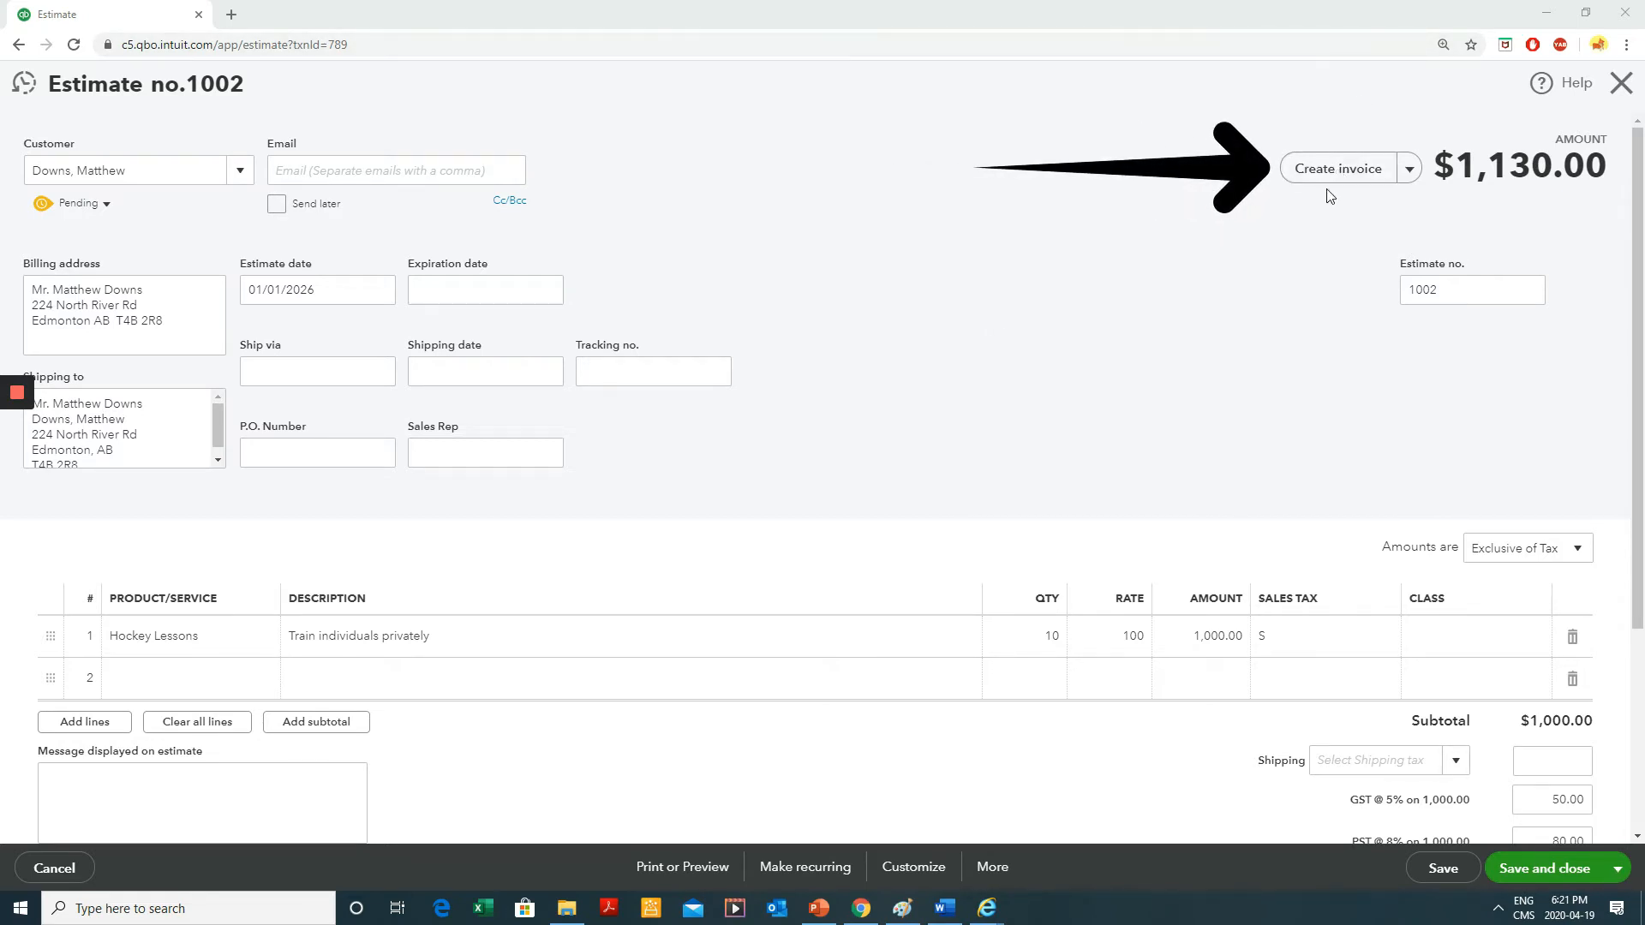
left_click(1341, 170)
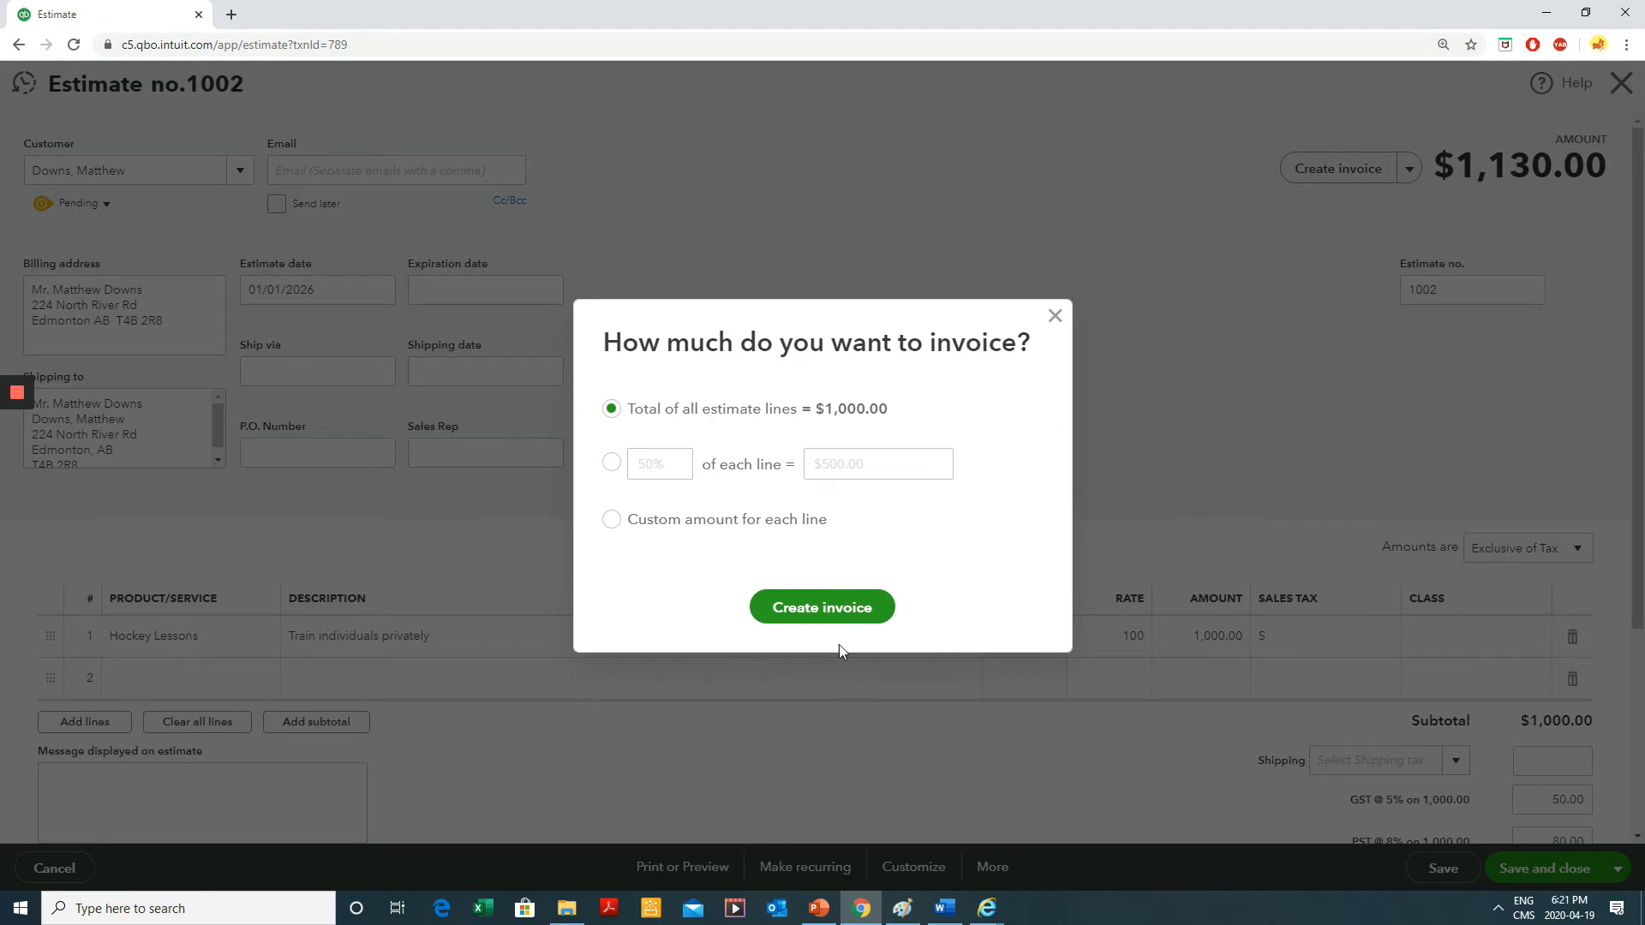
left_click(835, 610)
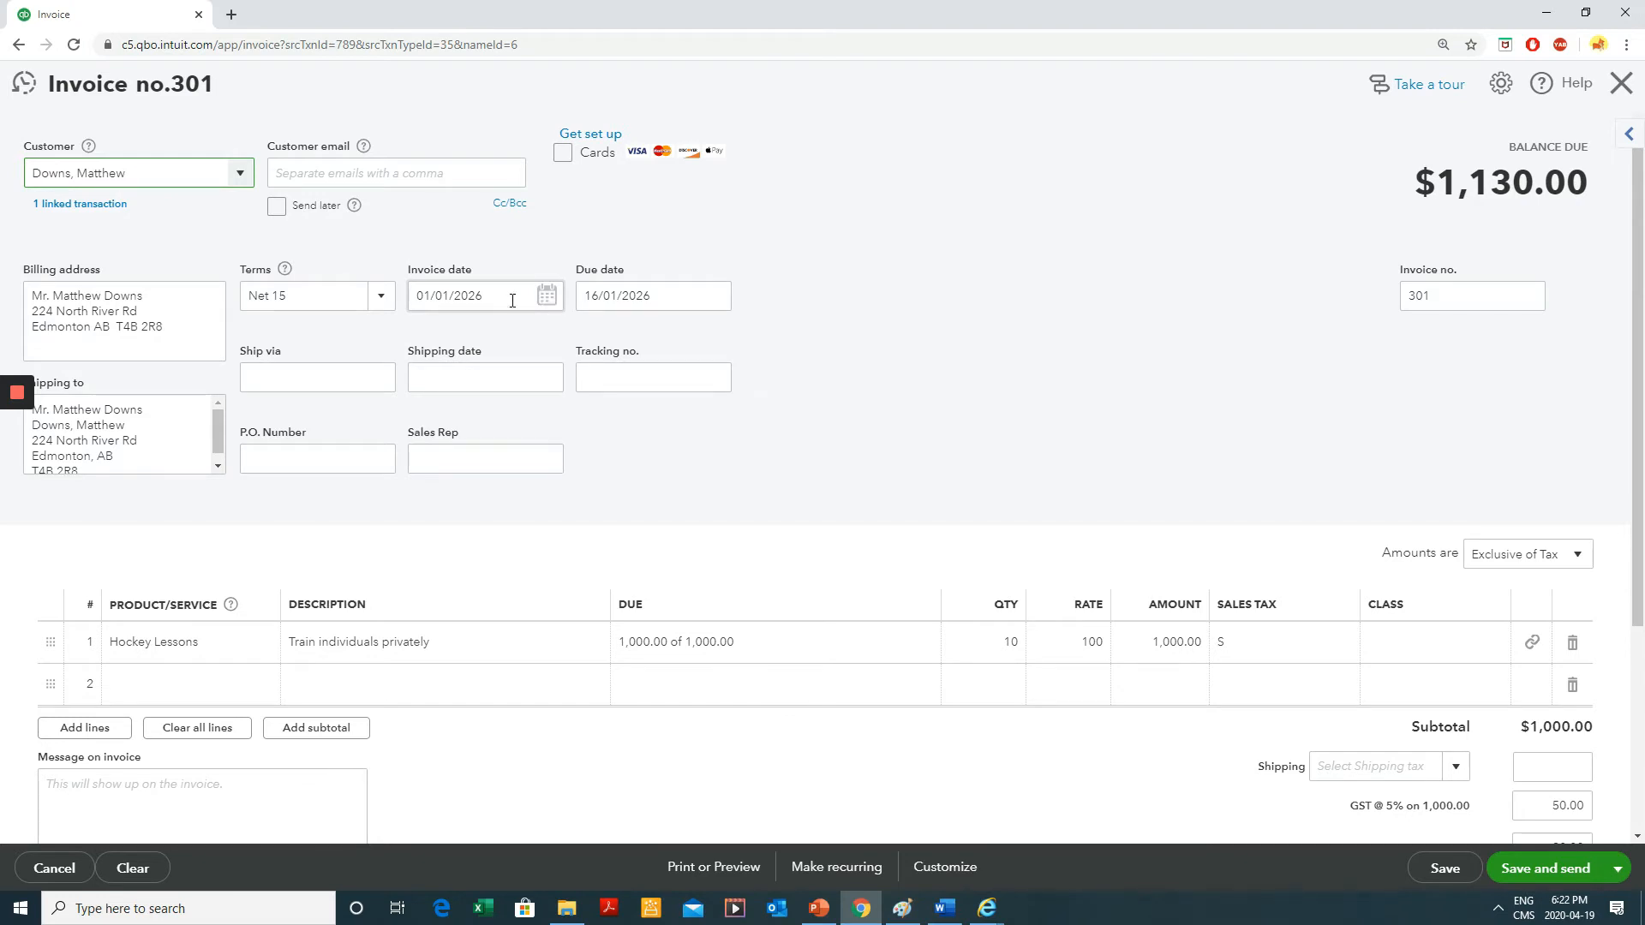
left_click(418, 298)
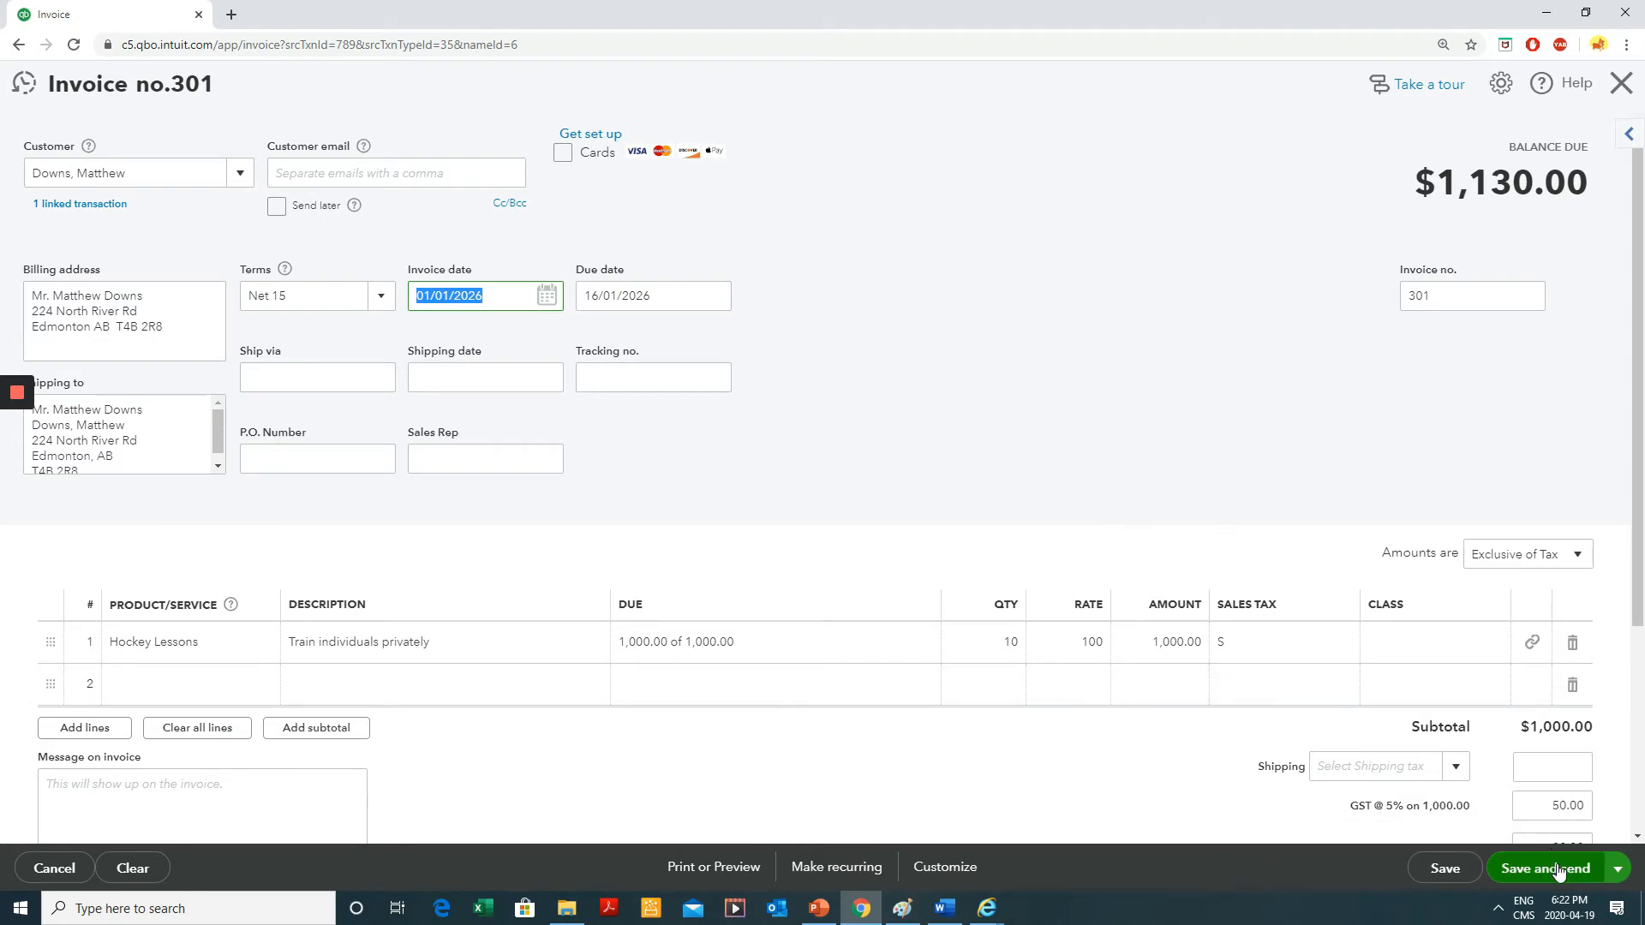
left_click(326, 173)
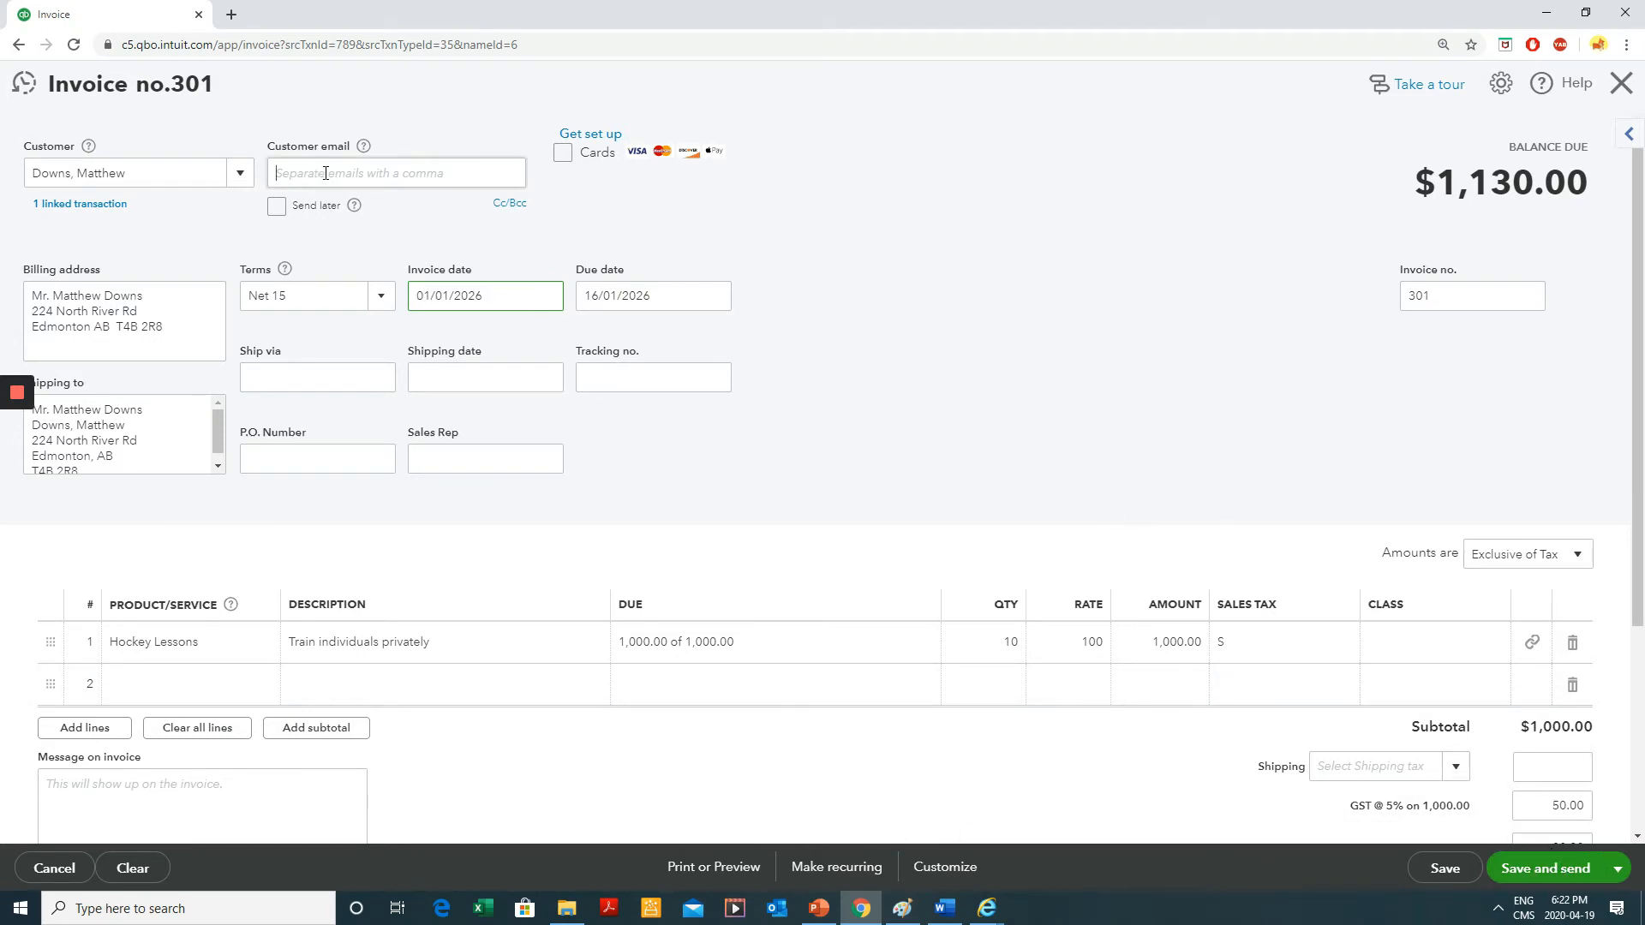
left_click(983, 200)
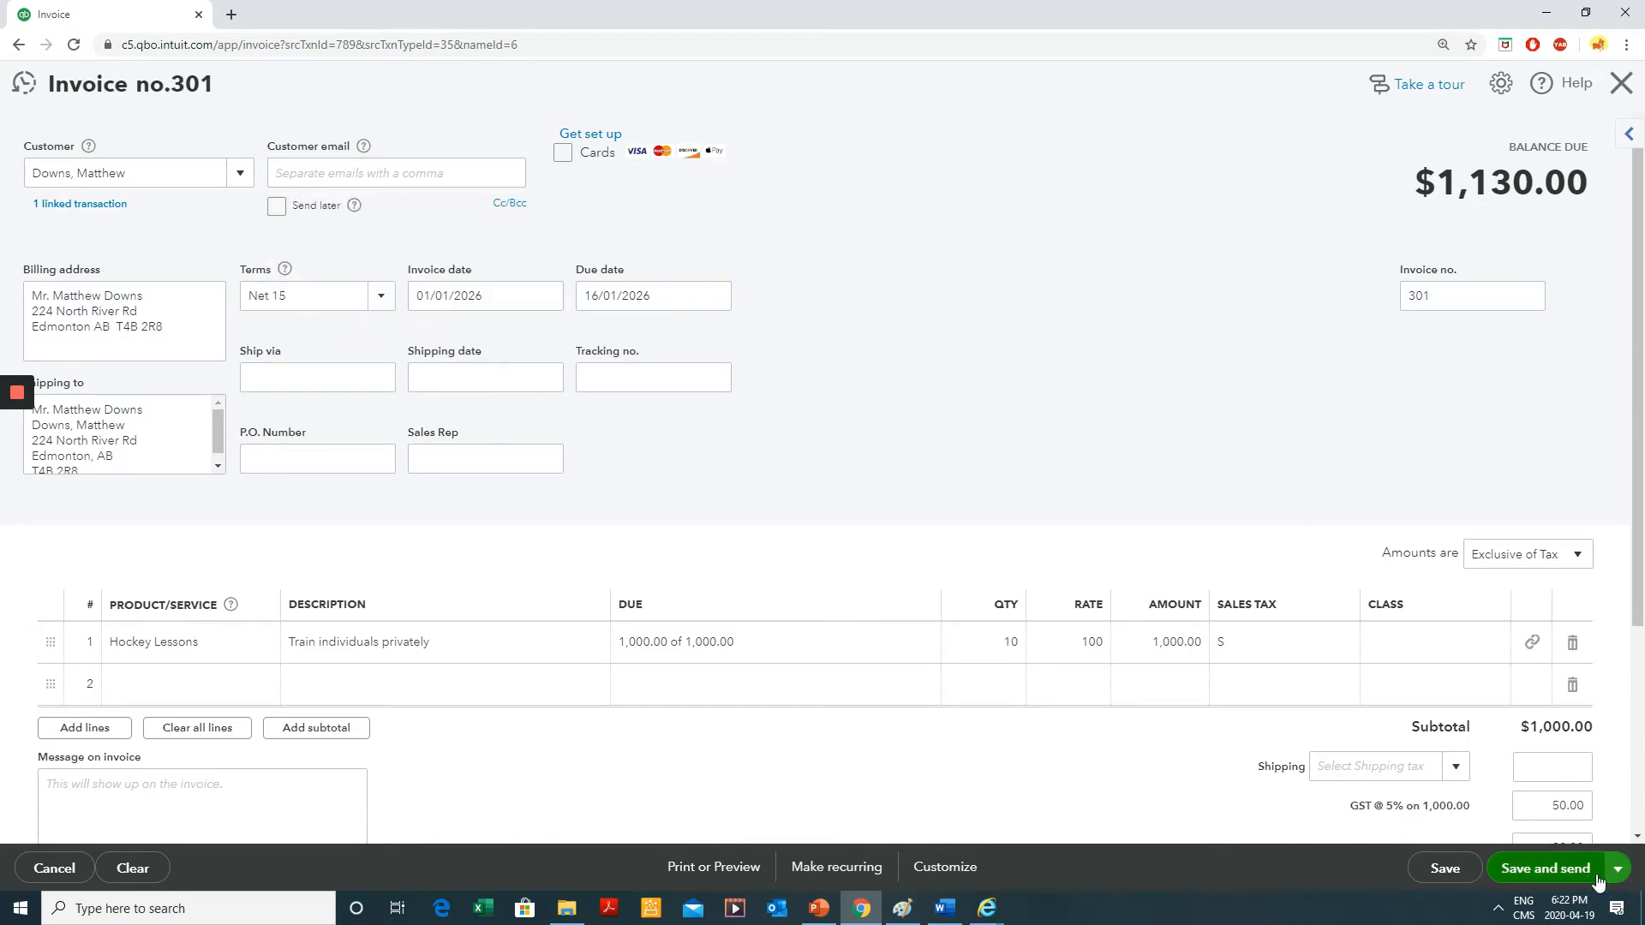
- Save the invoice without a class and close it
left_click(1447, 867)
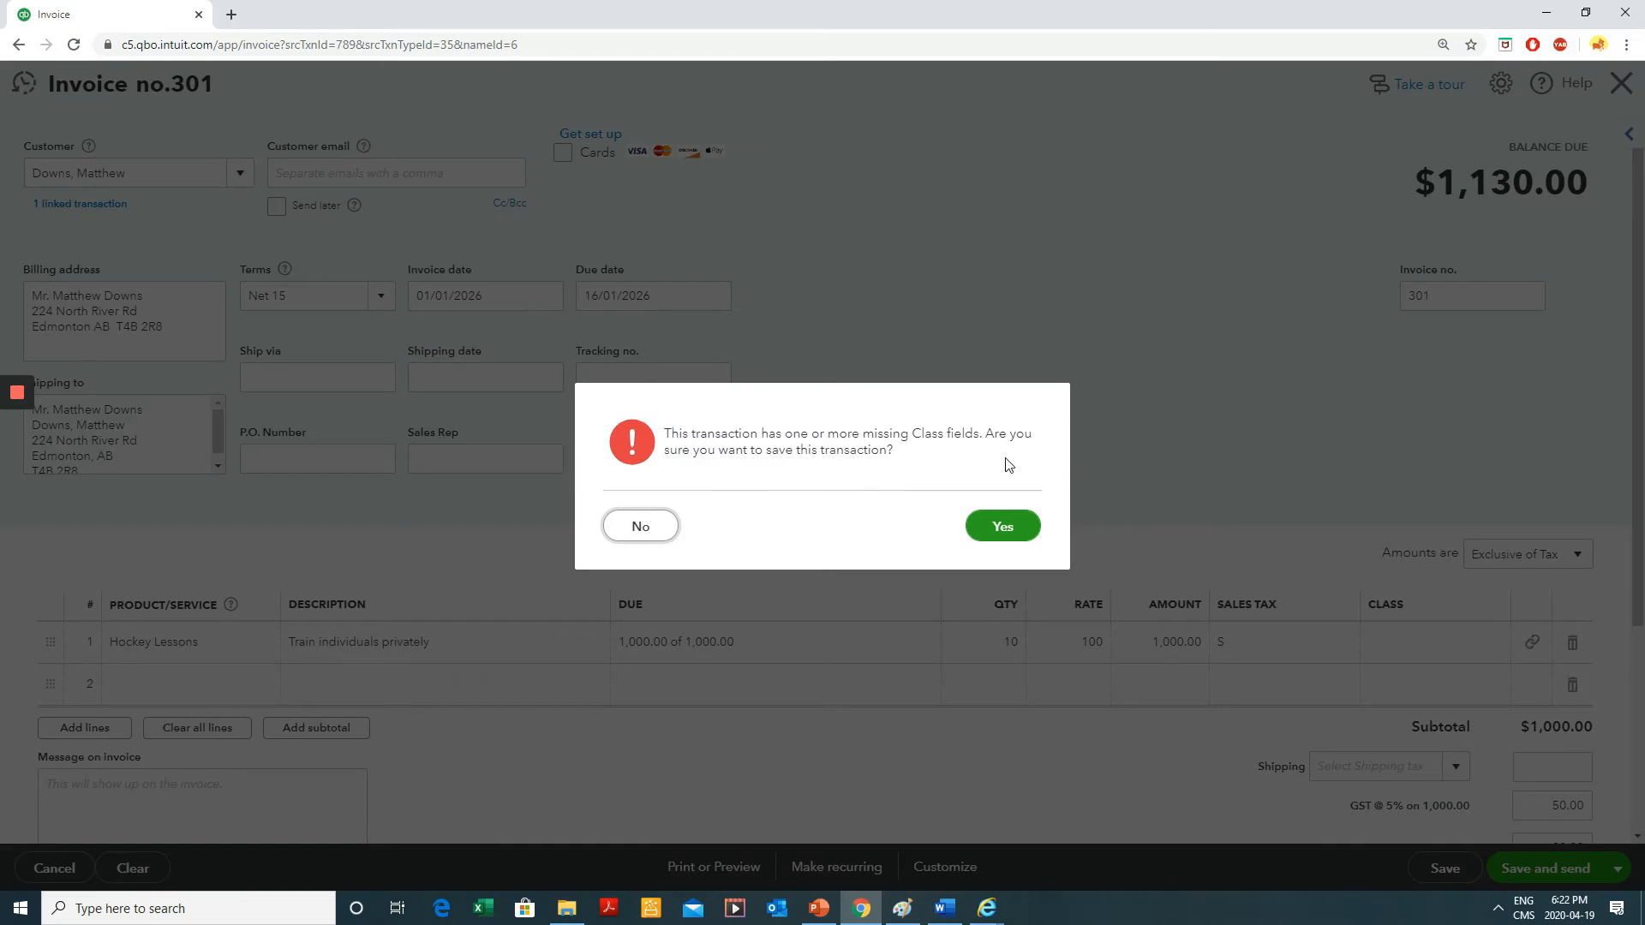
left_click(1004, 529)
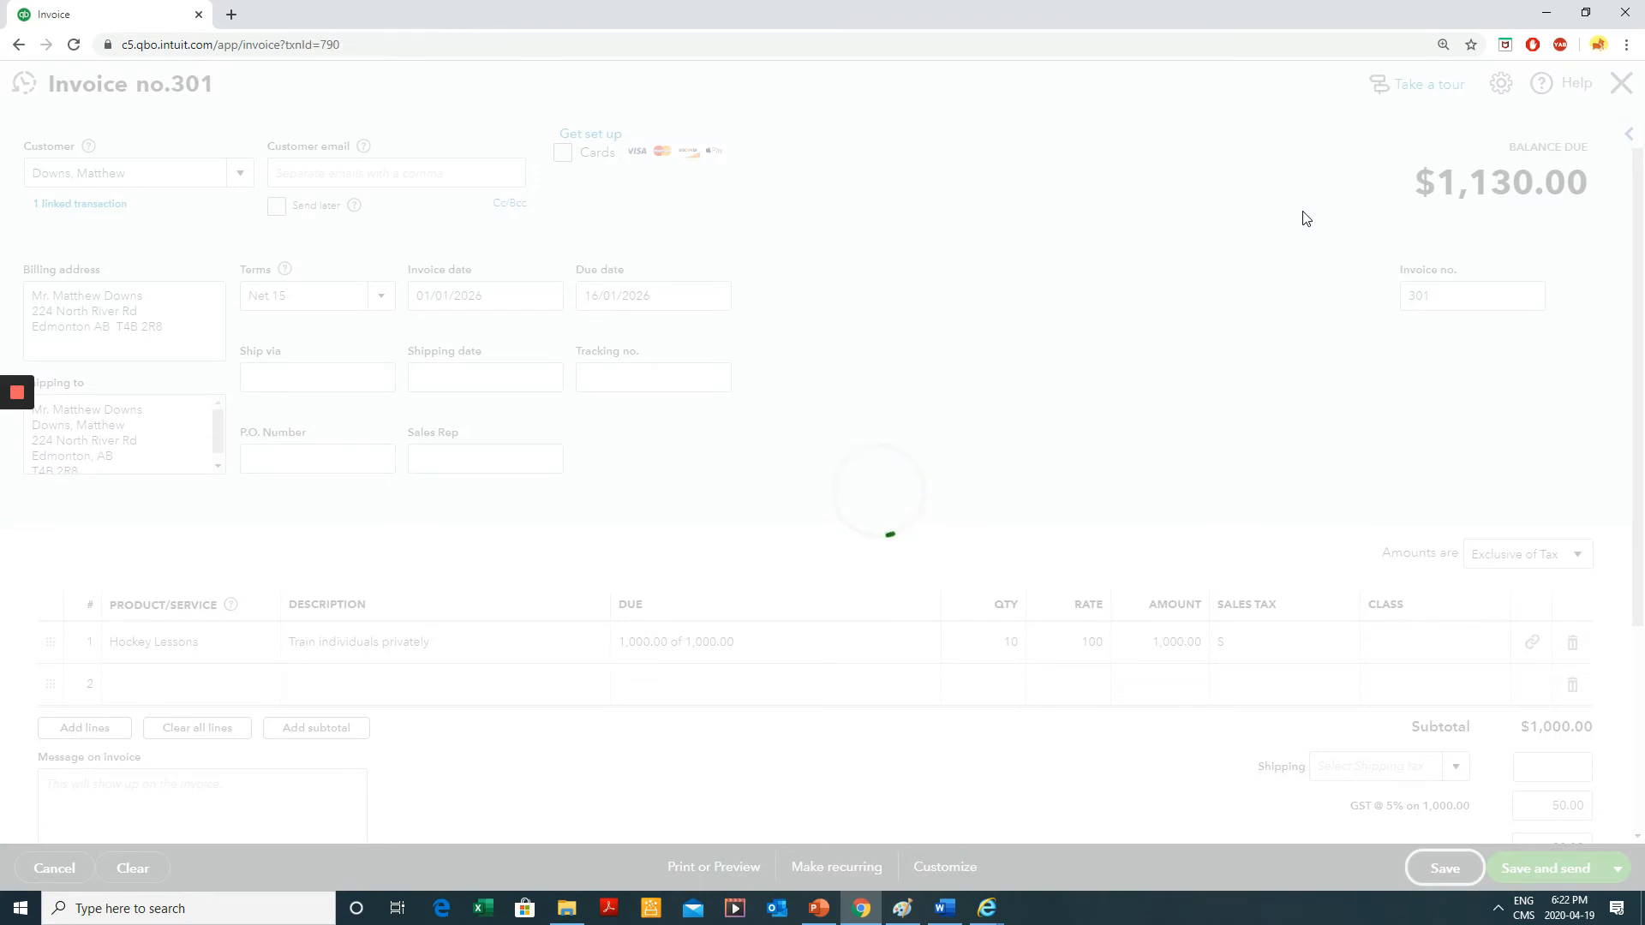
left_click(1620, 83)
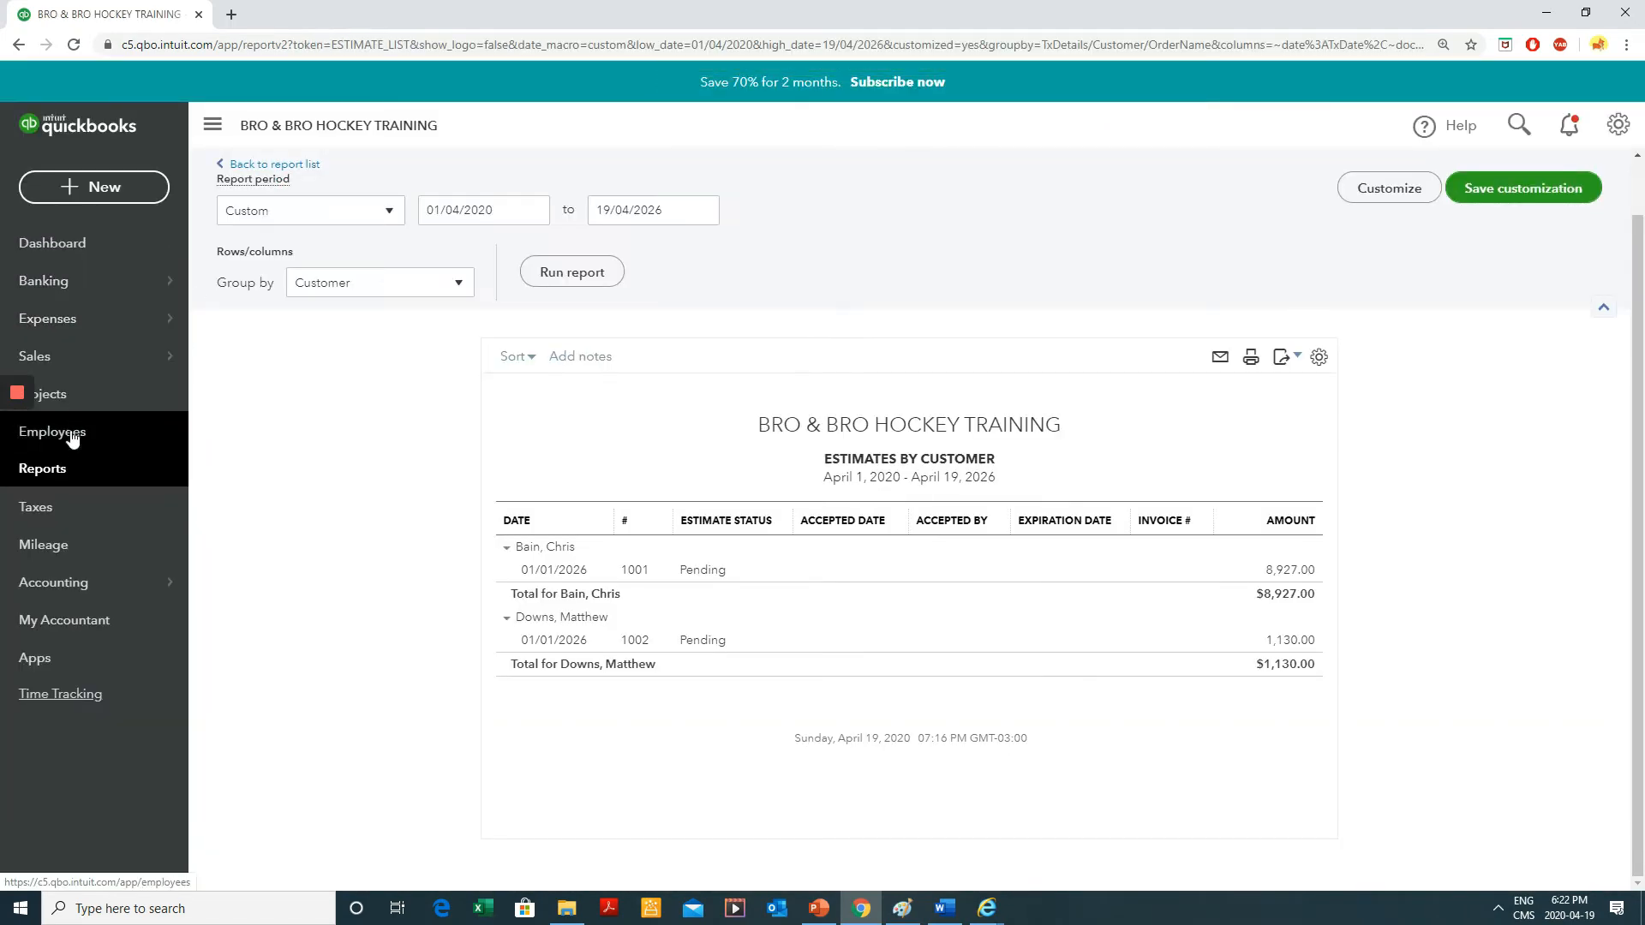
- Reopen the favourite Estimates by Customer report and run it with an end date of 19/04/2026
left_click(69, 468)
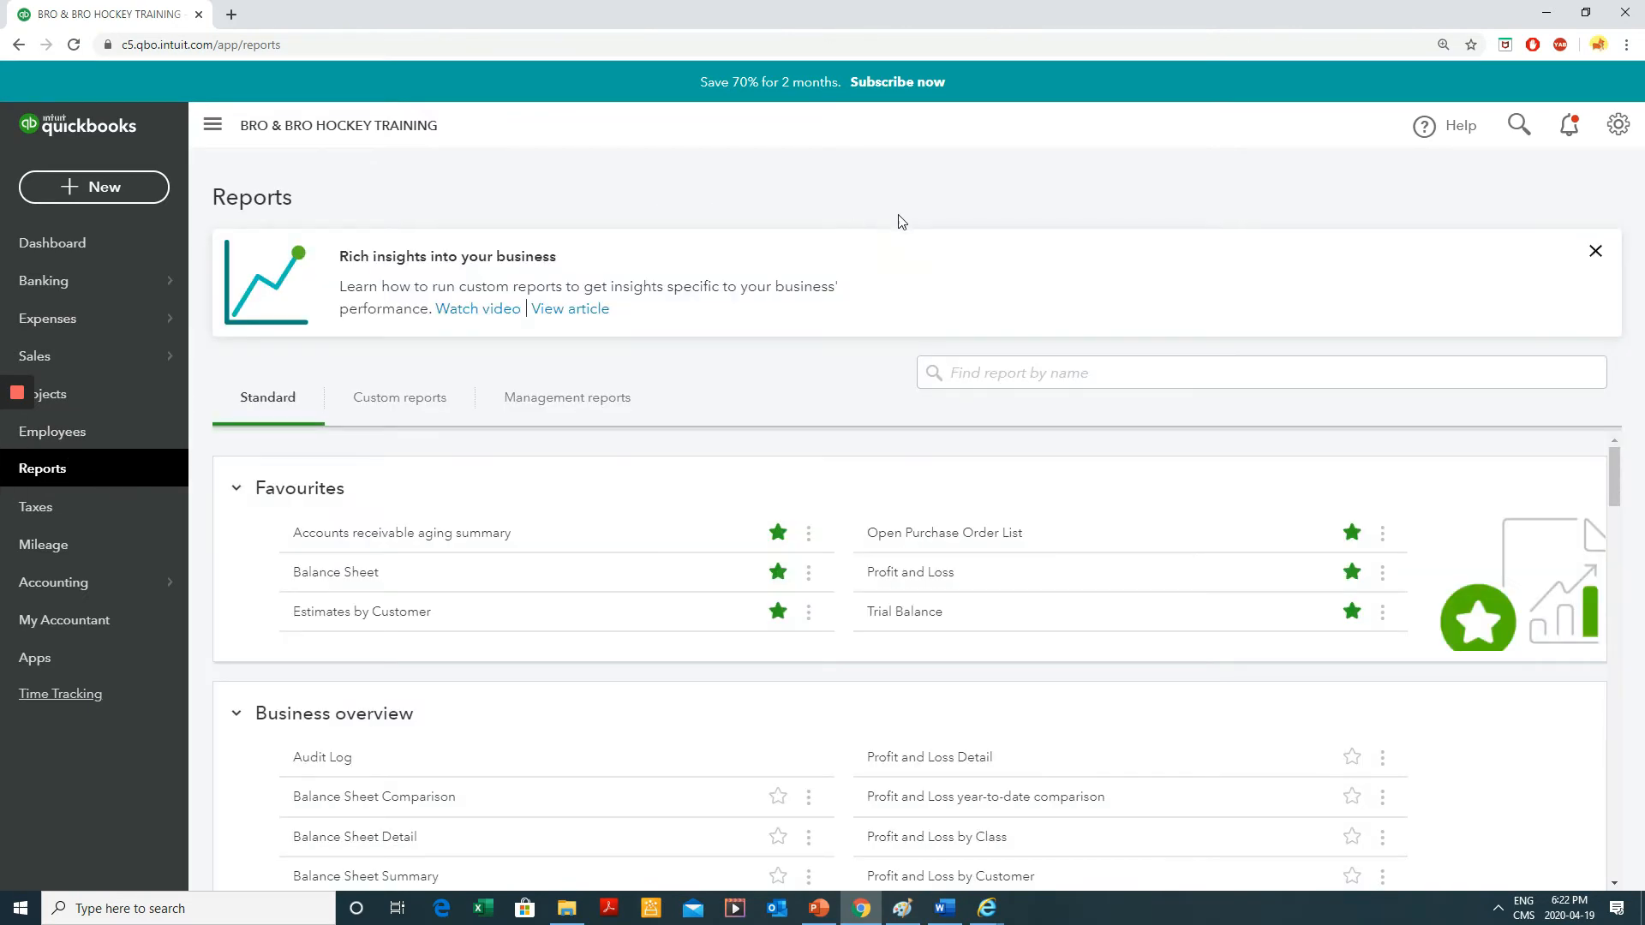
left_click(385, 615)
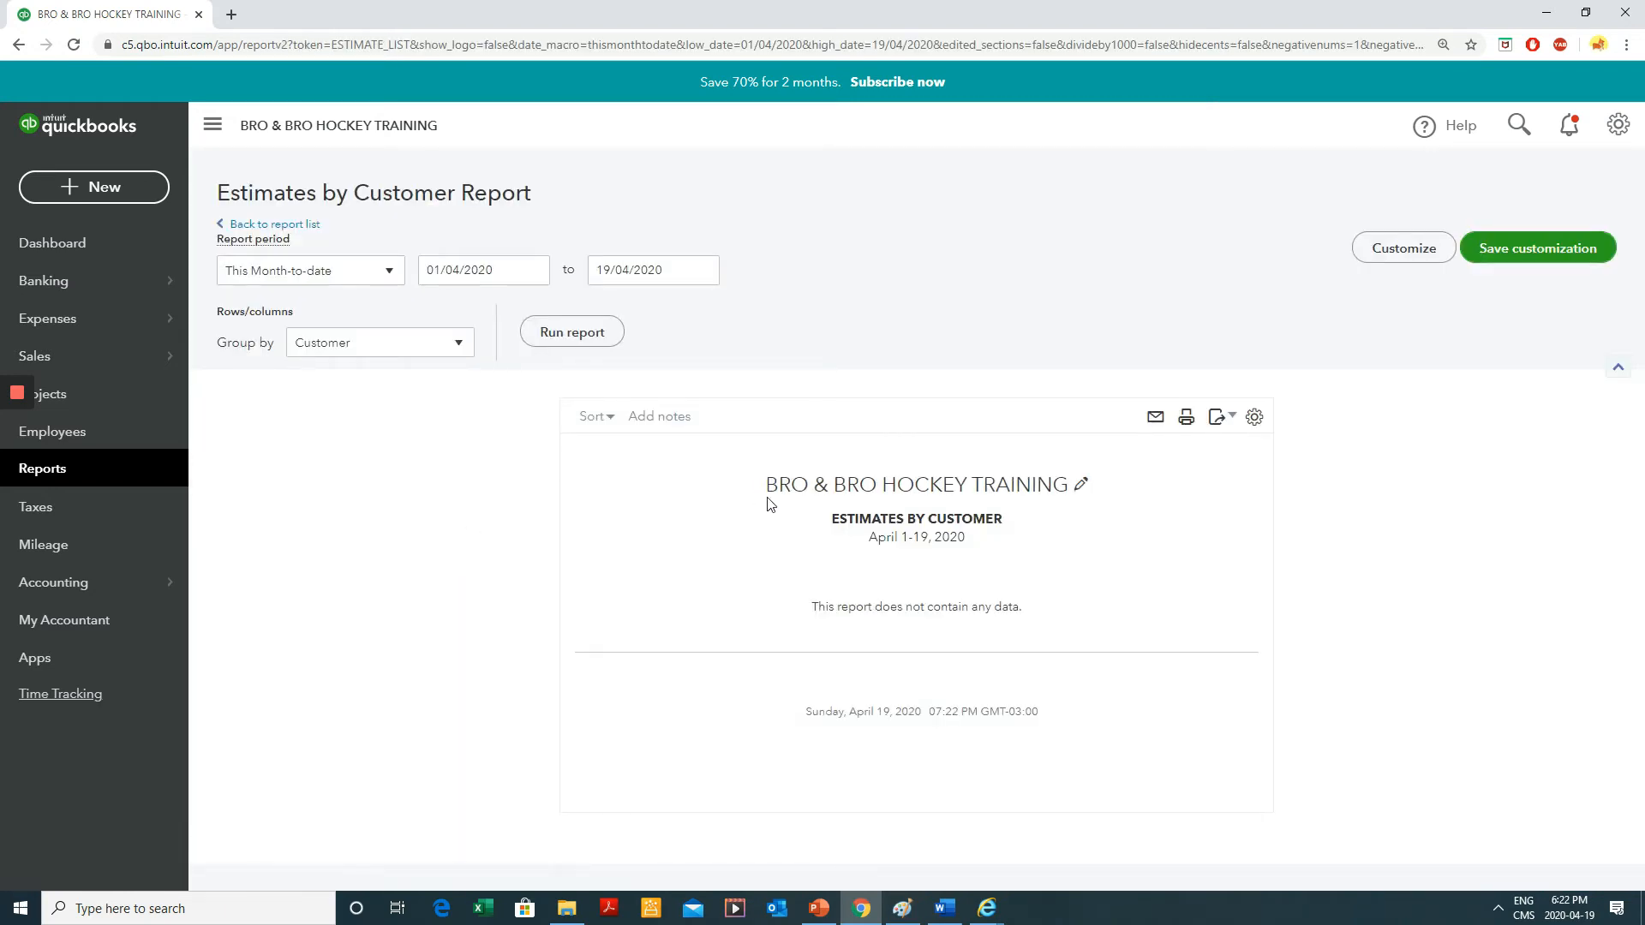
left_click(714, 275)
left_click_drag(667, 269, 659, 270)
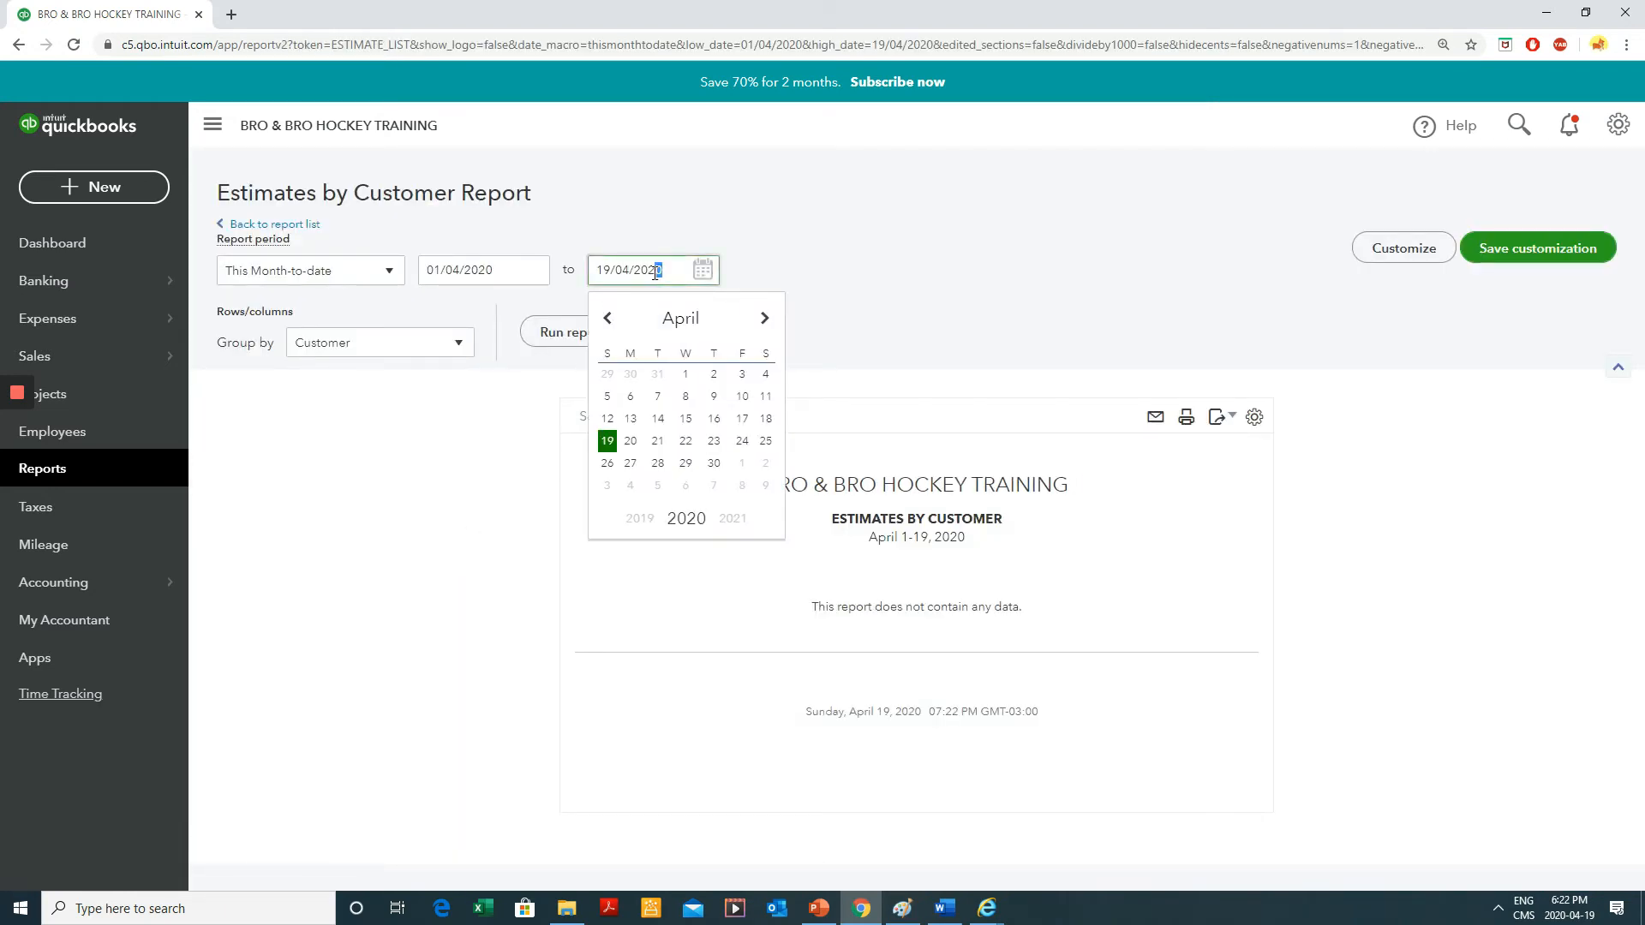
type("6")
left_click(571, 375)
left_click(565, 332)
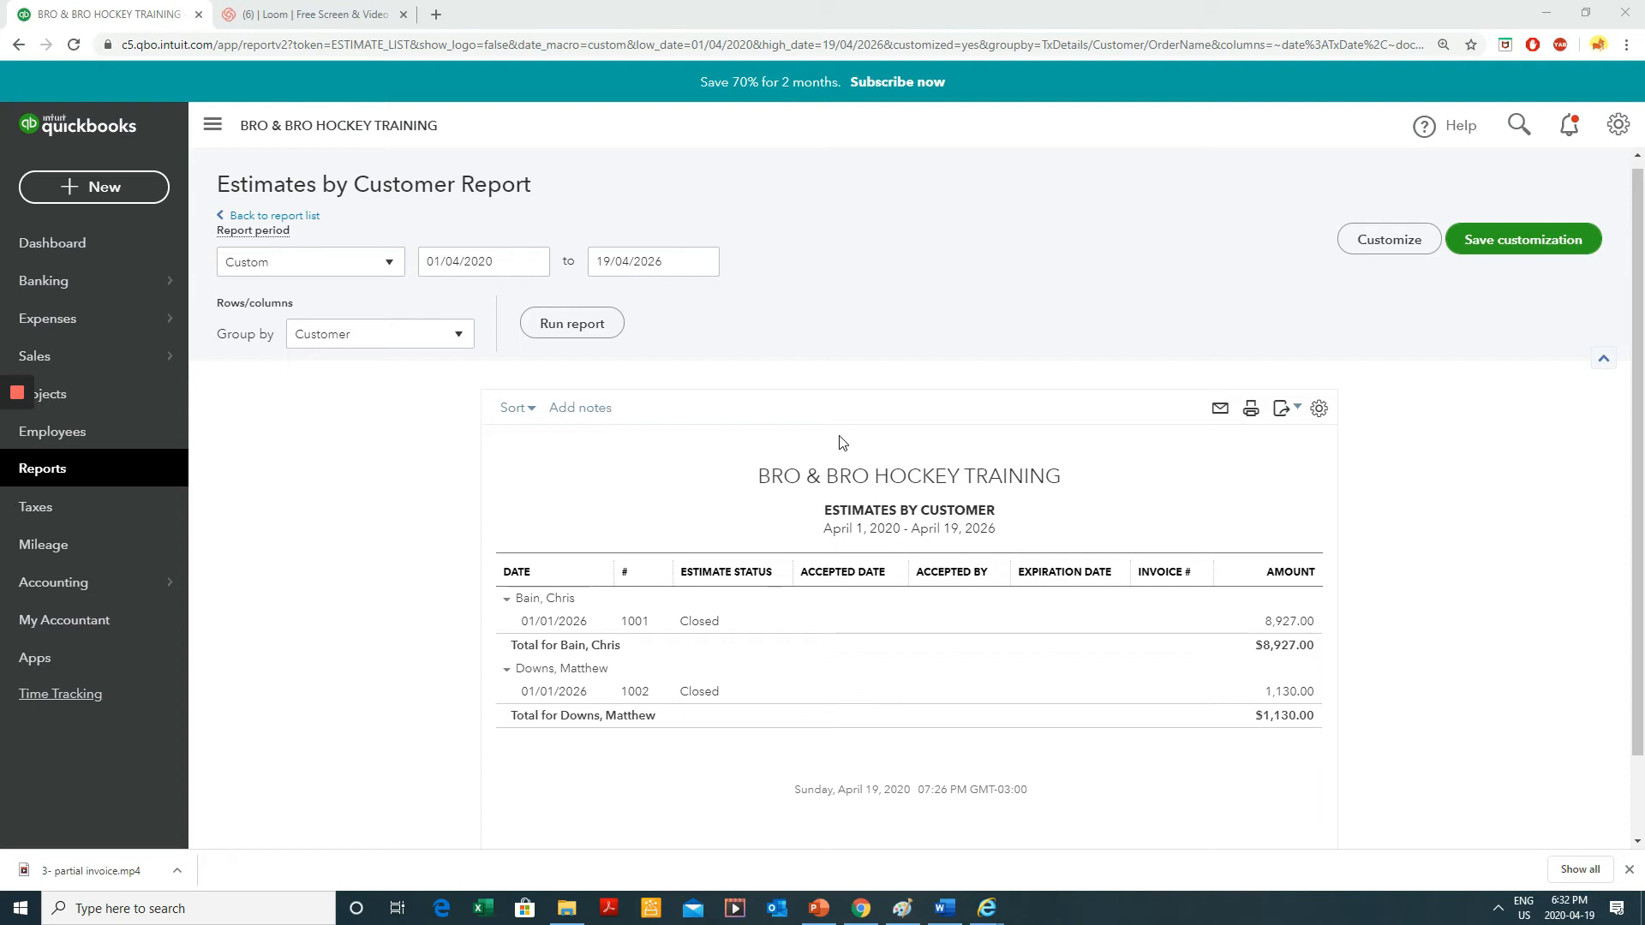
- Duplicate the browser tab that shows the Estimates by Customer report
right_click(132, 12)
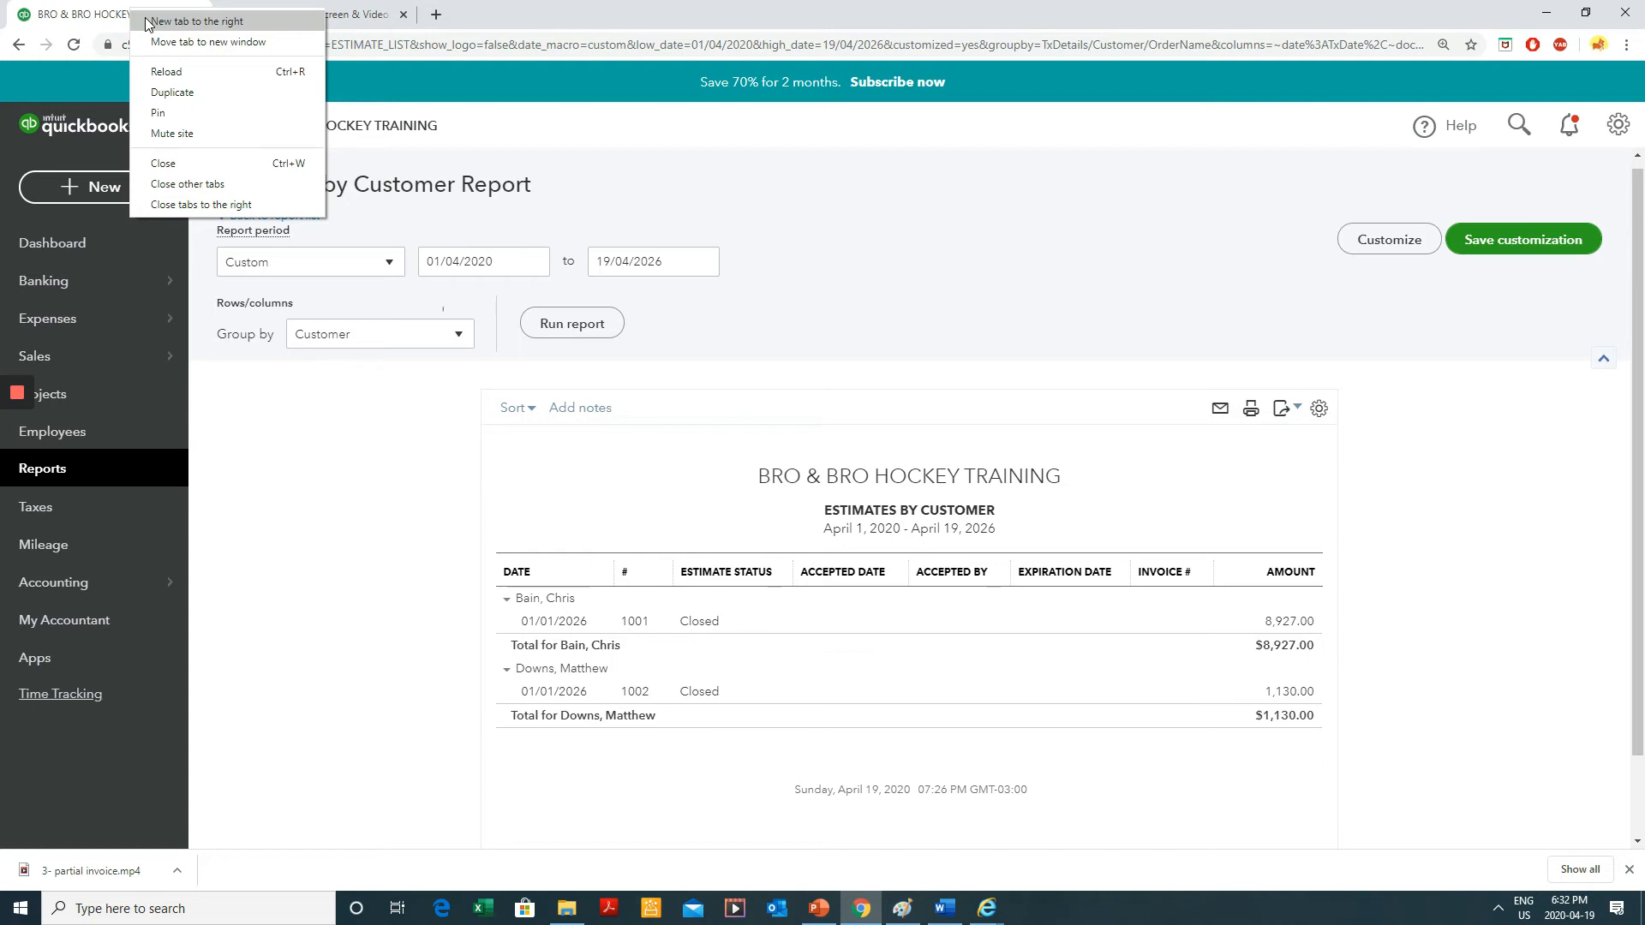
left_click(163, 93)
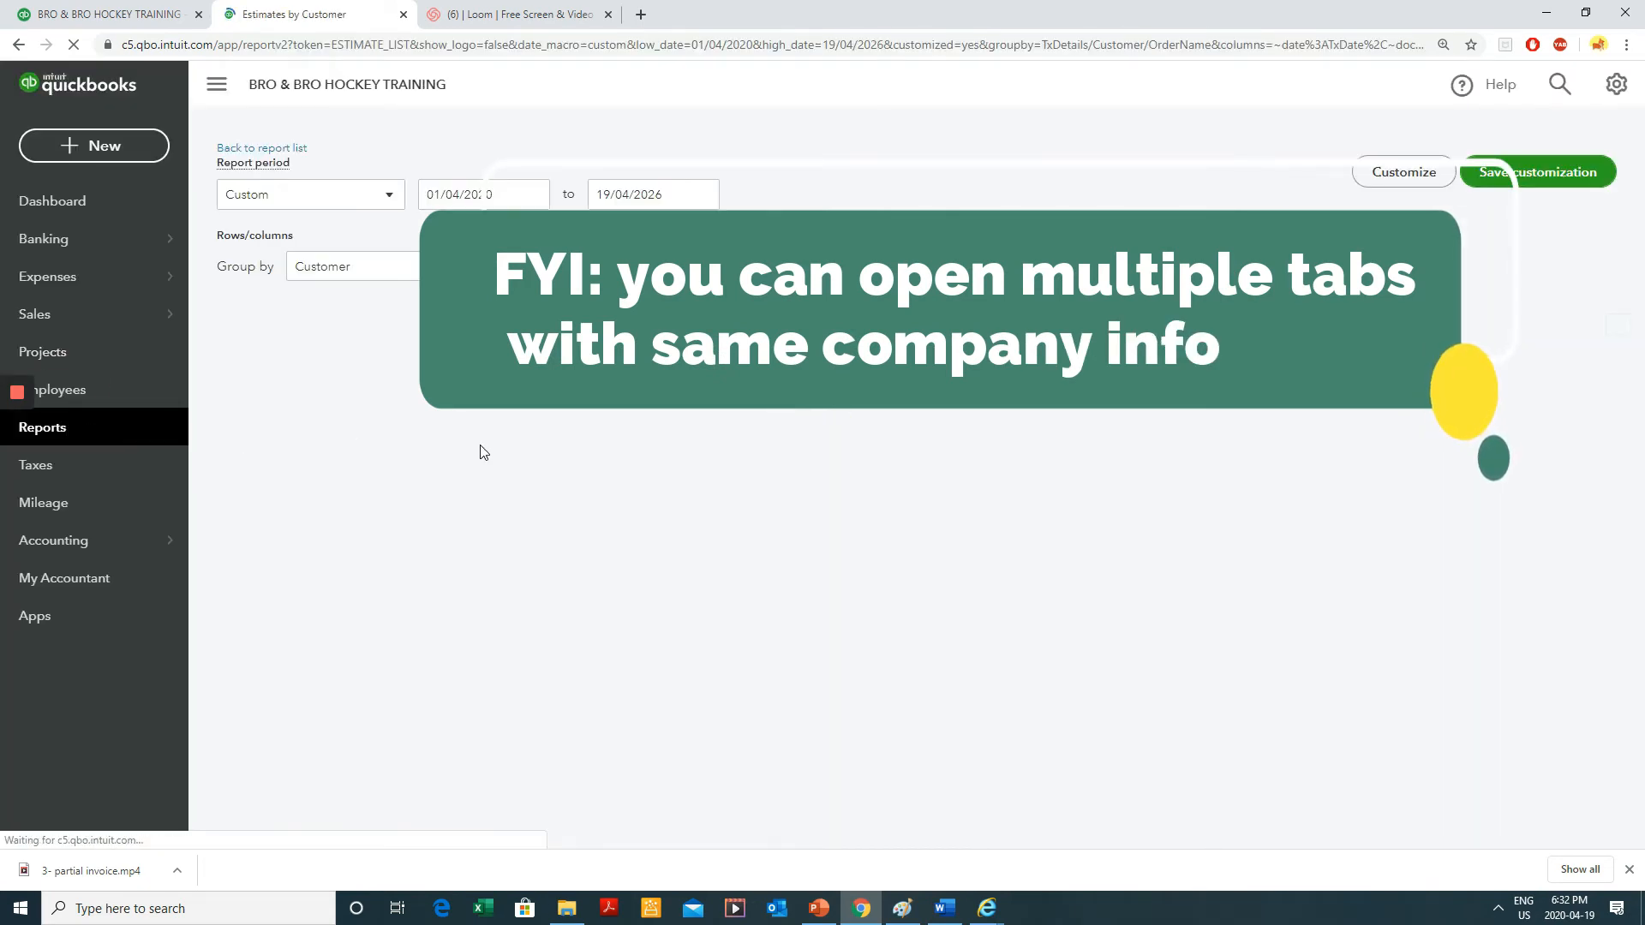
- Open the favourite Profit and Loss report from the report list in the duplicated browser tab
left_click(57, 433)
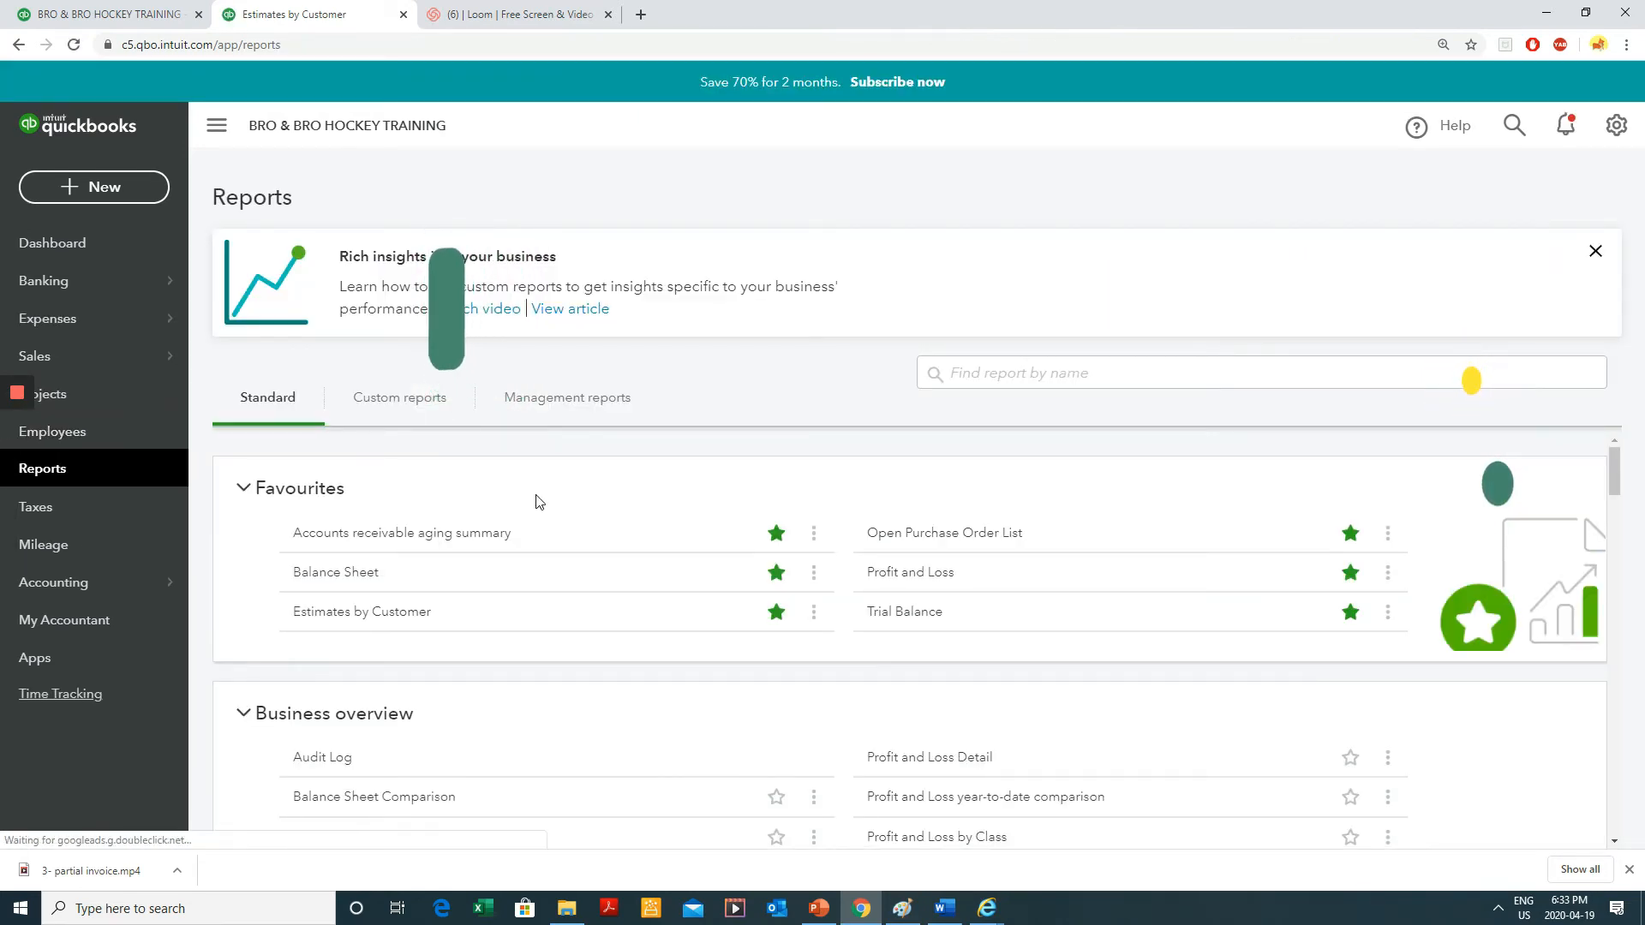
left_click(911, 575)
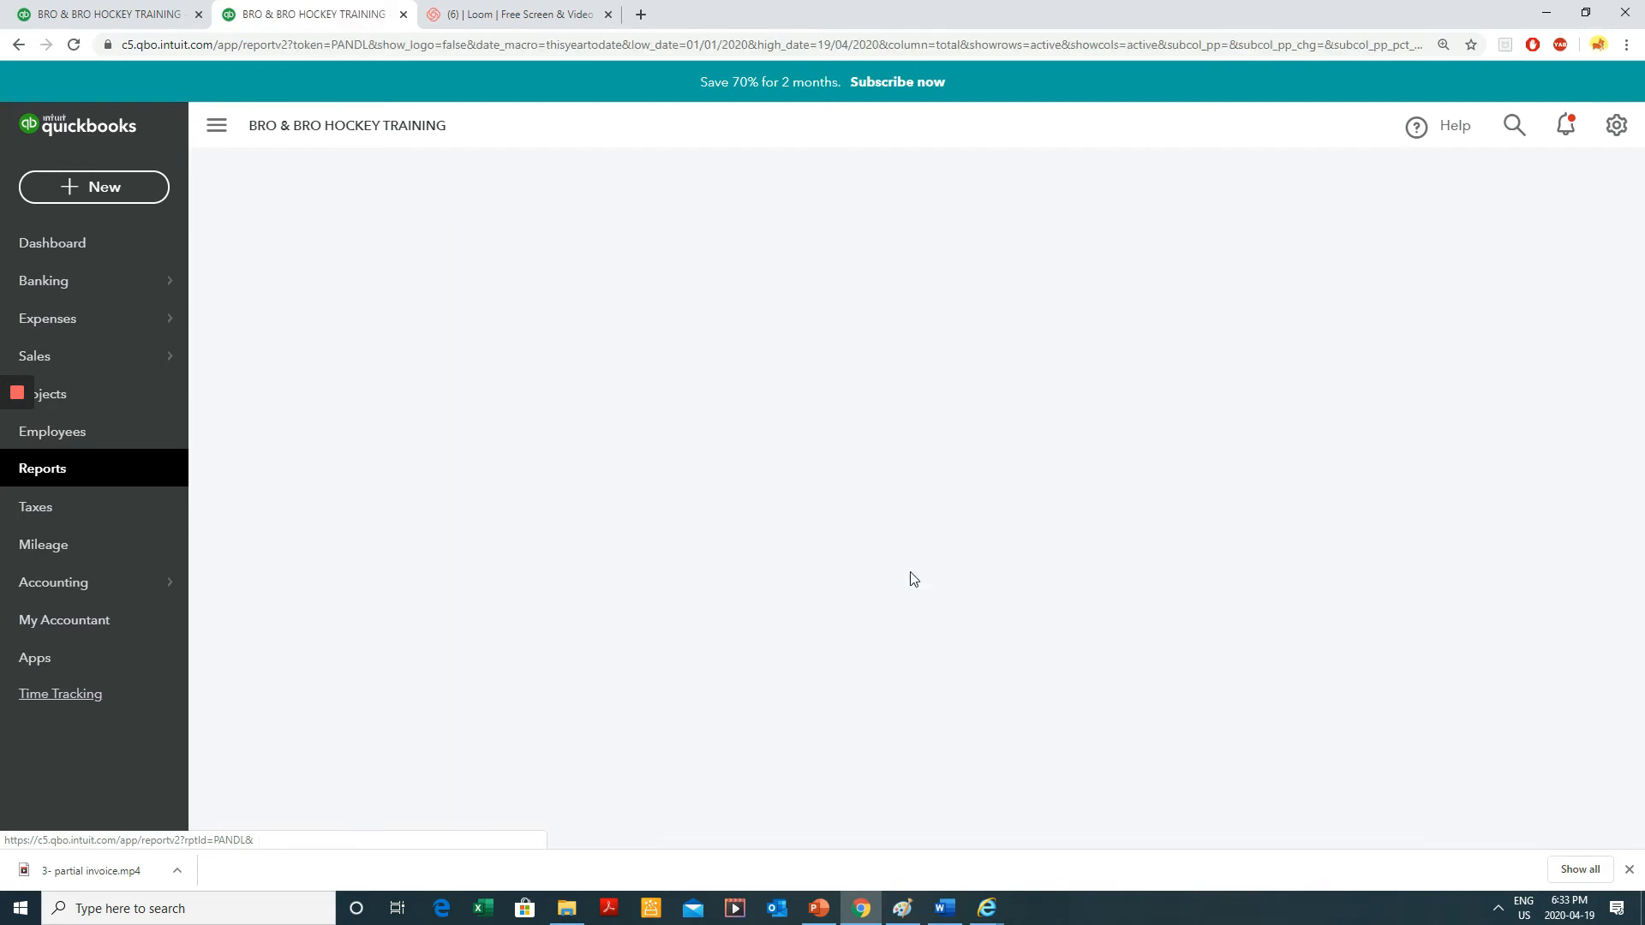
left_click(703, 273)
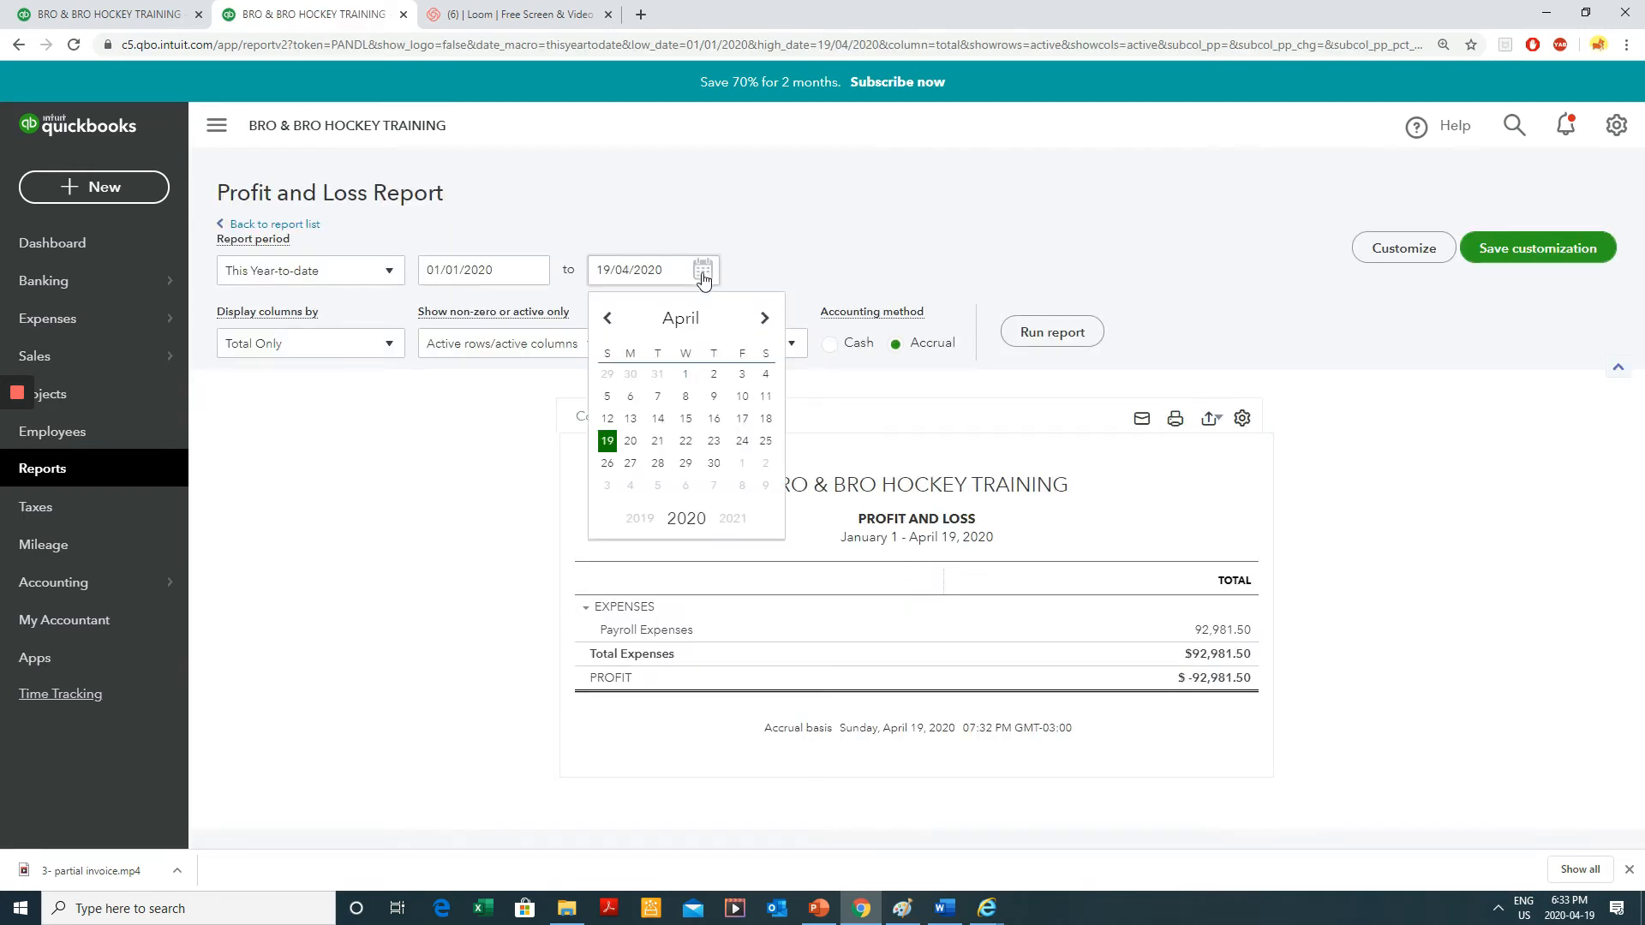
left_click(658, 271)
left_click(764, 319)
left_click(764, 319)
left_click(764, 318)
left_click(764, 318)
left_click(764, 318)
left_click(764, 318)
left_click(764, 319)
left_click(764, 319)
left_click(764, 319)
left_click(607, 317)
- Change the Profit and Loss period to run from 01/01/2026 to 19/04/2026
left_click_drag(655, 271, 662, 271)
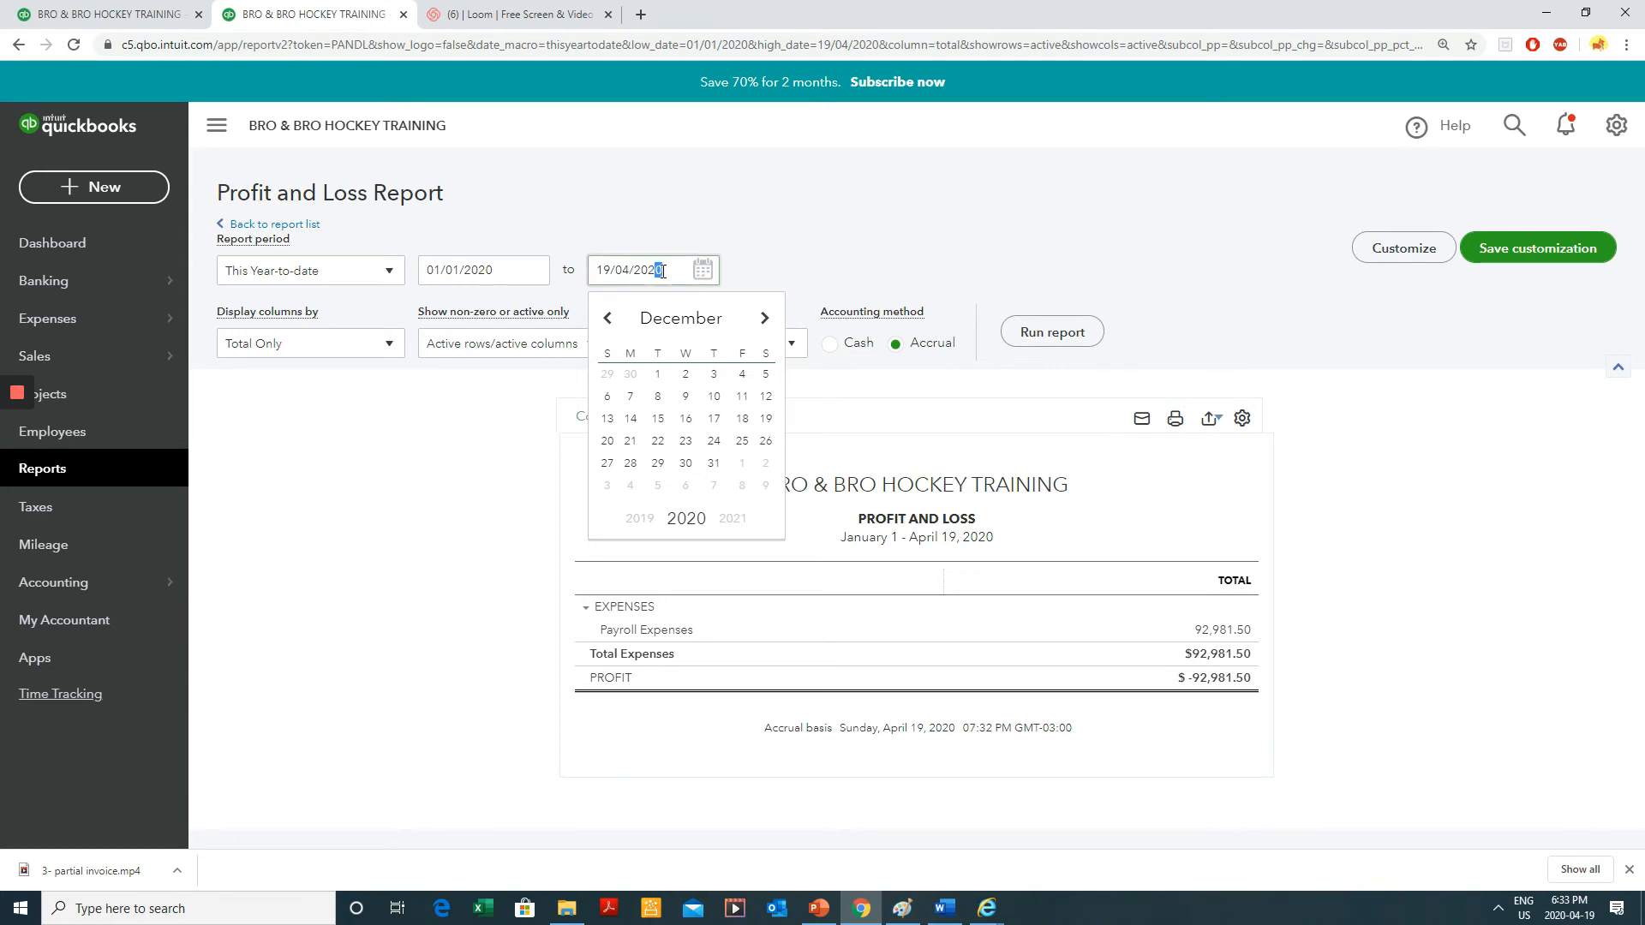
type("6")
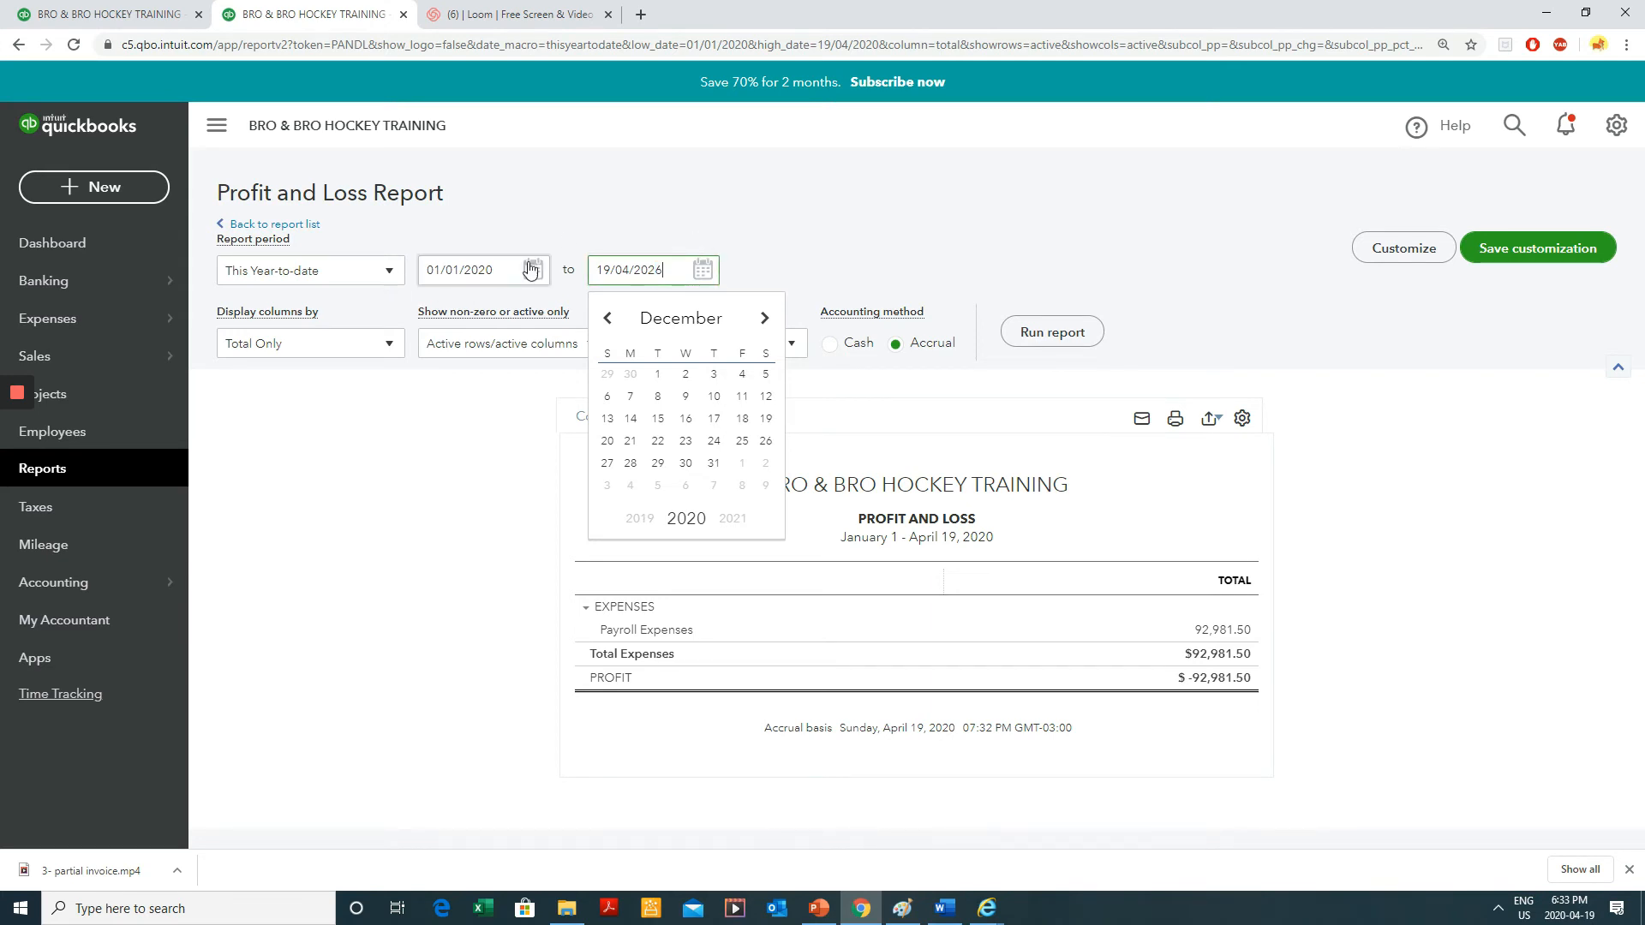
left_click(492, 269)
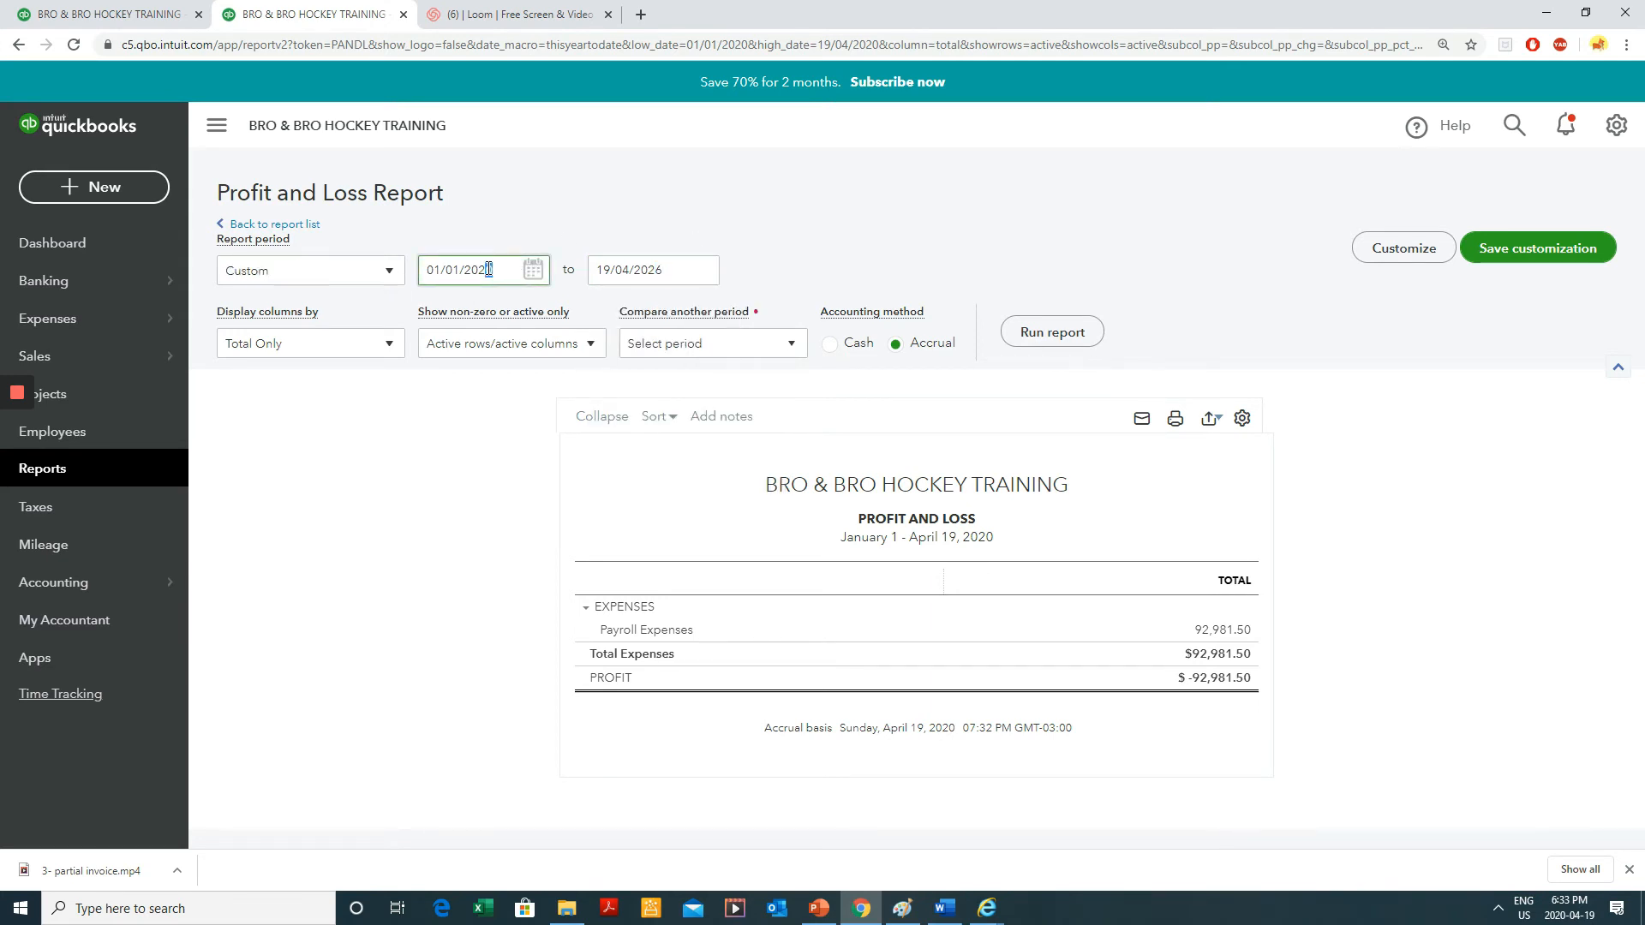
- Extend the Profit and Loss end date to 31/12/2026 and run the report
left_click(701, 272)
left_click(702, 273)
left_click(767, 321)
left_click(766, 321)
left_click(766, 321)
left_click(768, 322)
left_click(768, 322)
left_click(768, 322)
left_click(768, 322)
left_click(768, 322)
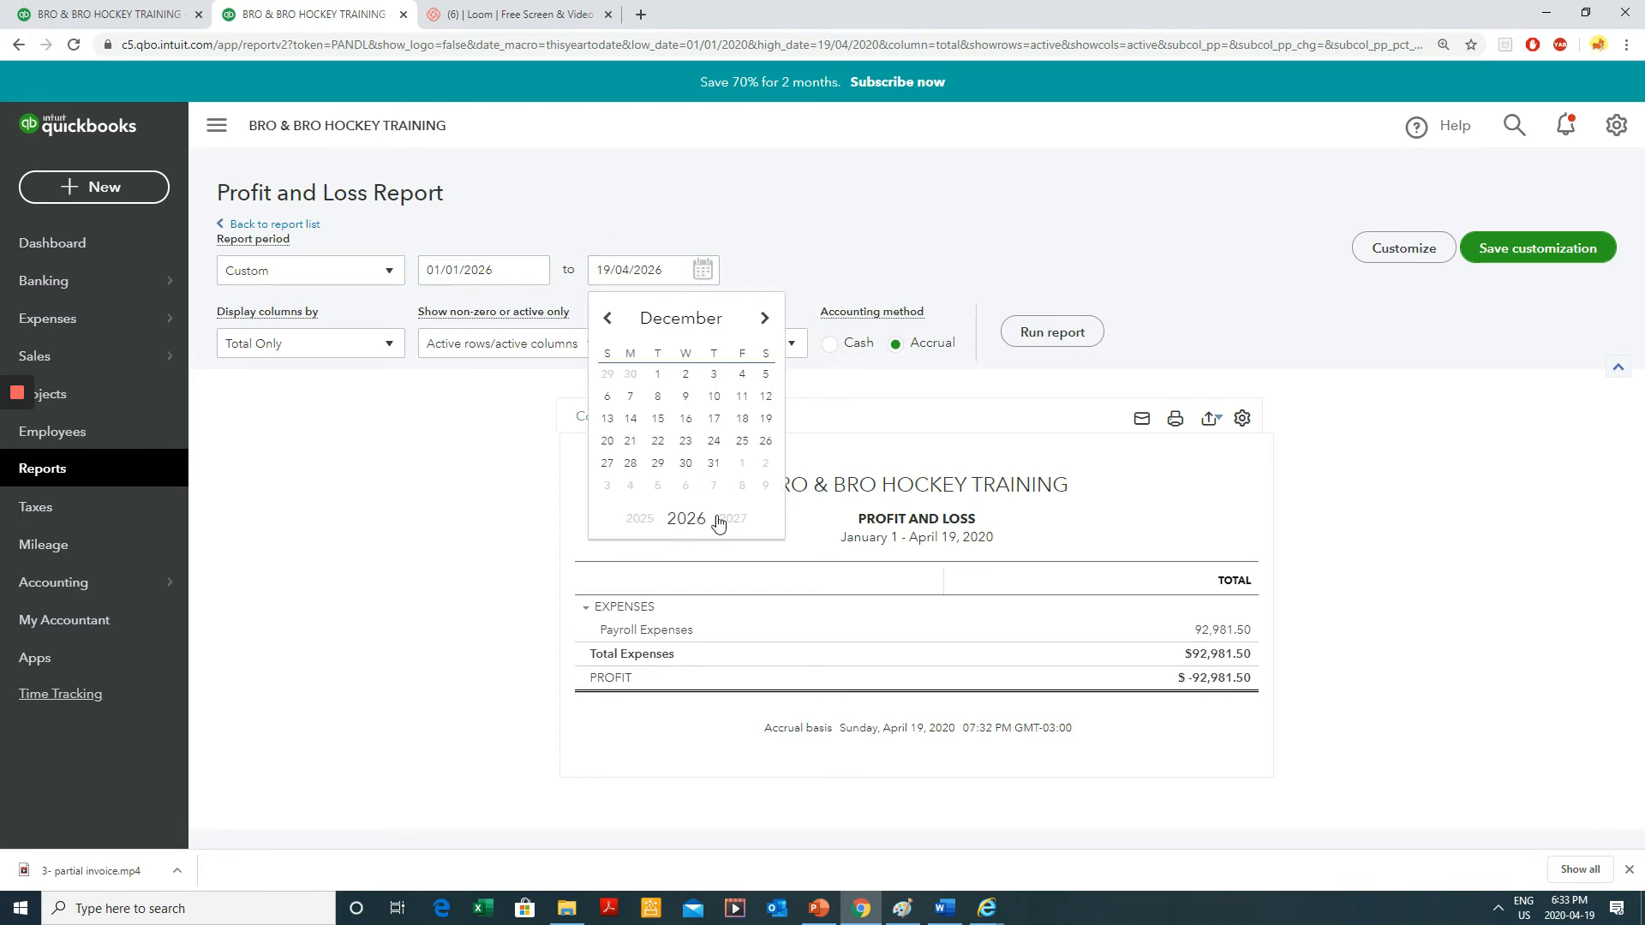
left_click(708, 470)
left_click(1052, 332)
scroll(453, 543, "down", 1)
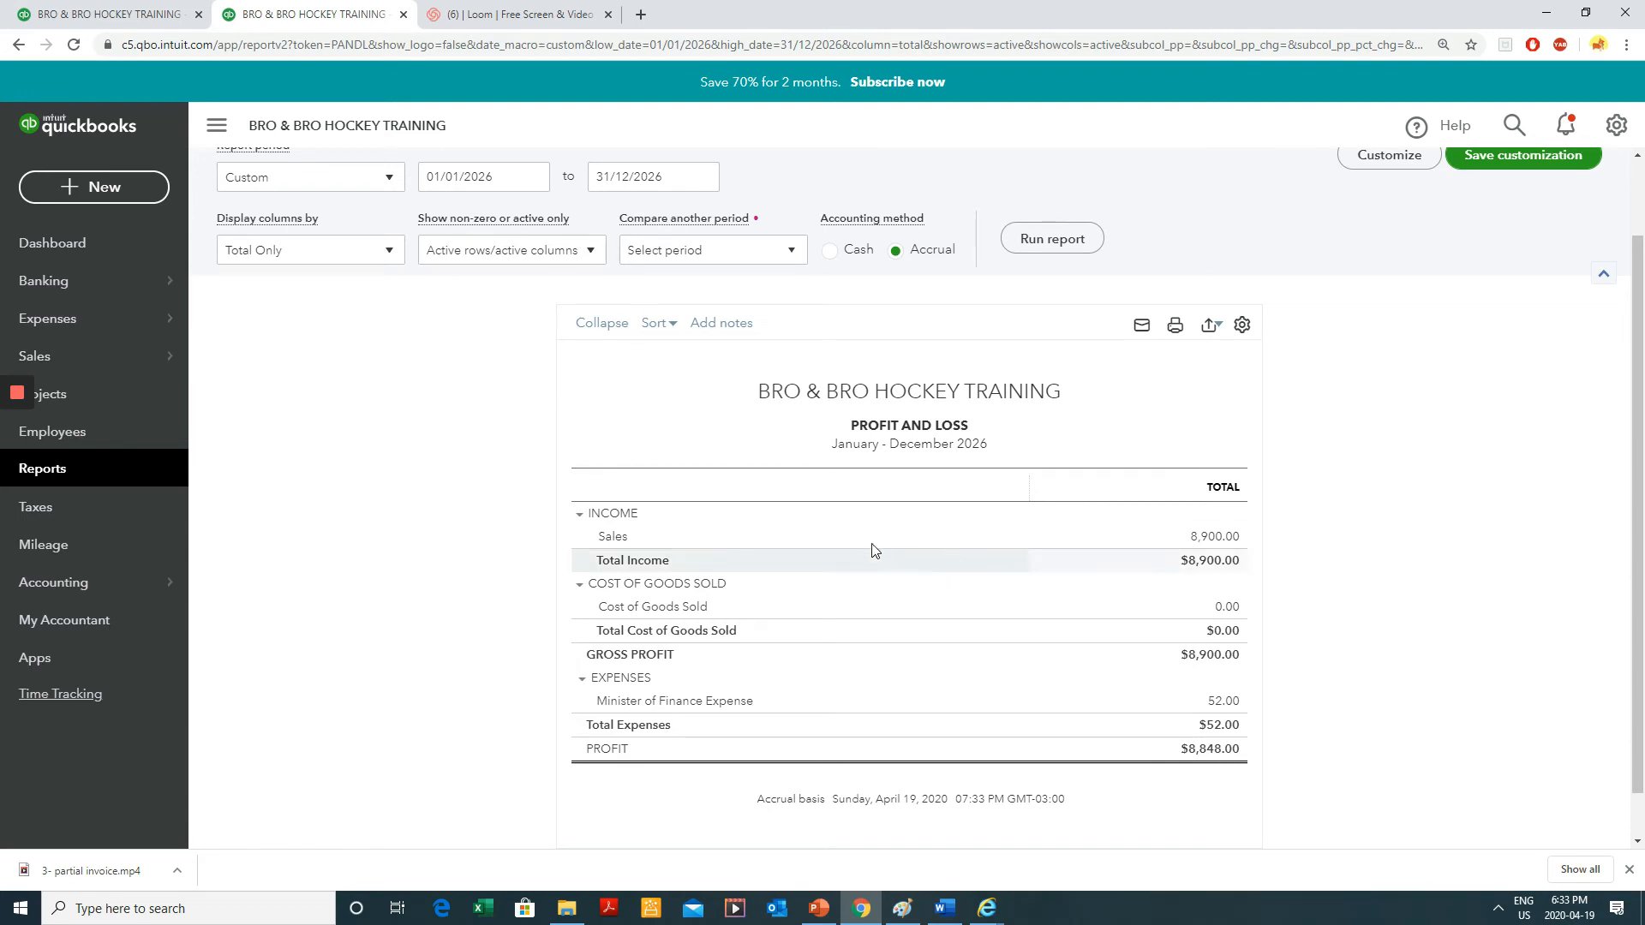
- Start a new estimate in the original browser tab and choose the customer listed directly after Cash Sales
left_click(163, 14)
left_click(79, 195)
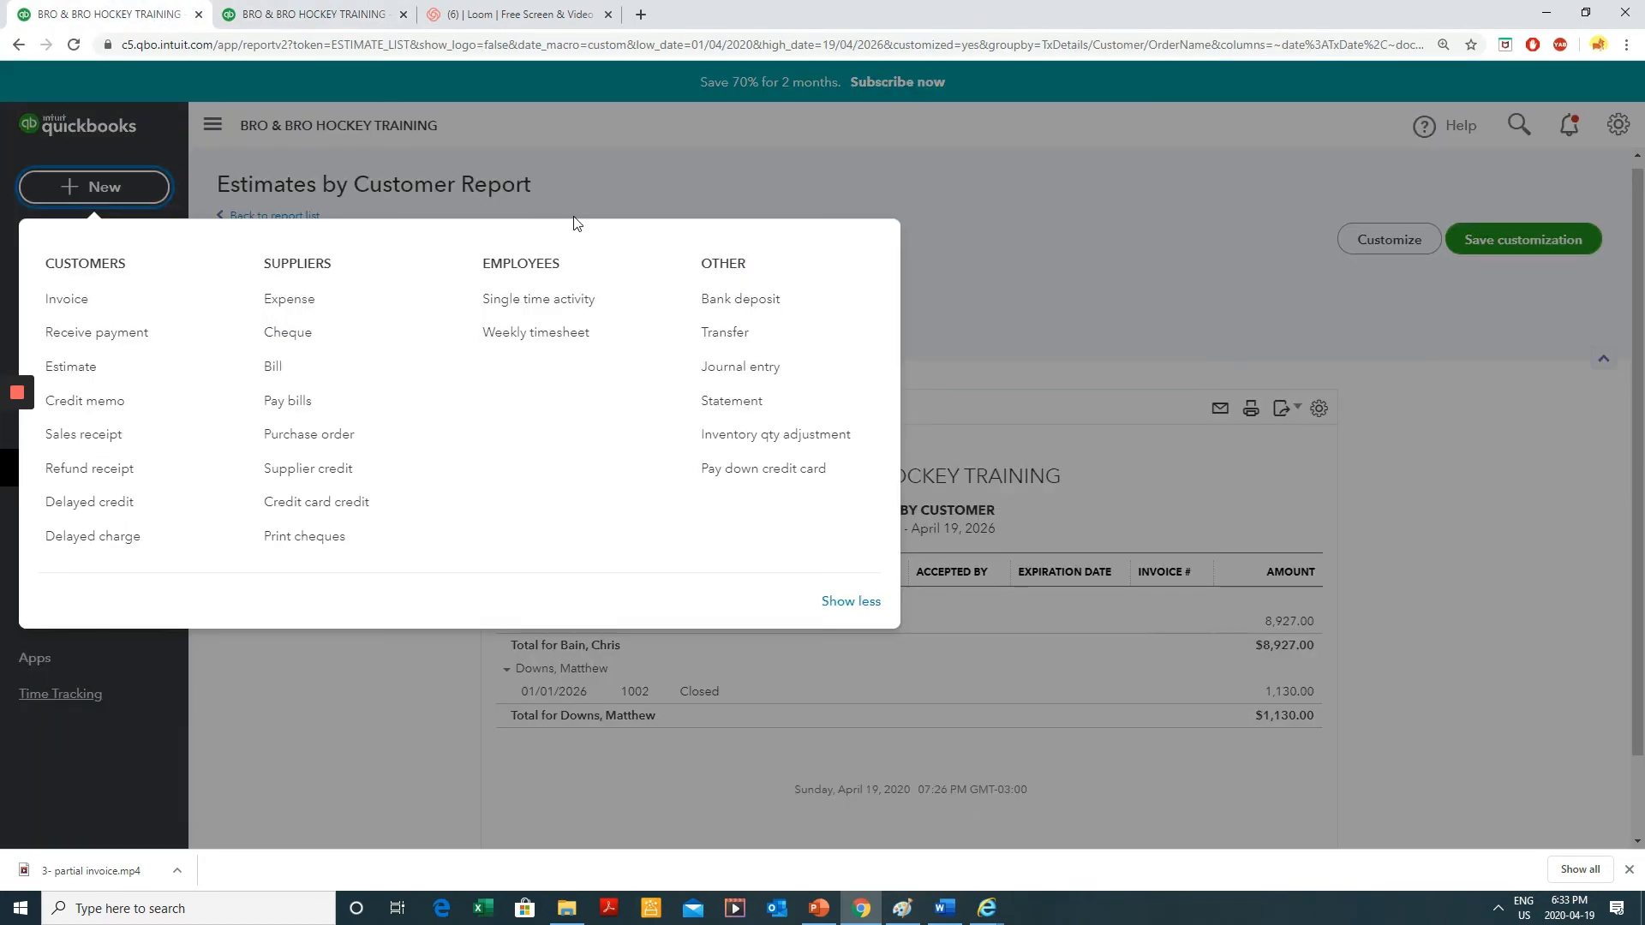
left_click(89, 378)
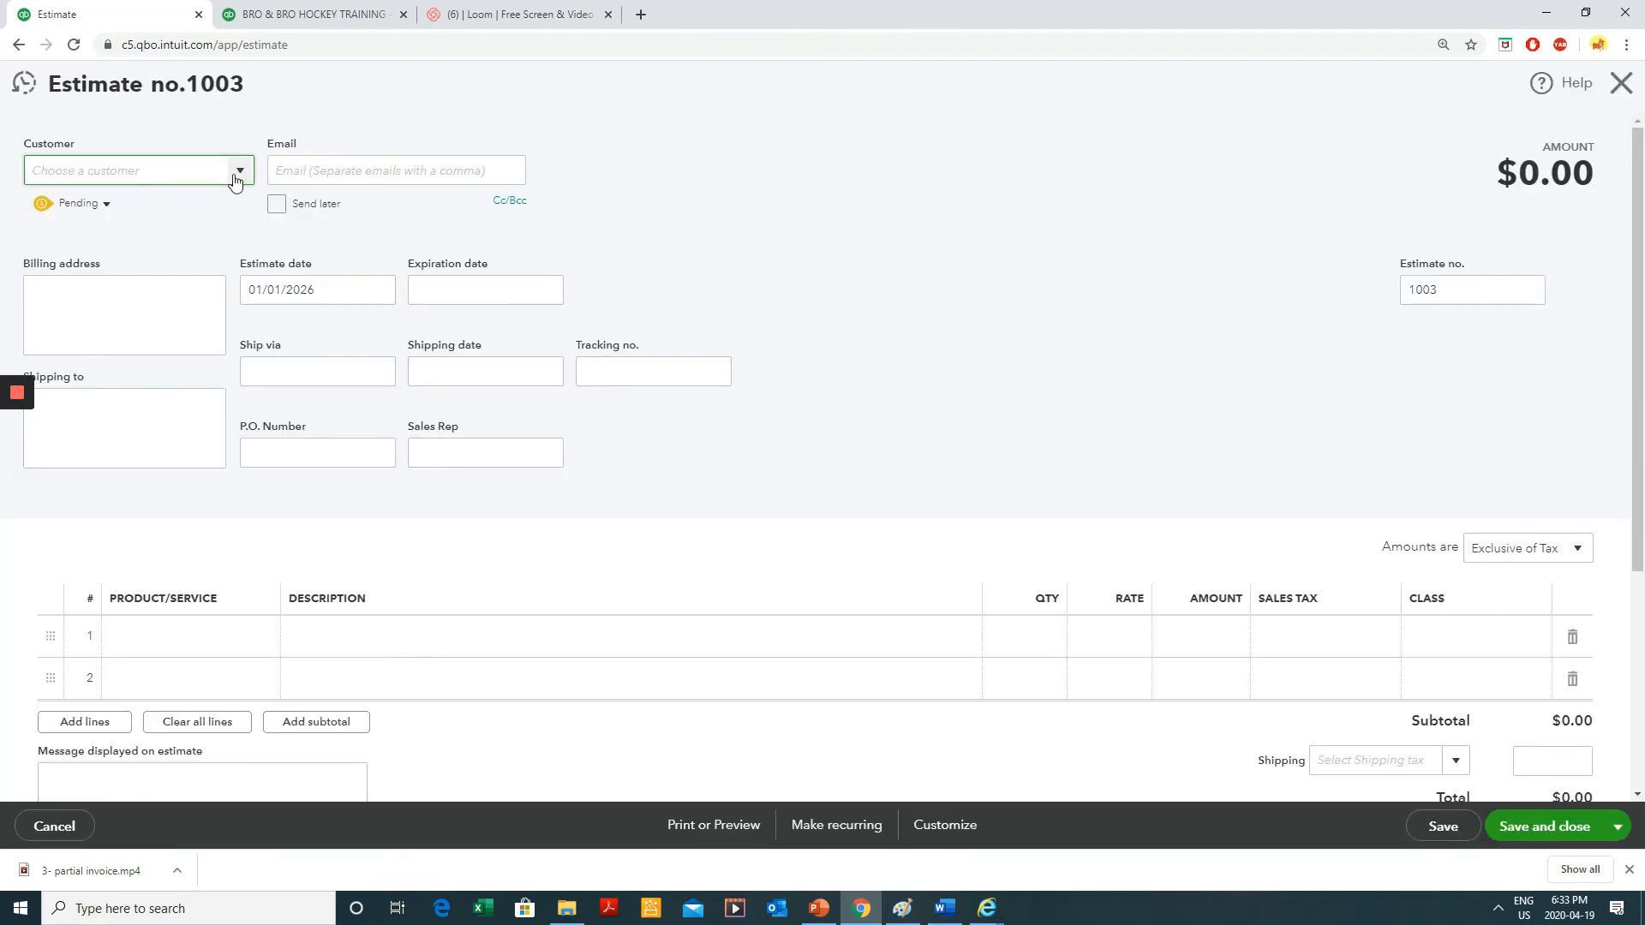
left_click(240, 172)
left_click(240, 172)
left_click(238, 175)
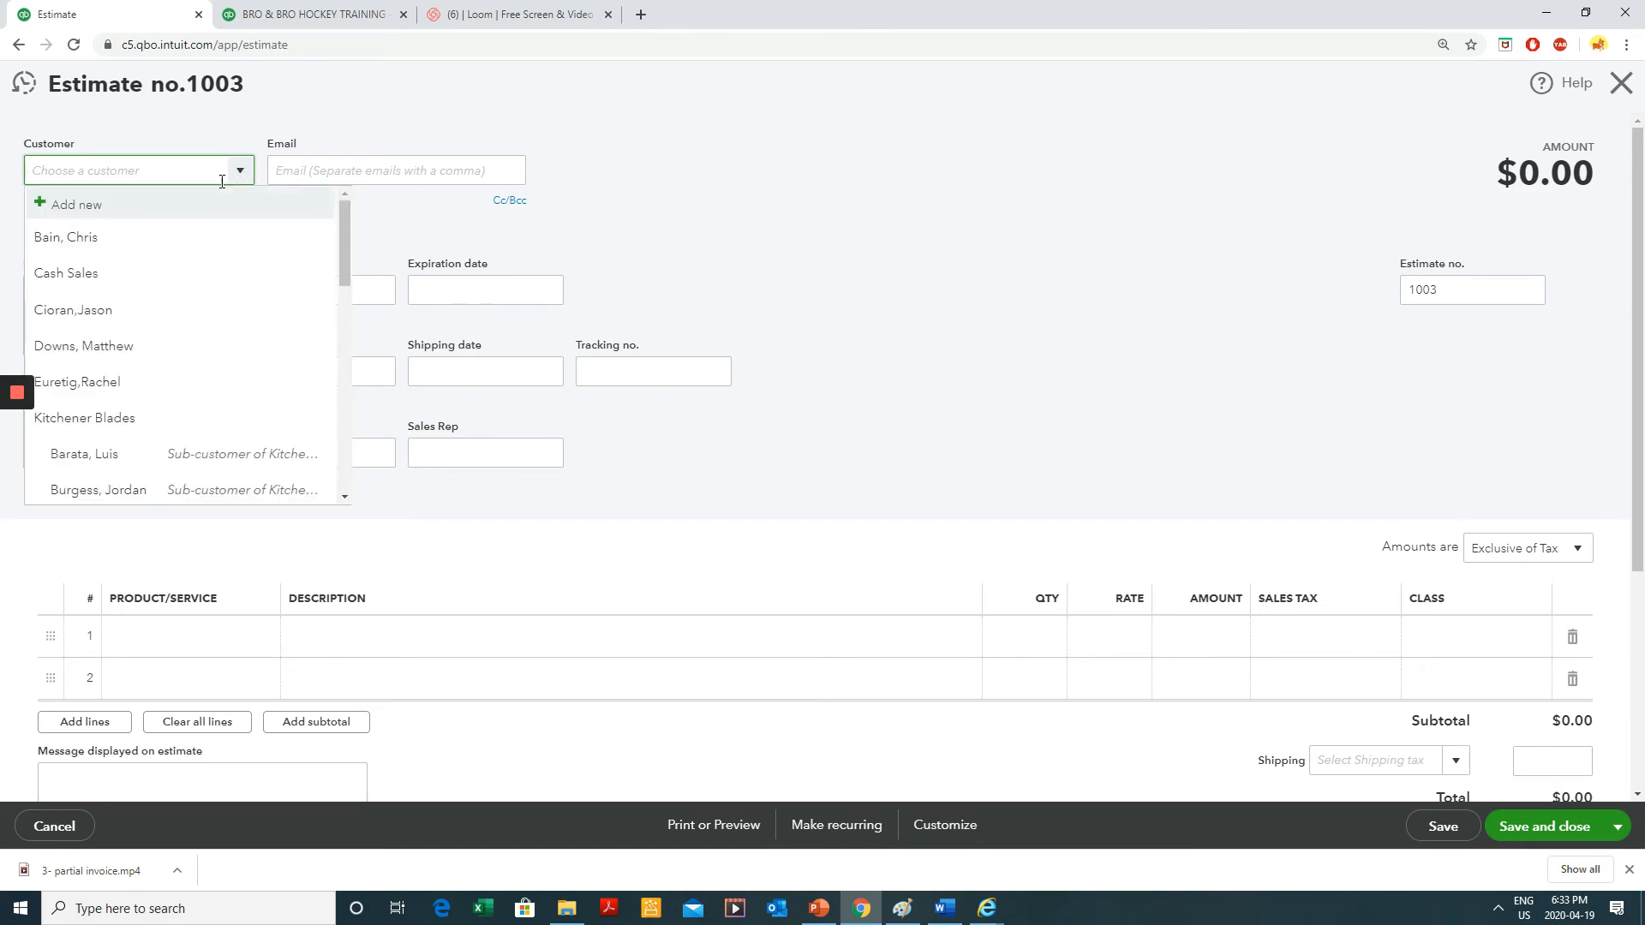
left_click(177, 313)
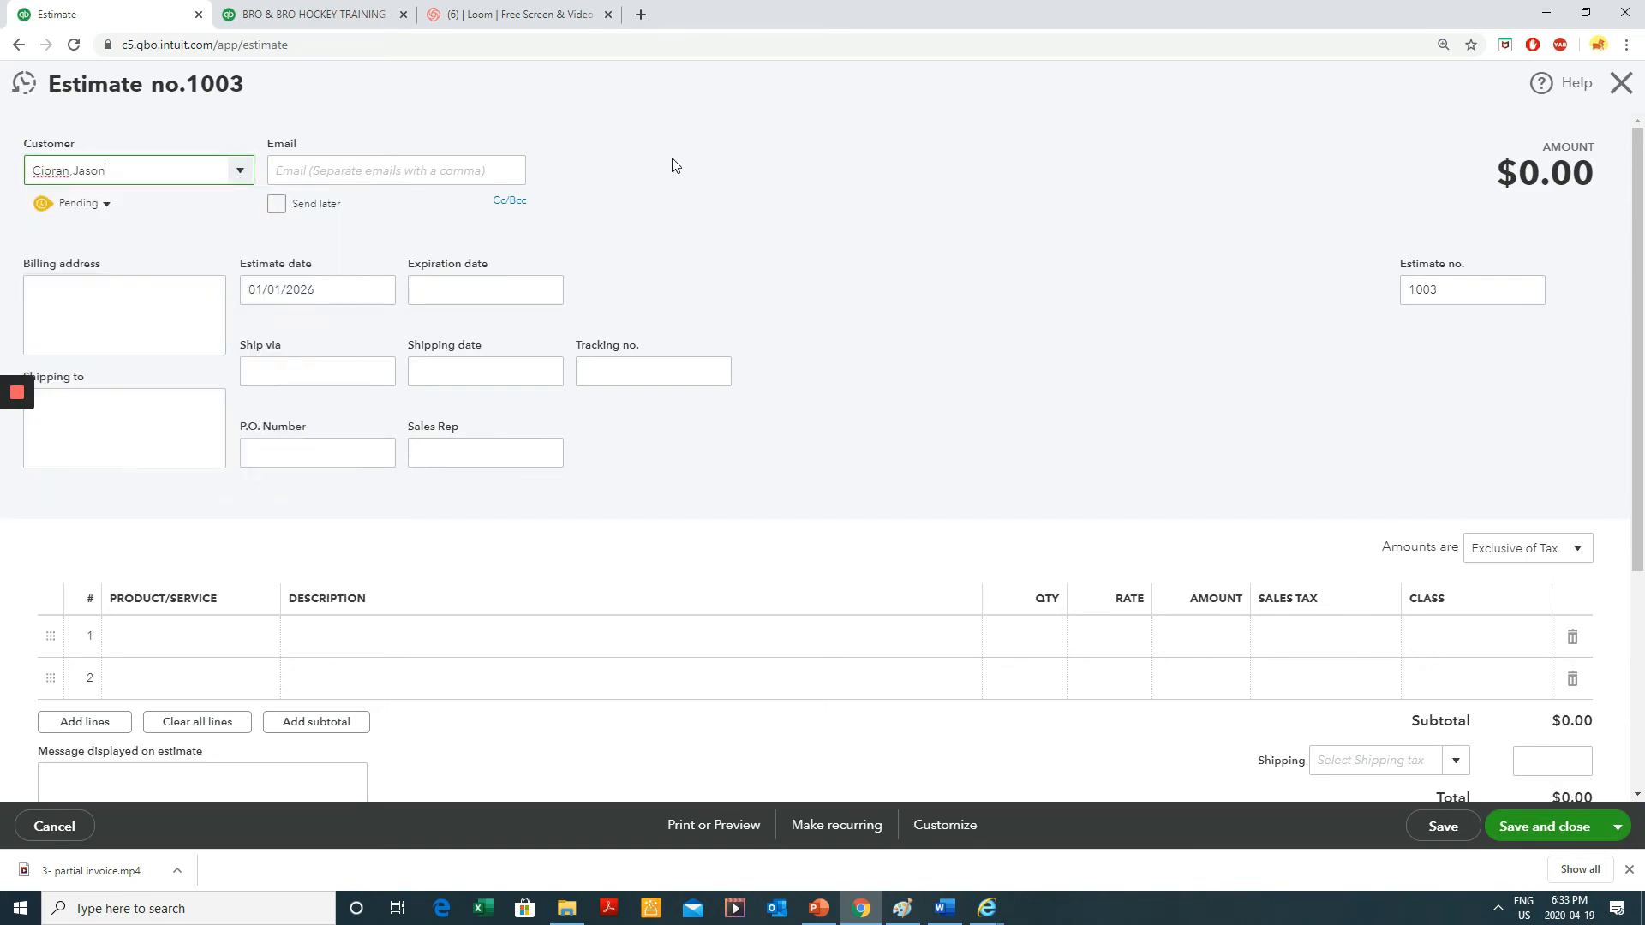
- Set the new estimate's date to 01/02/2026
left_click(380, 291)
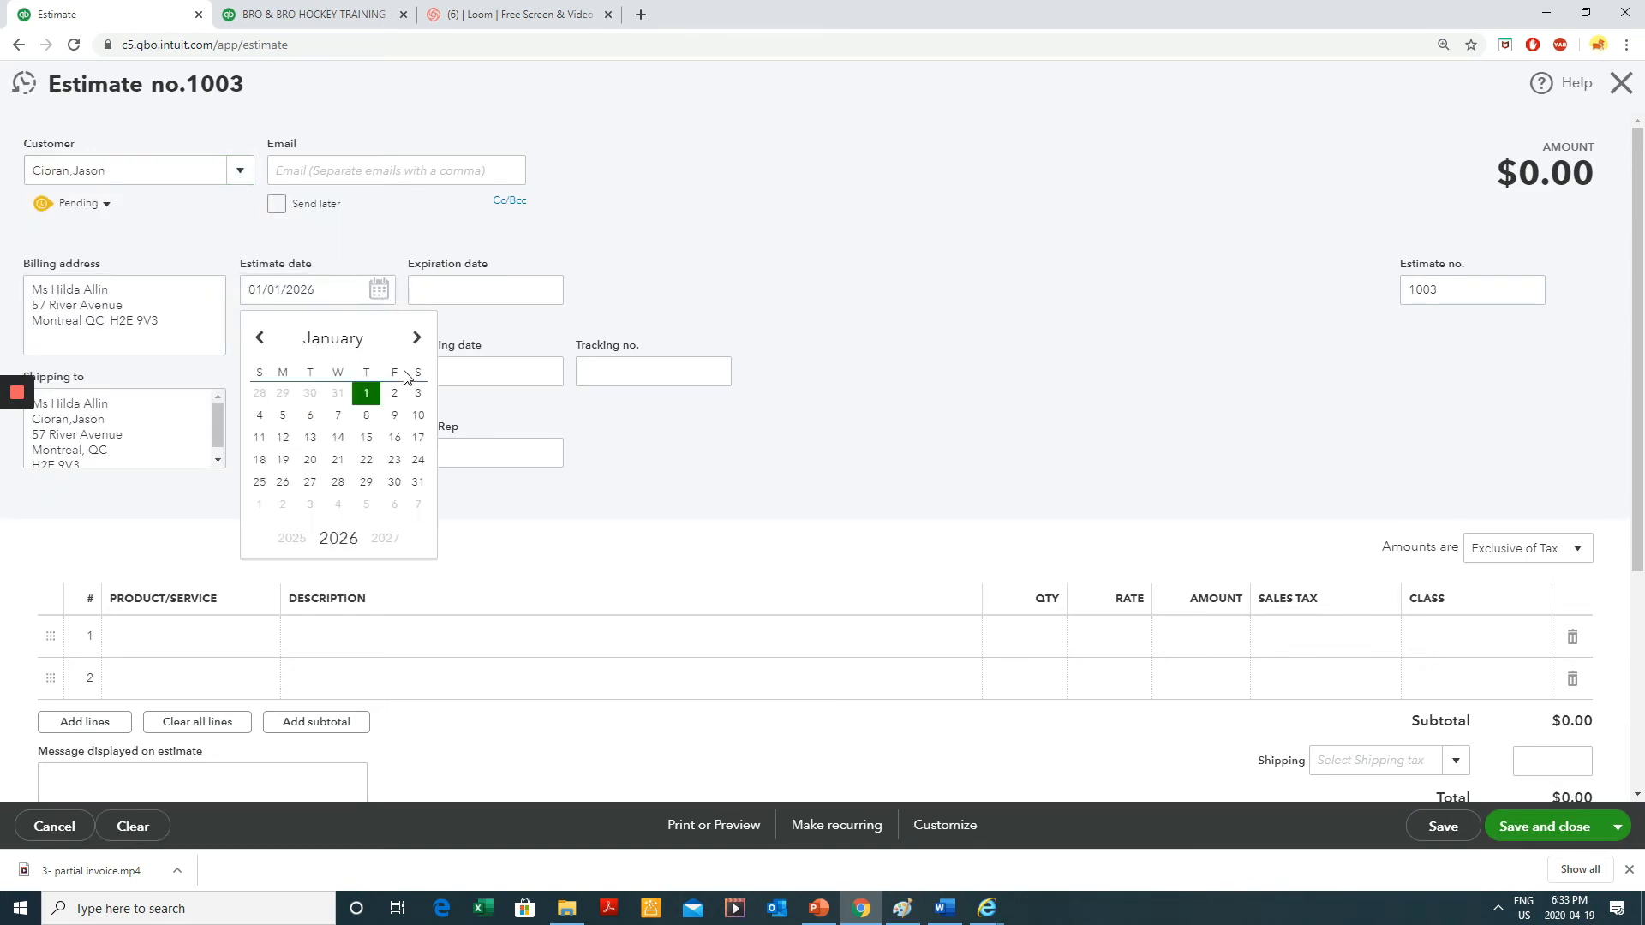
left_click(416, 337)
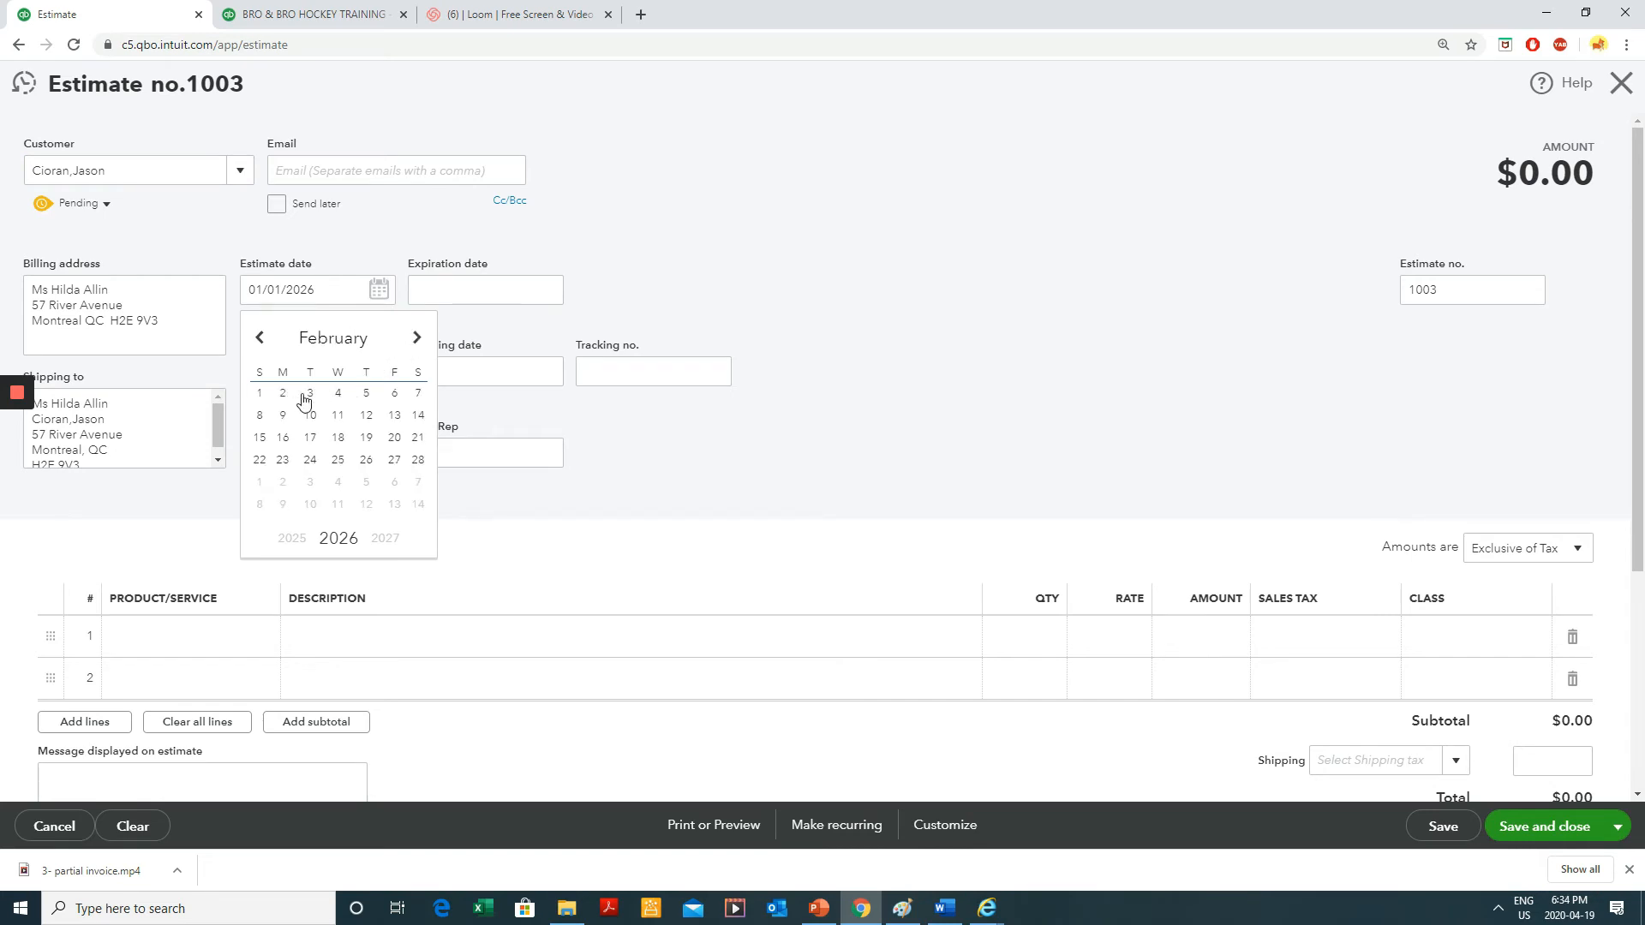
left_click(259, 394)
- Add Hockey Lessons as the first estimate line with a quantity of 100
left_click(261, 637)
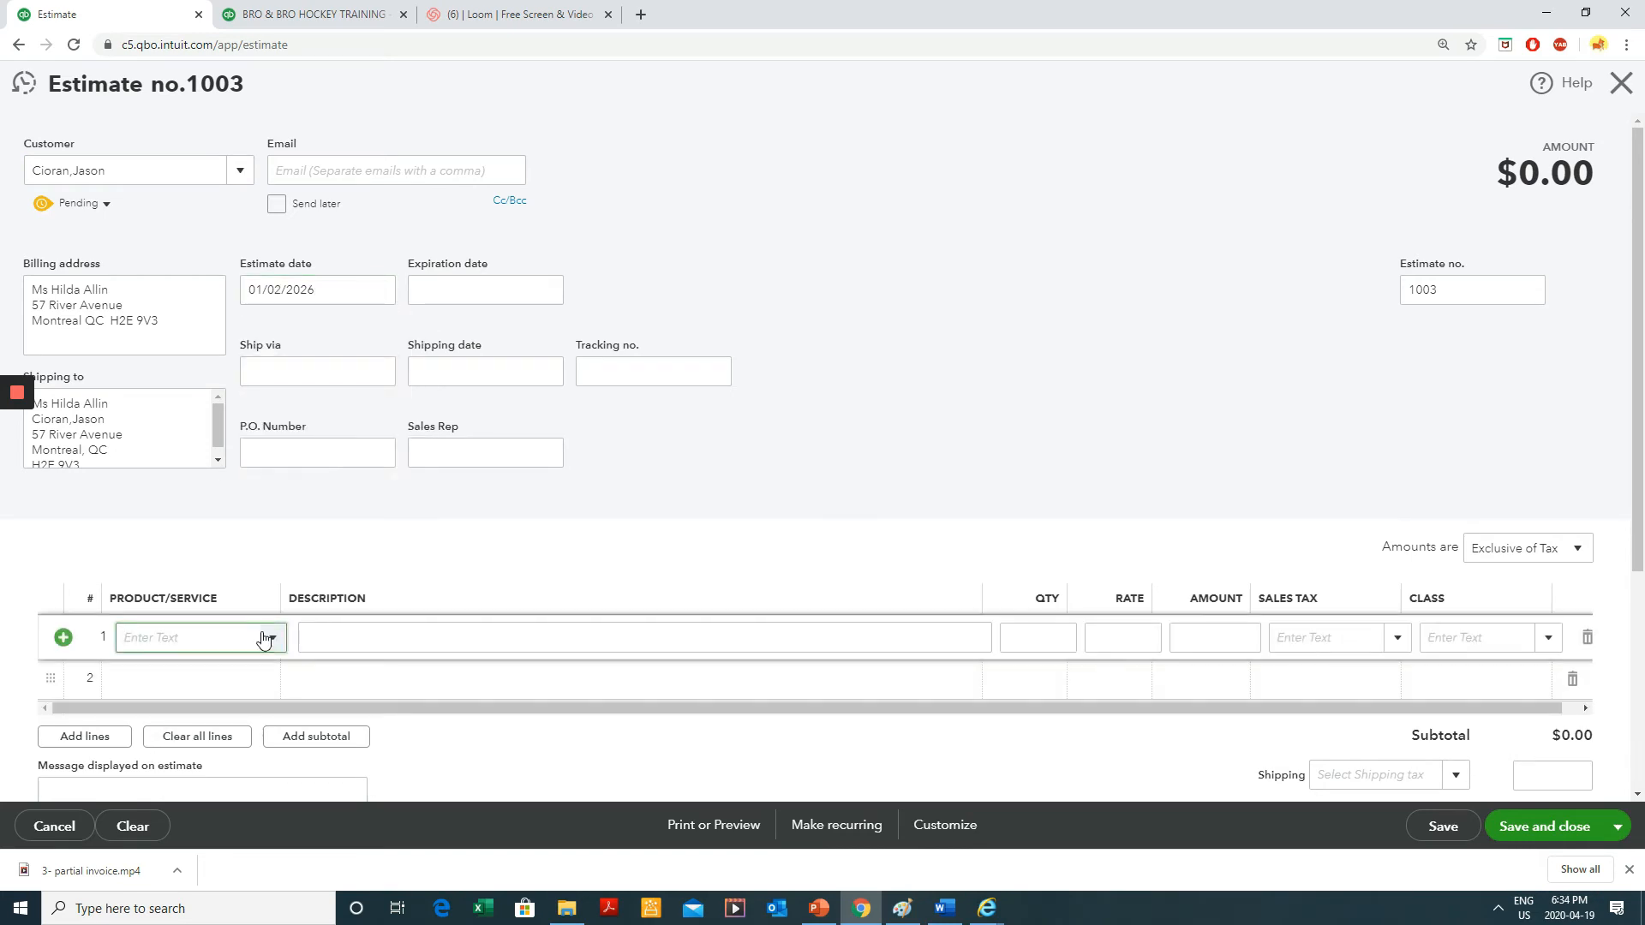
left_click(265, 637)
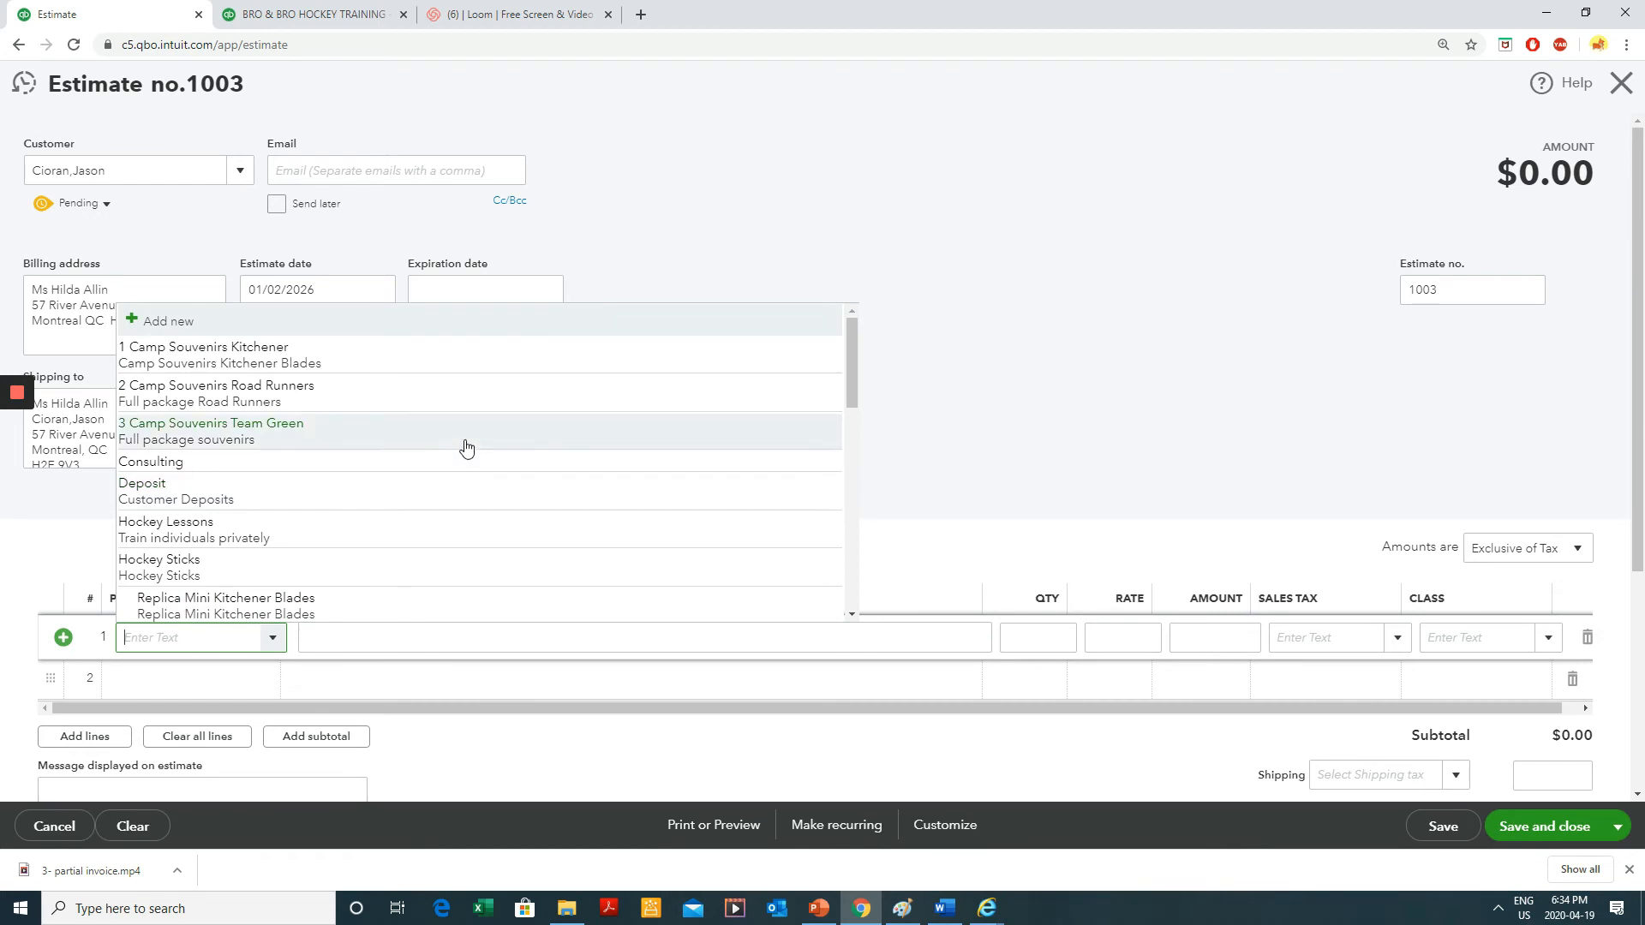
left_click(411, 536)
left_click(1047, 639)
double_click(1044, 638)
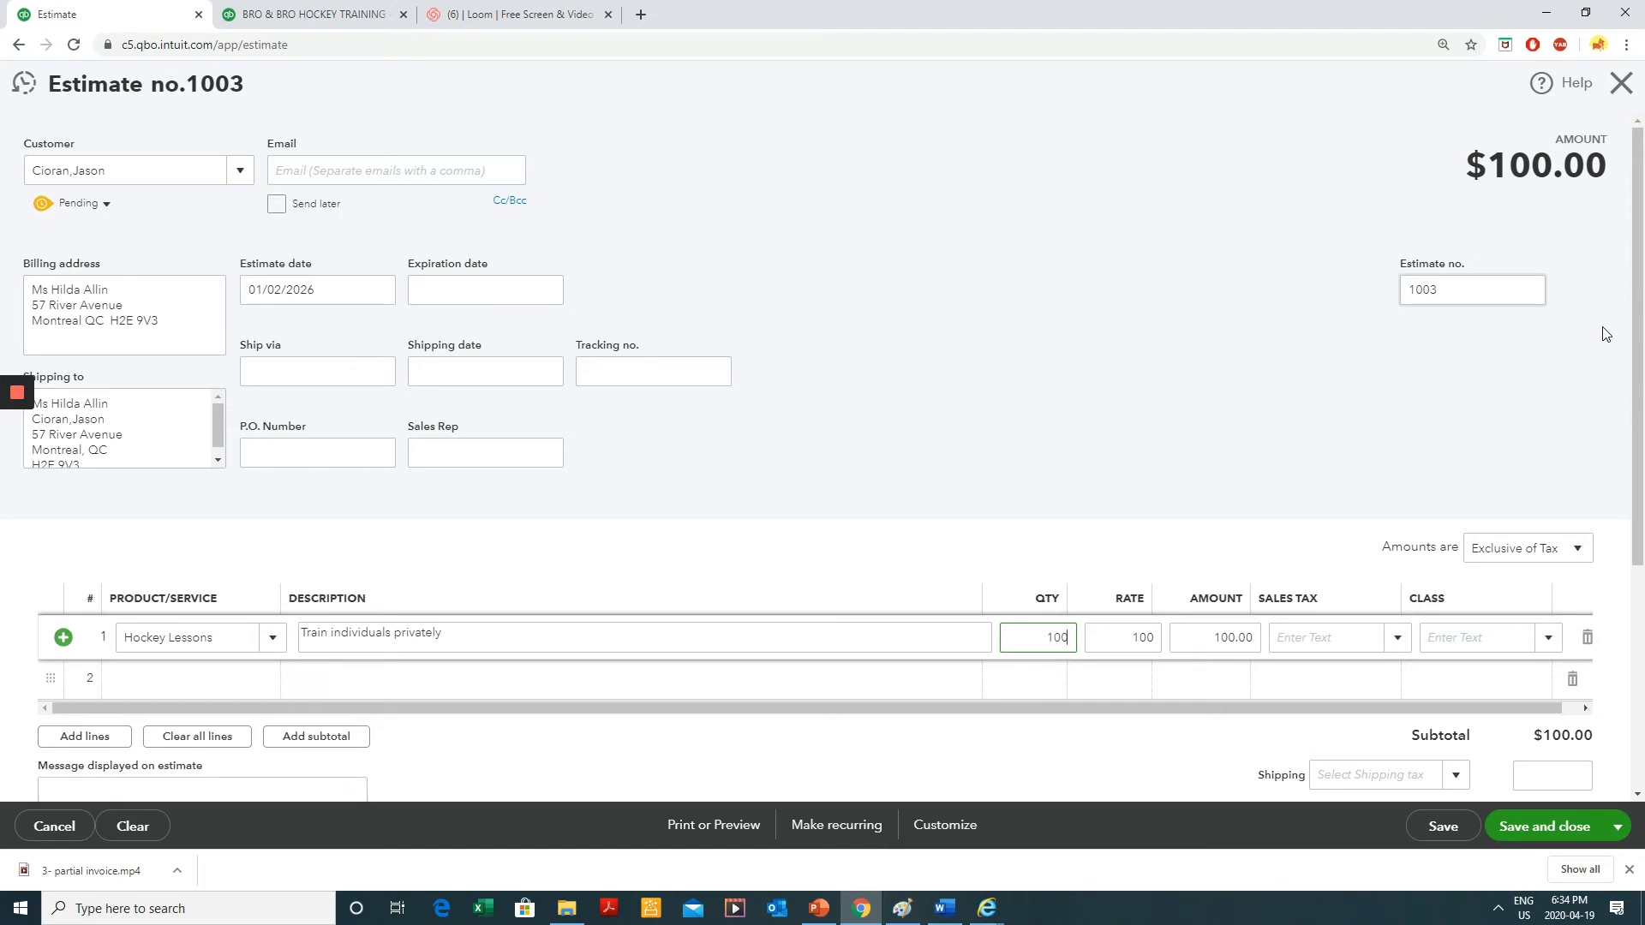
key("Tab")
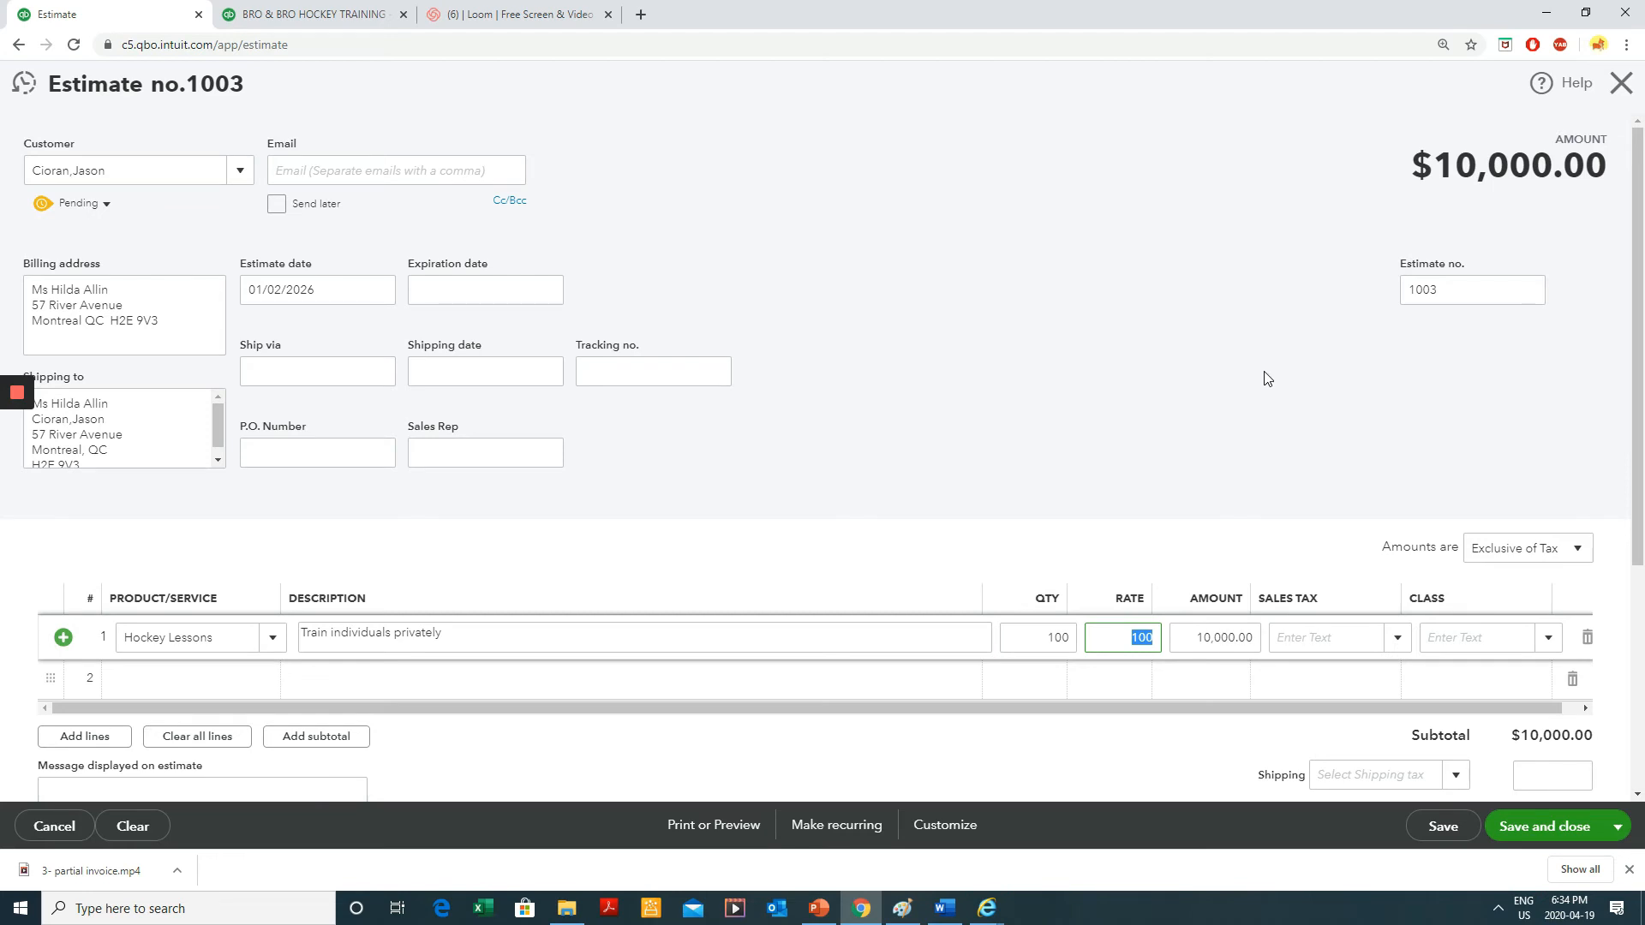
- Try to save and close the estimate without a class or sales tax on its line
left_click(1546, 827)
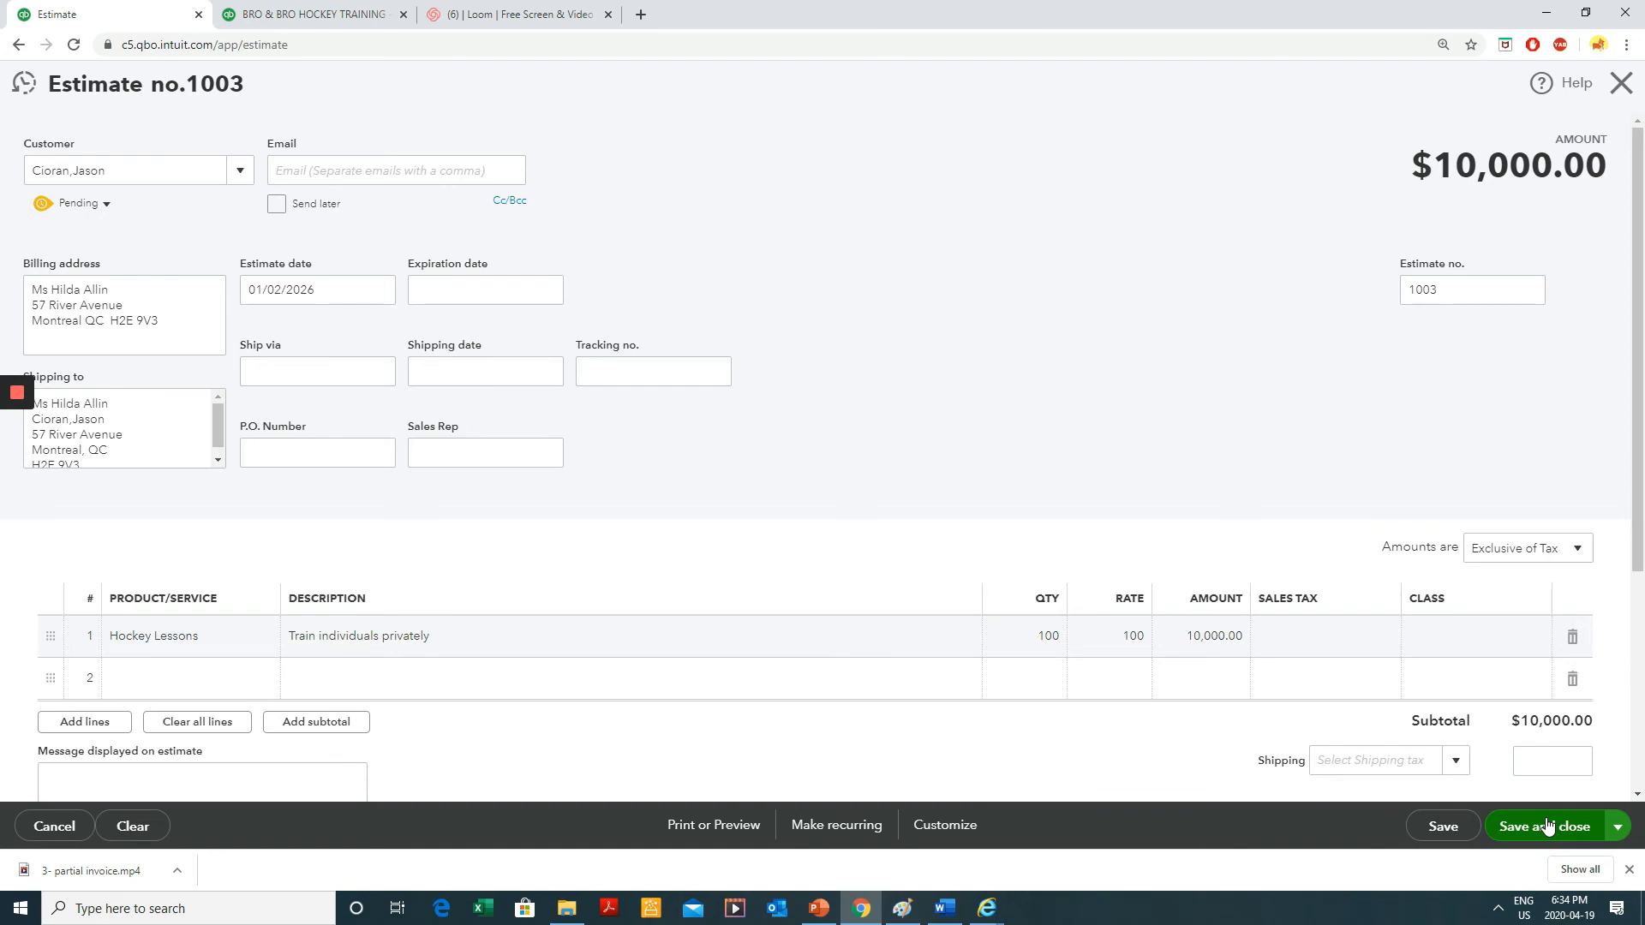
left_click(1546, 828)
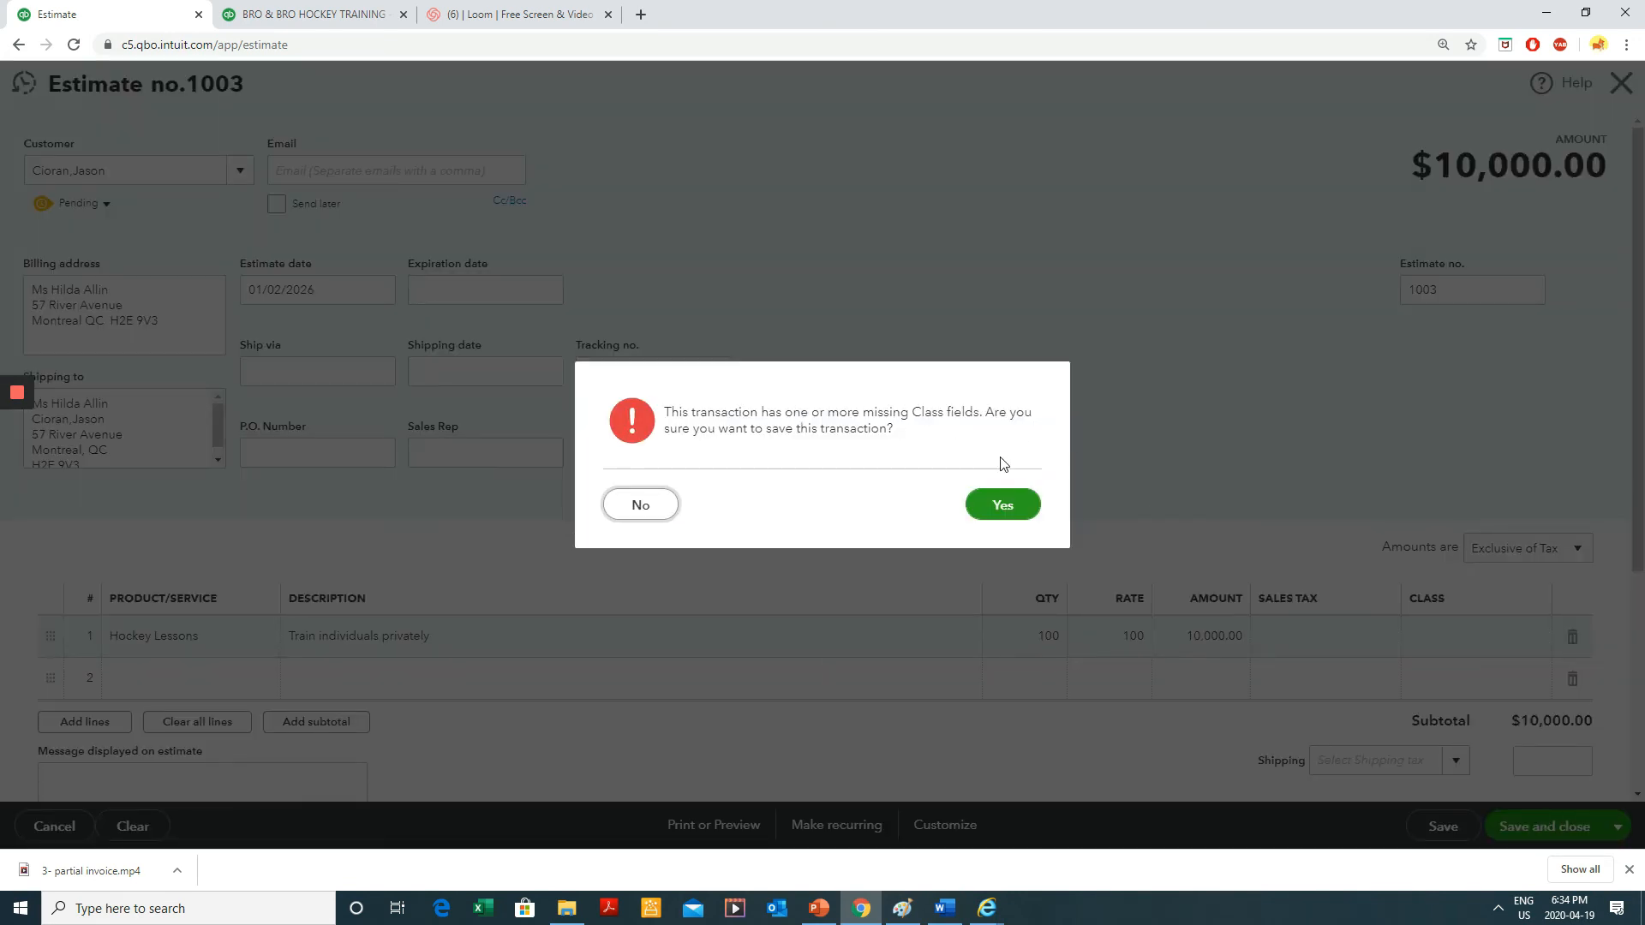
left_click(1002, 504)
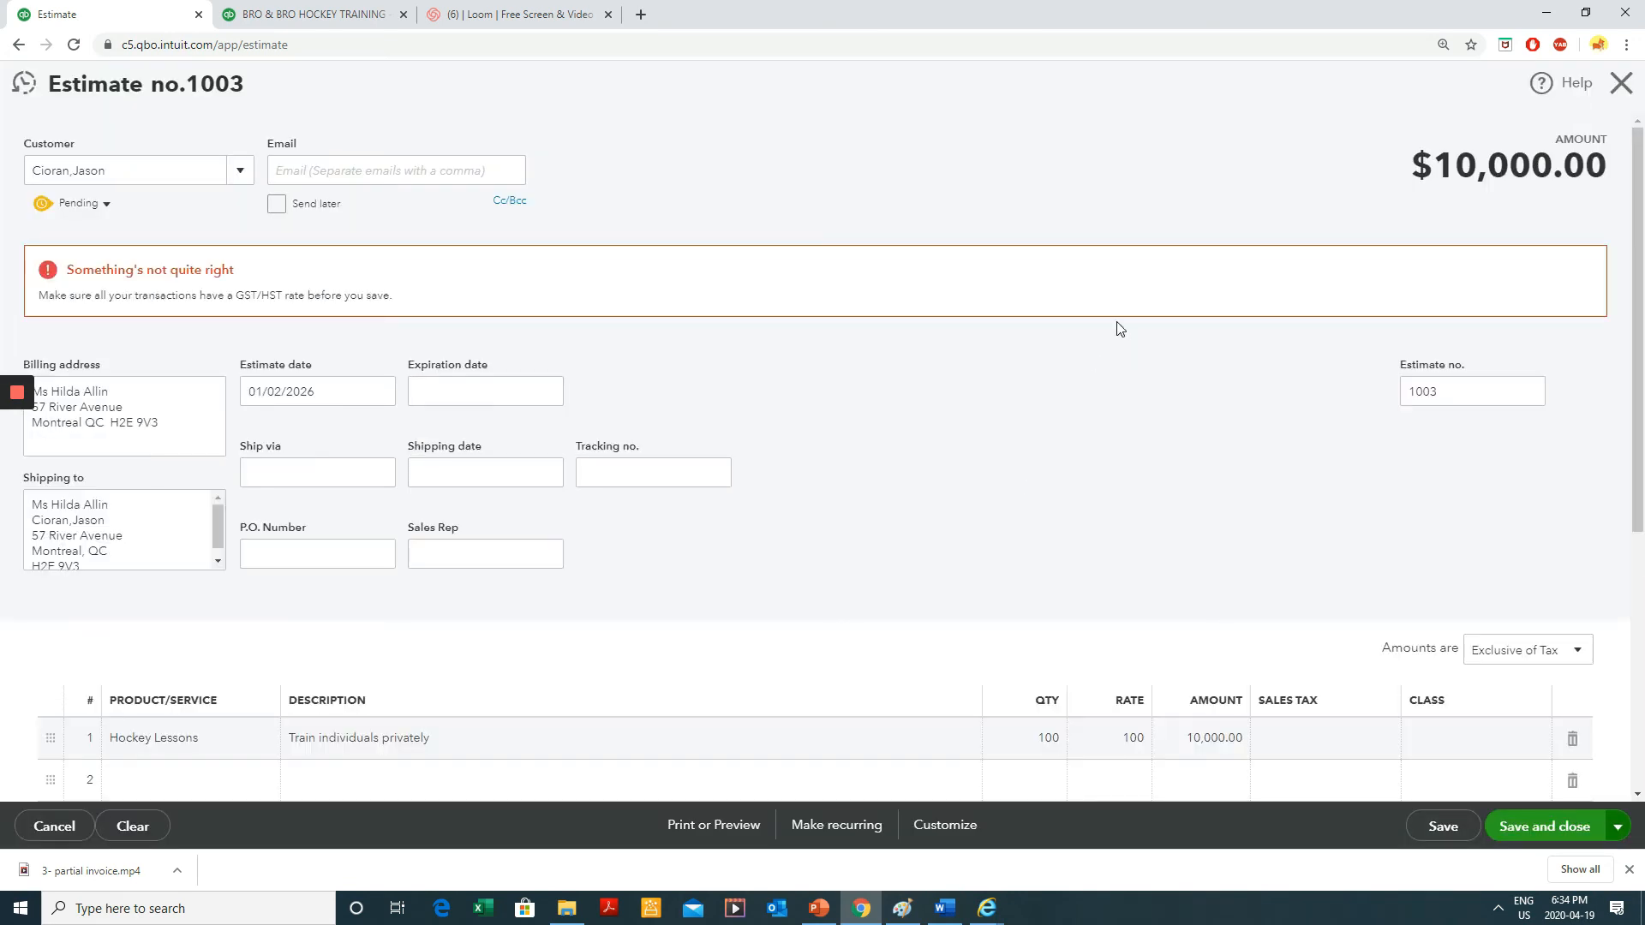
- Apply sales tax code G to the Hockey Lessons line, then save and close the estimate
scroll(1457, 631, "down", 1)
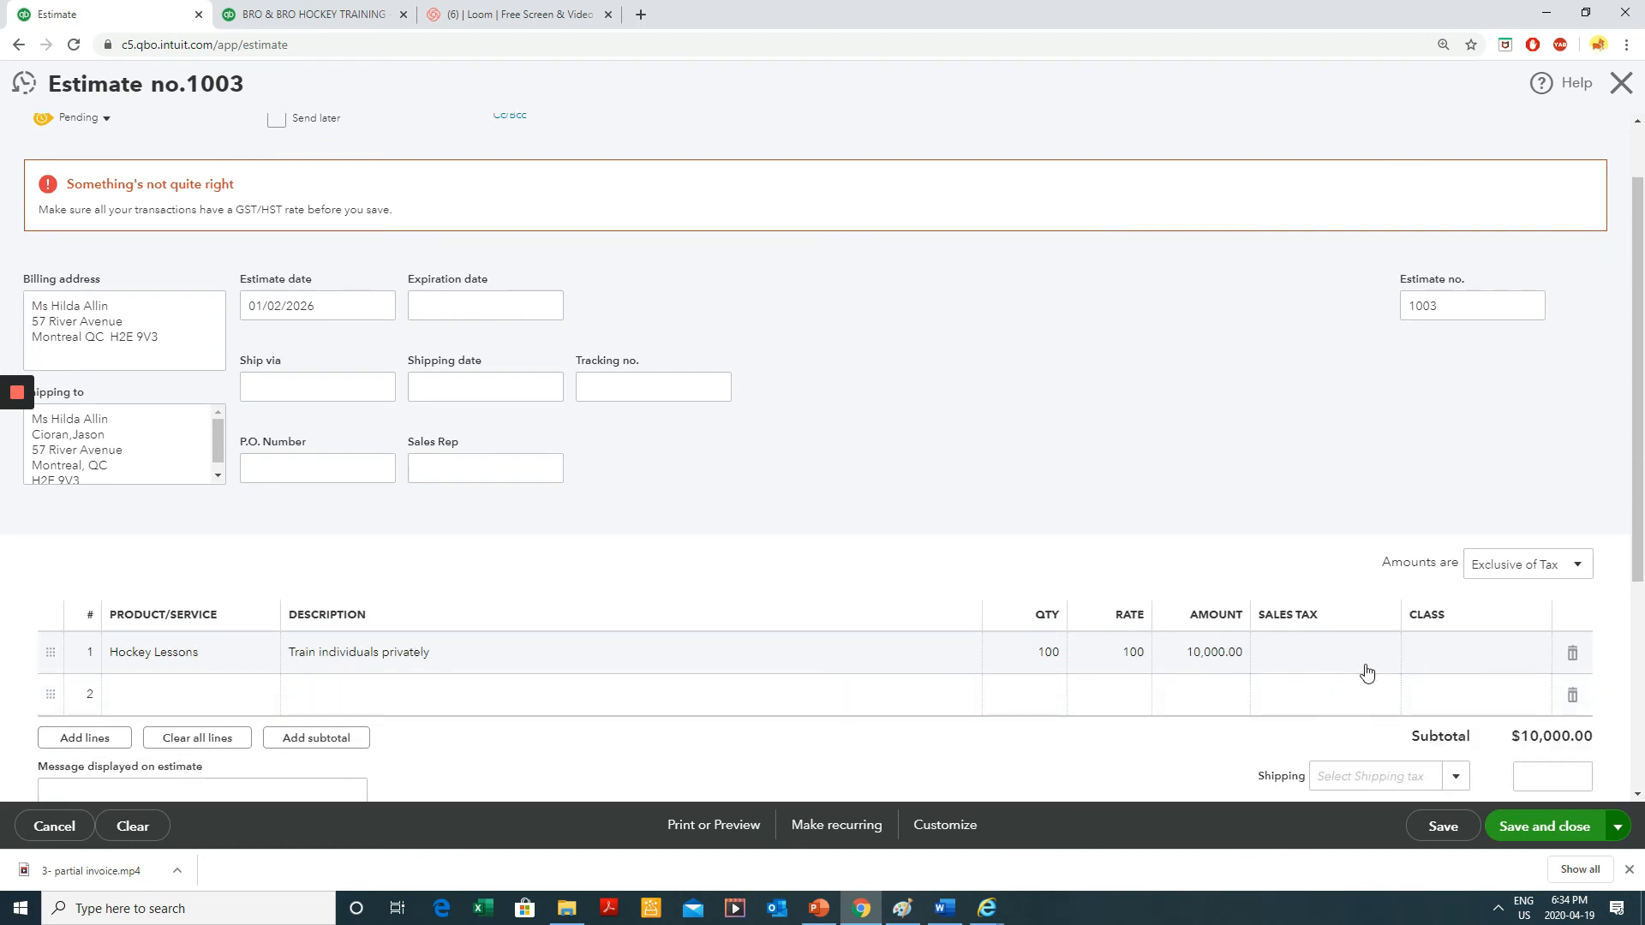
left_click(1367, 670)
left_click(1395, 654)
left_click(1293, 480)
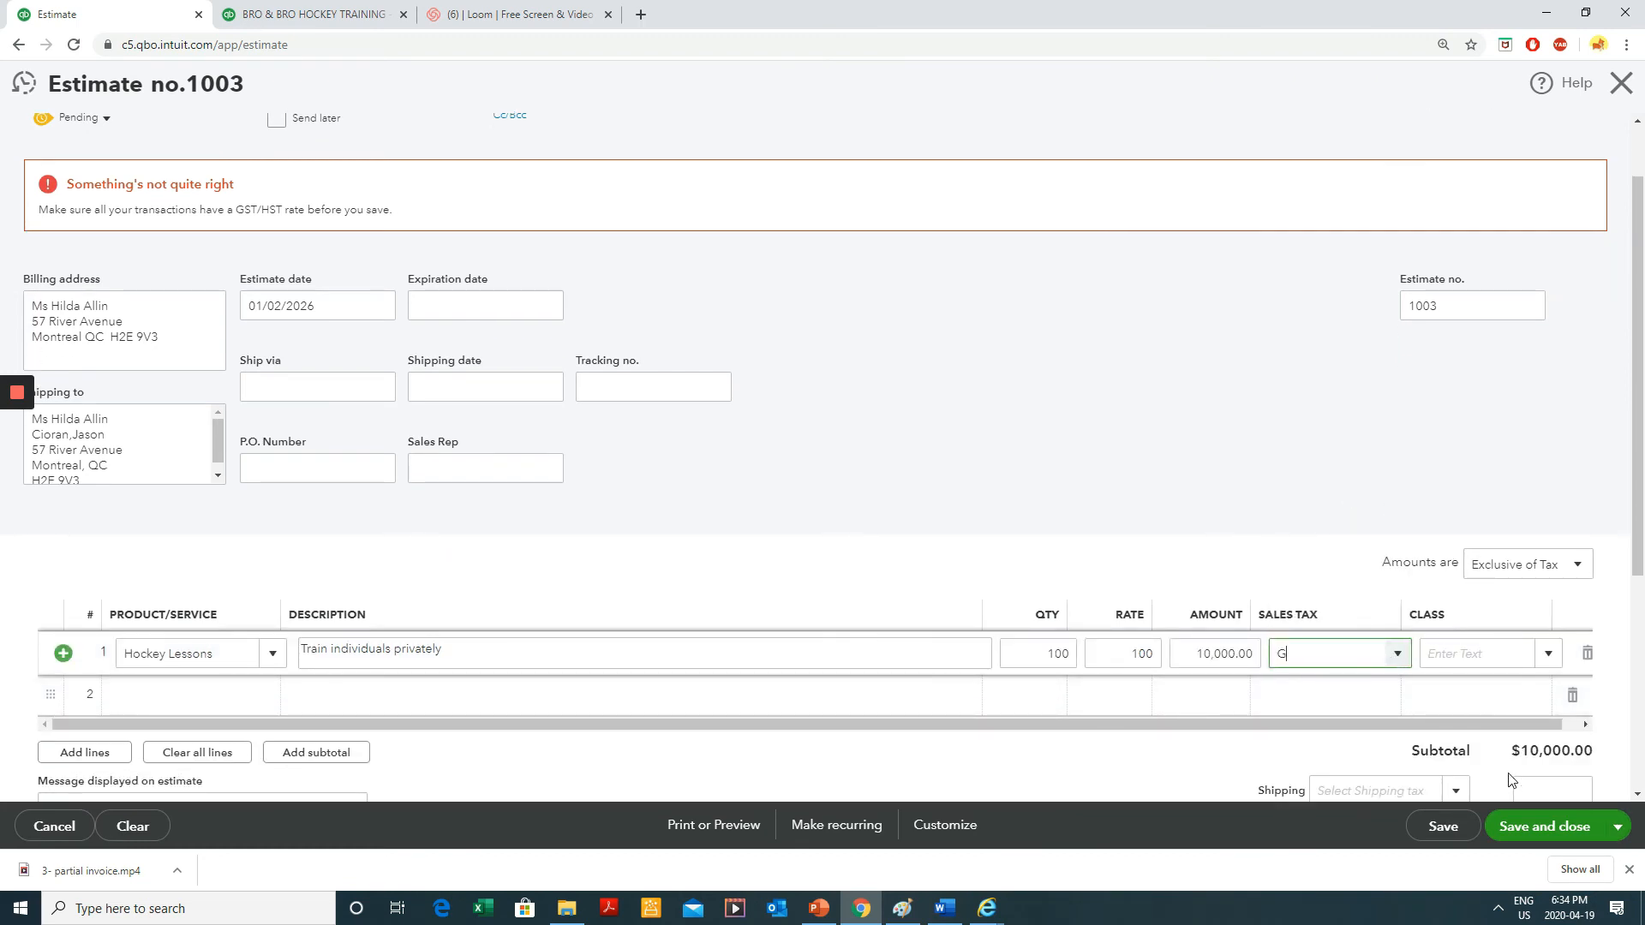
left_click(1543, 826)
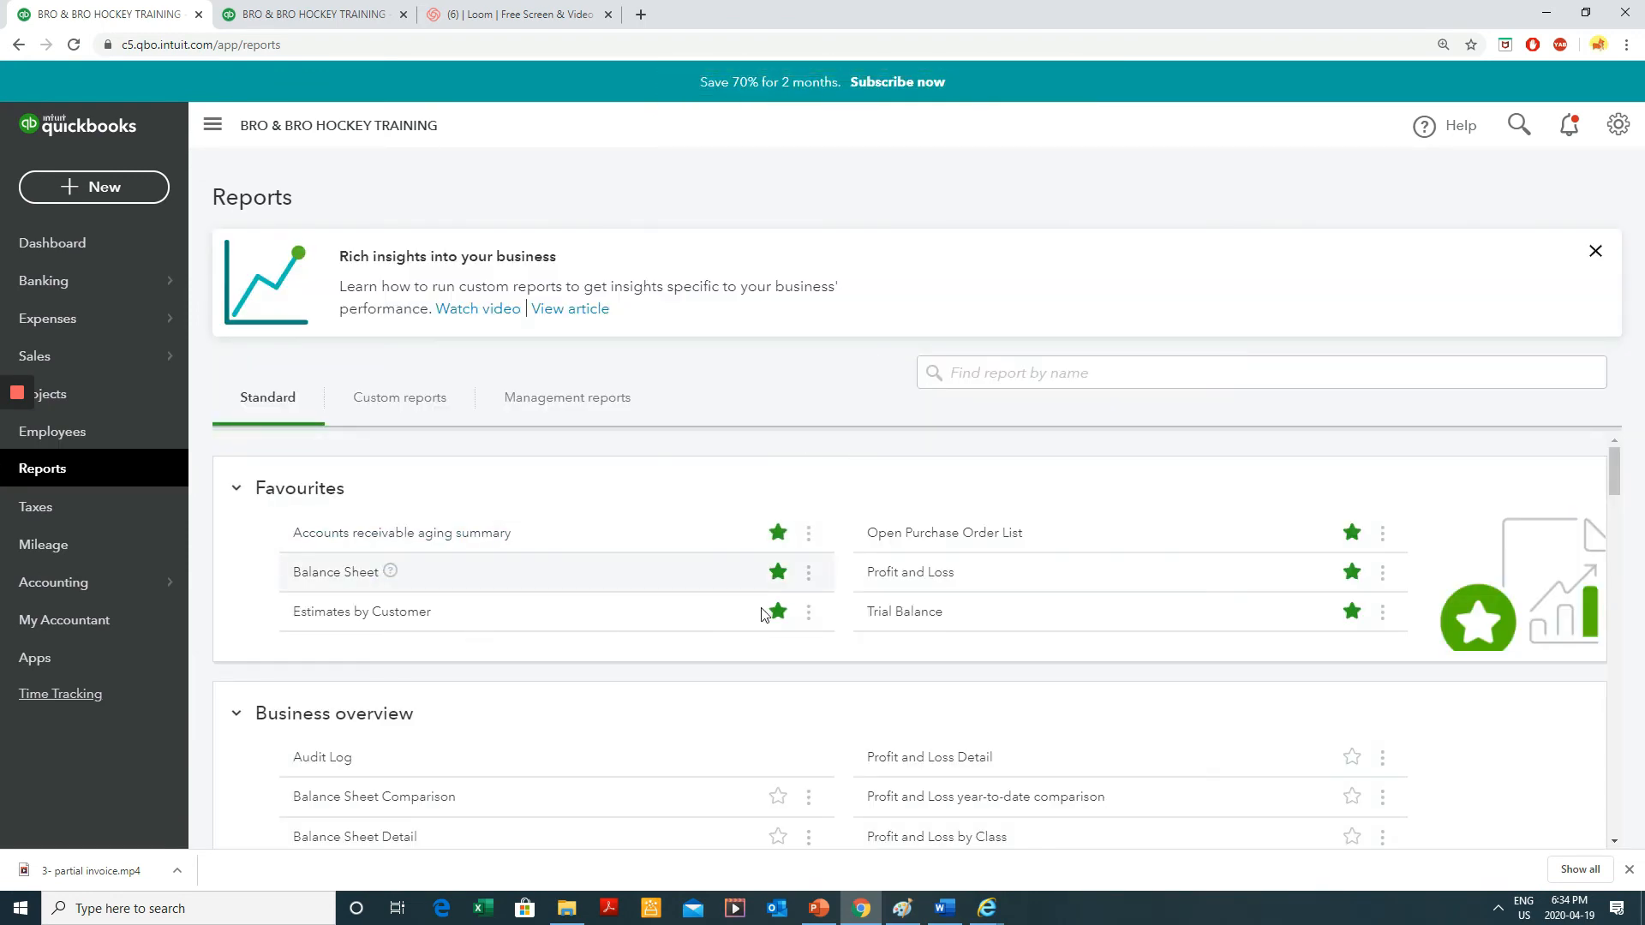
- Open the favourite Profit and Loss report and set its start date to 01/01/2026
left_click(919, 572)
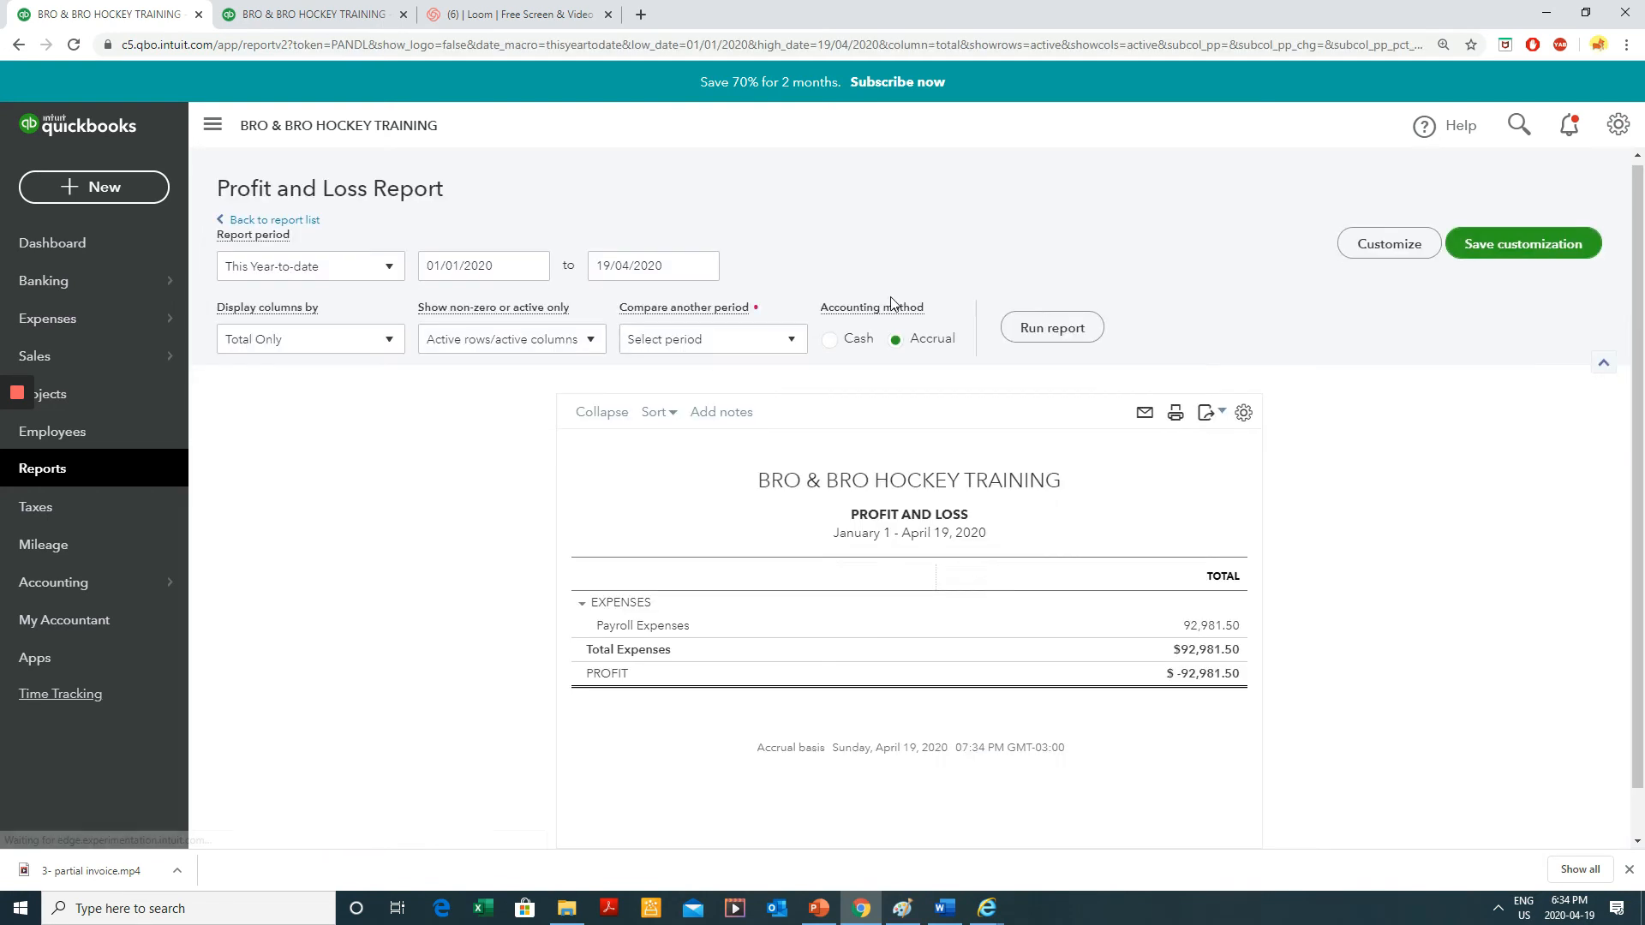
left_click(534, 268)
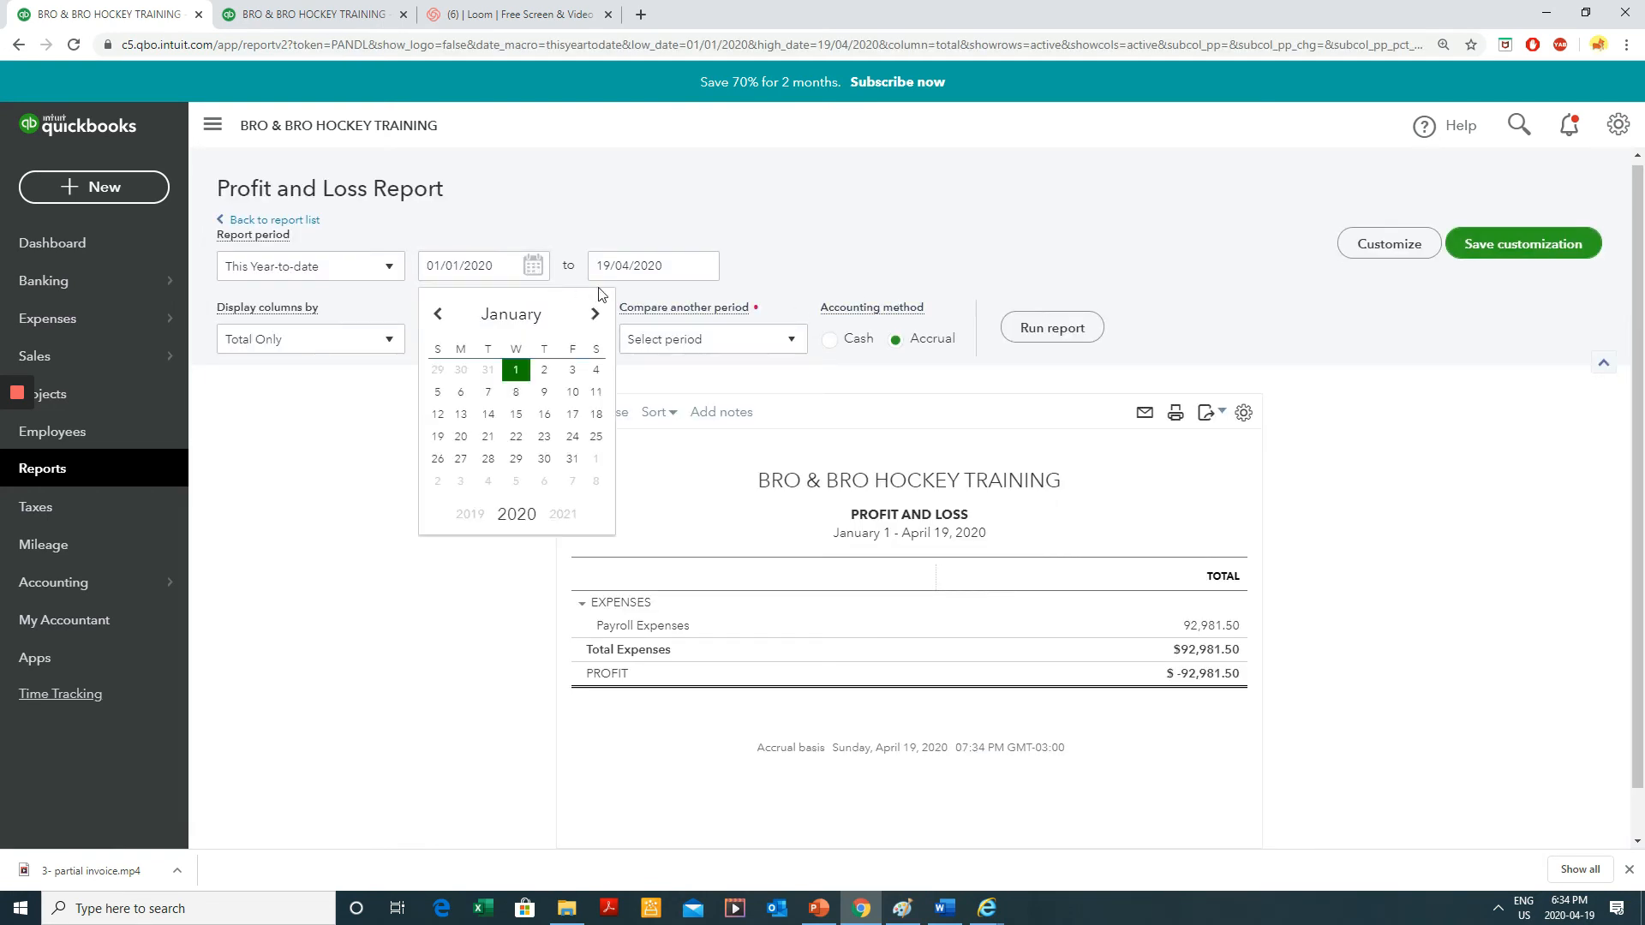
left_click_drag(499, 273, 487, 273)
- Set the report's end date to 31/12/2026 and run the Profit and Loss report again
left_click(671, 265)
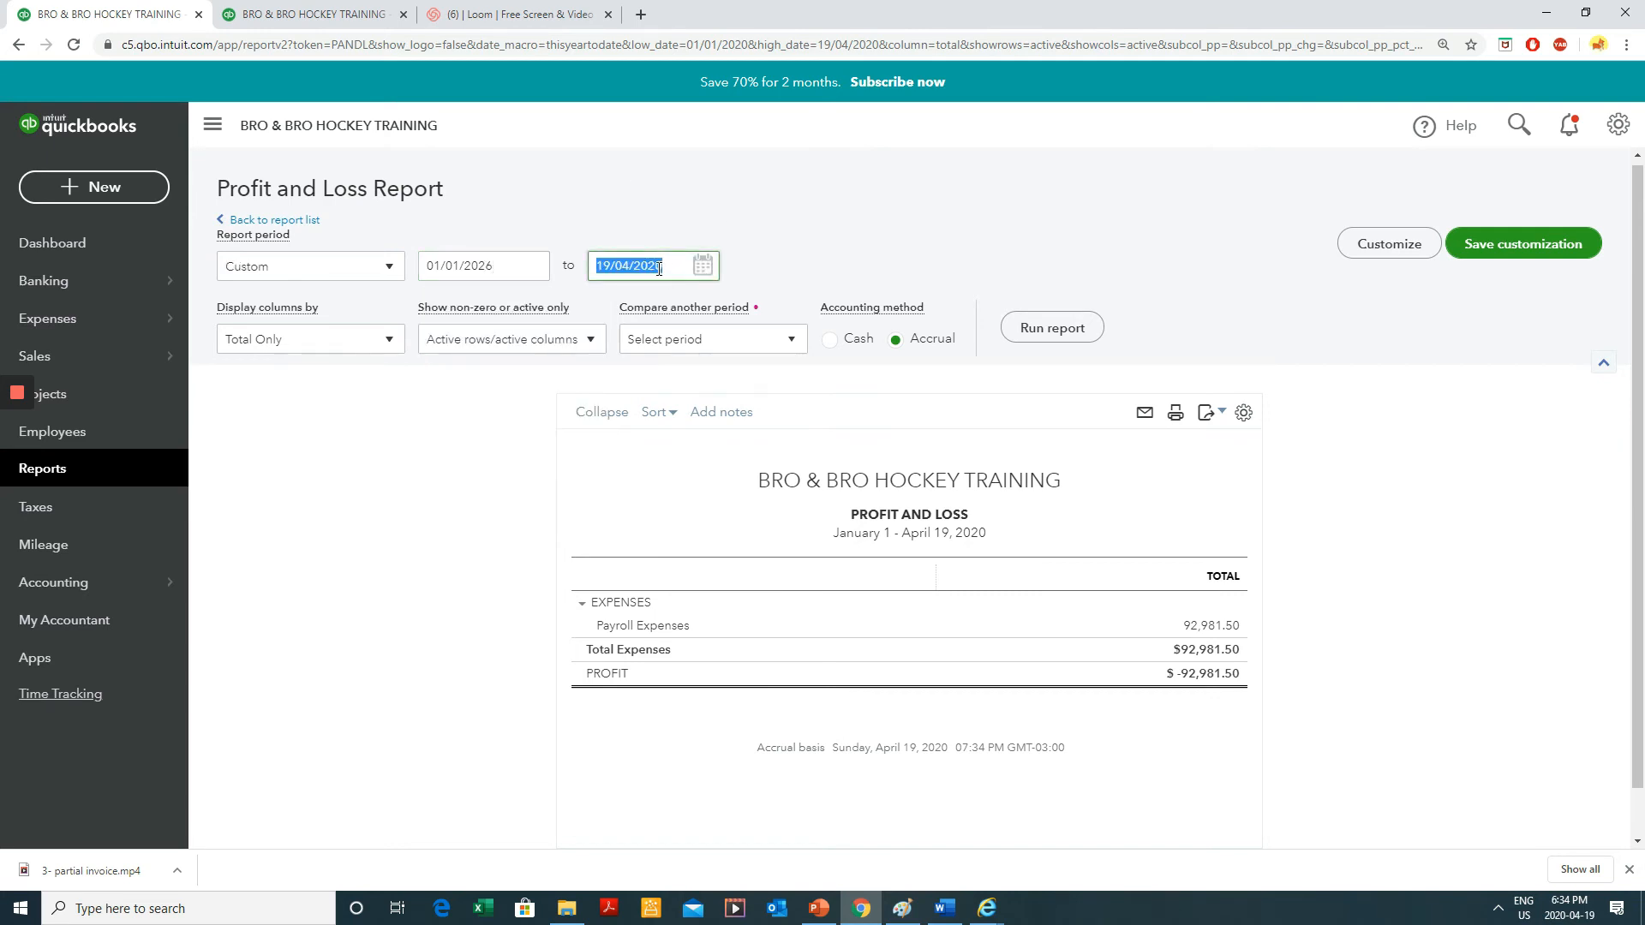
left_click(658, 268)
key("Tab")
left_click(702, 266)
left_click(762, 317)
double_click(761, 317)
double_click(762, 317)
left_click(761, 317)
double_click(762, 317)
left_click(711, 460)
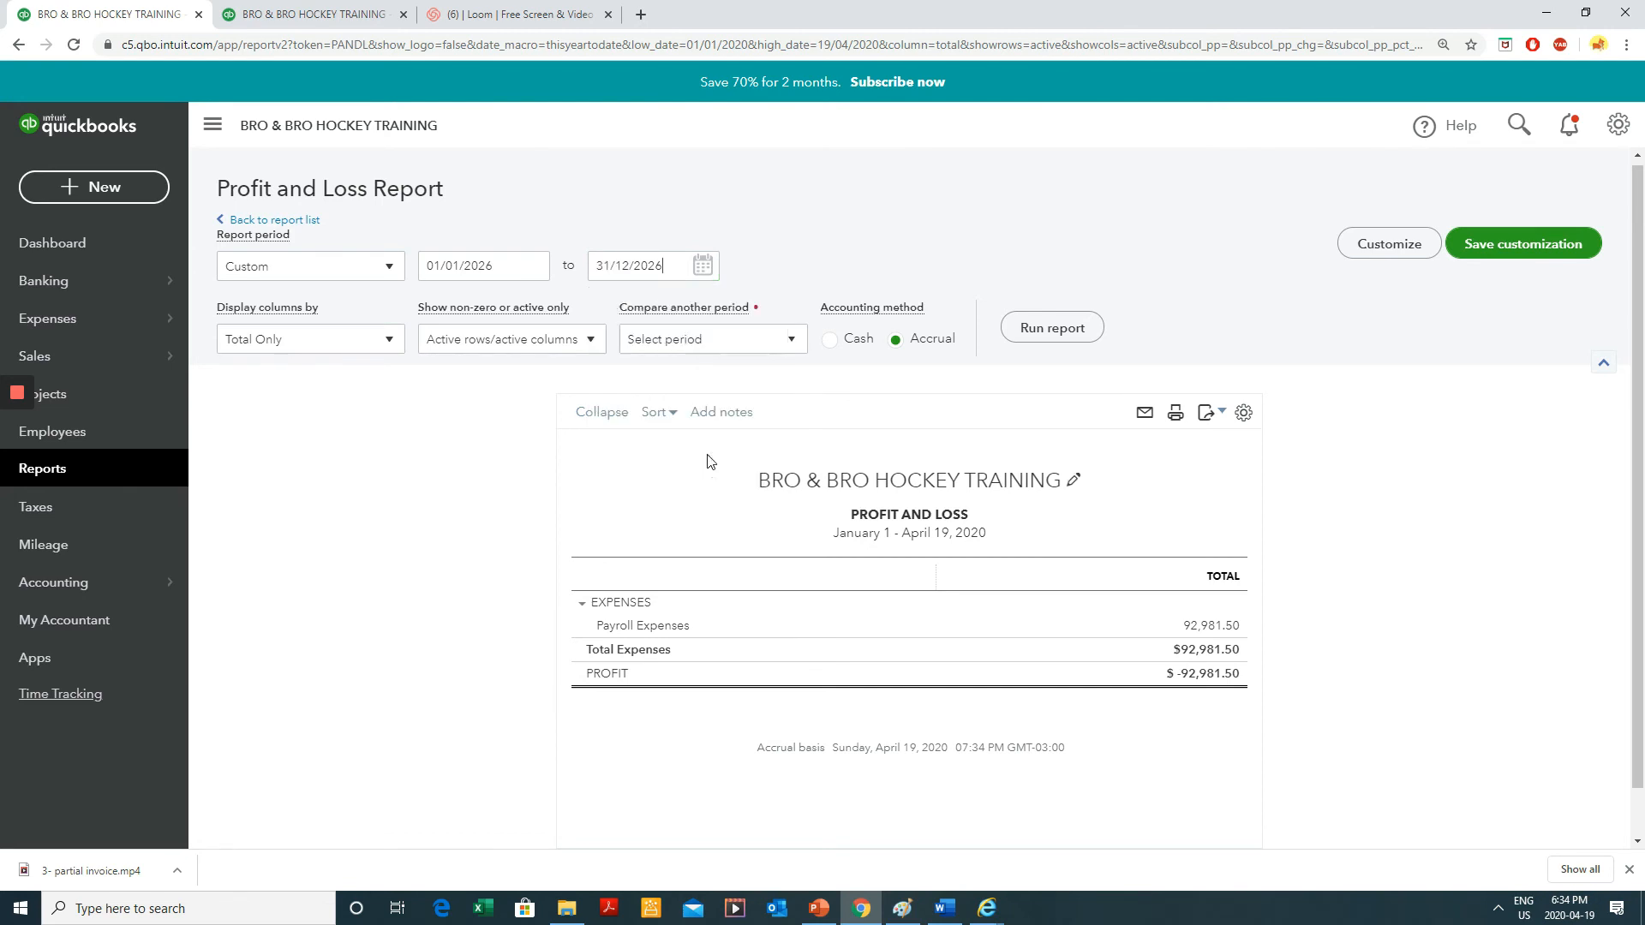
left_click(1054, 328)
- Compare the sales and profit figures with the earlier Profit and Loss report in the other browser tab
scroll(388, 472, "down", 2)
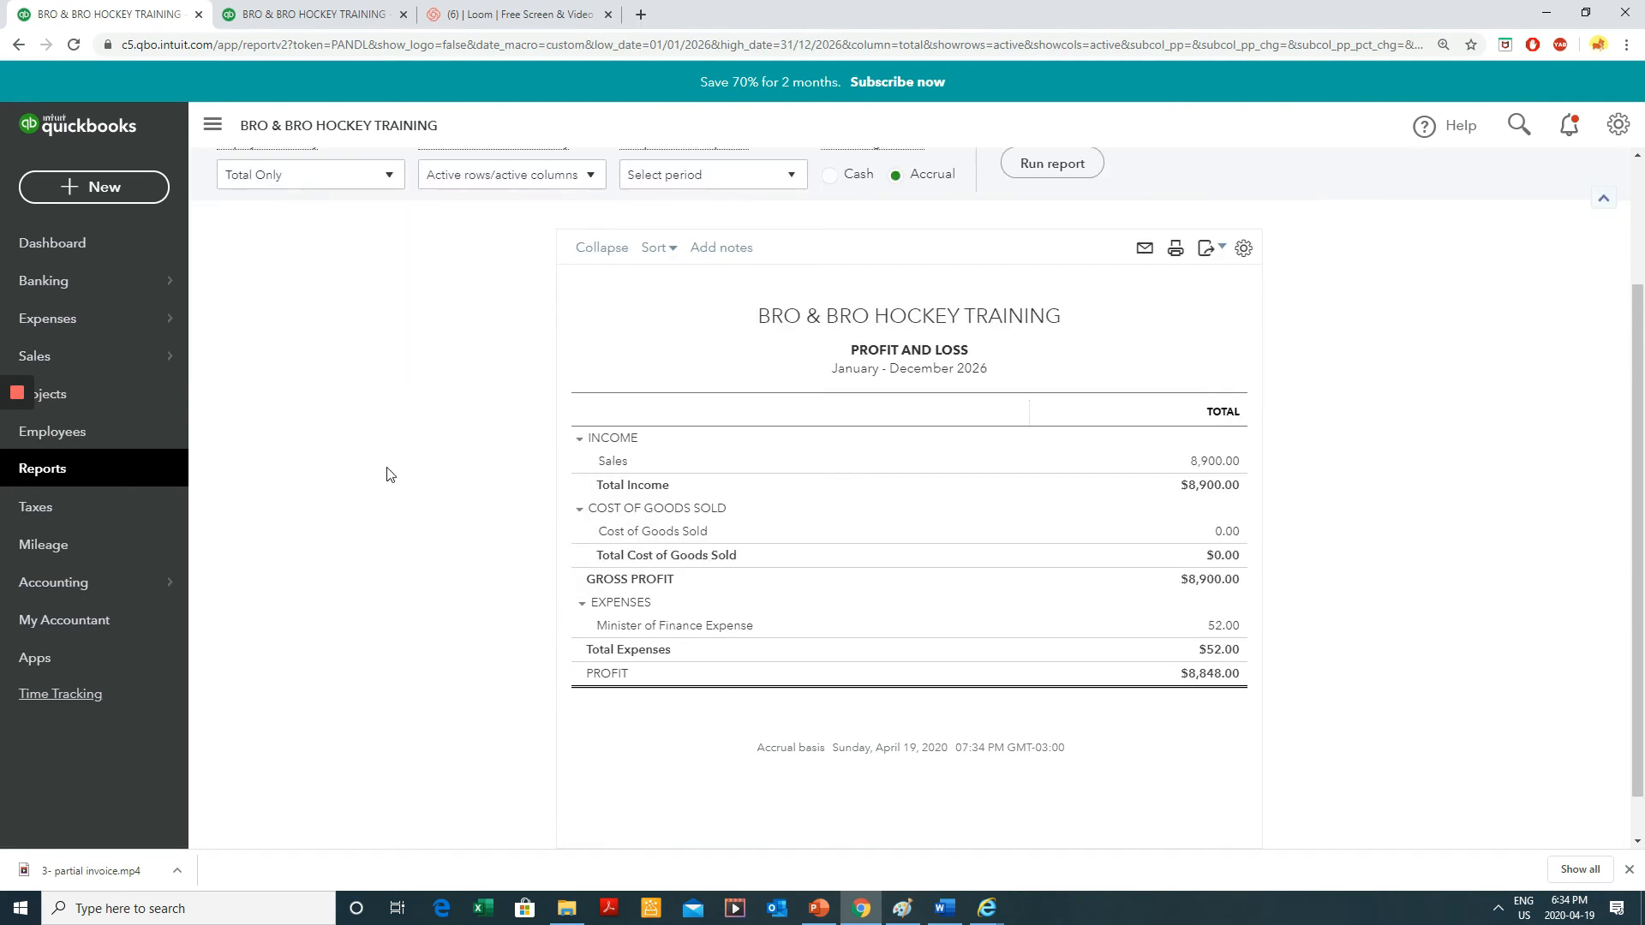
left_click(295, 7)
left_click(116, 8)
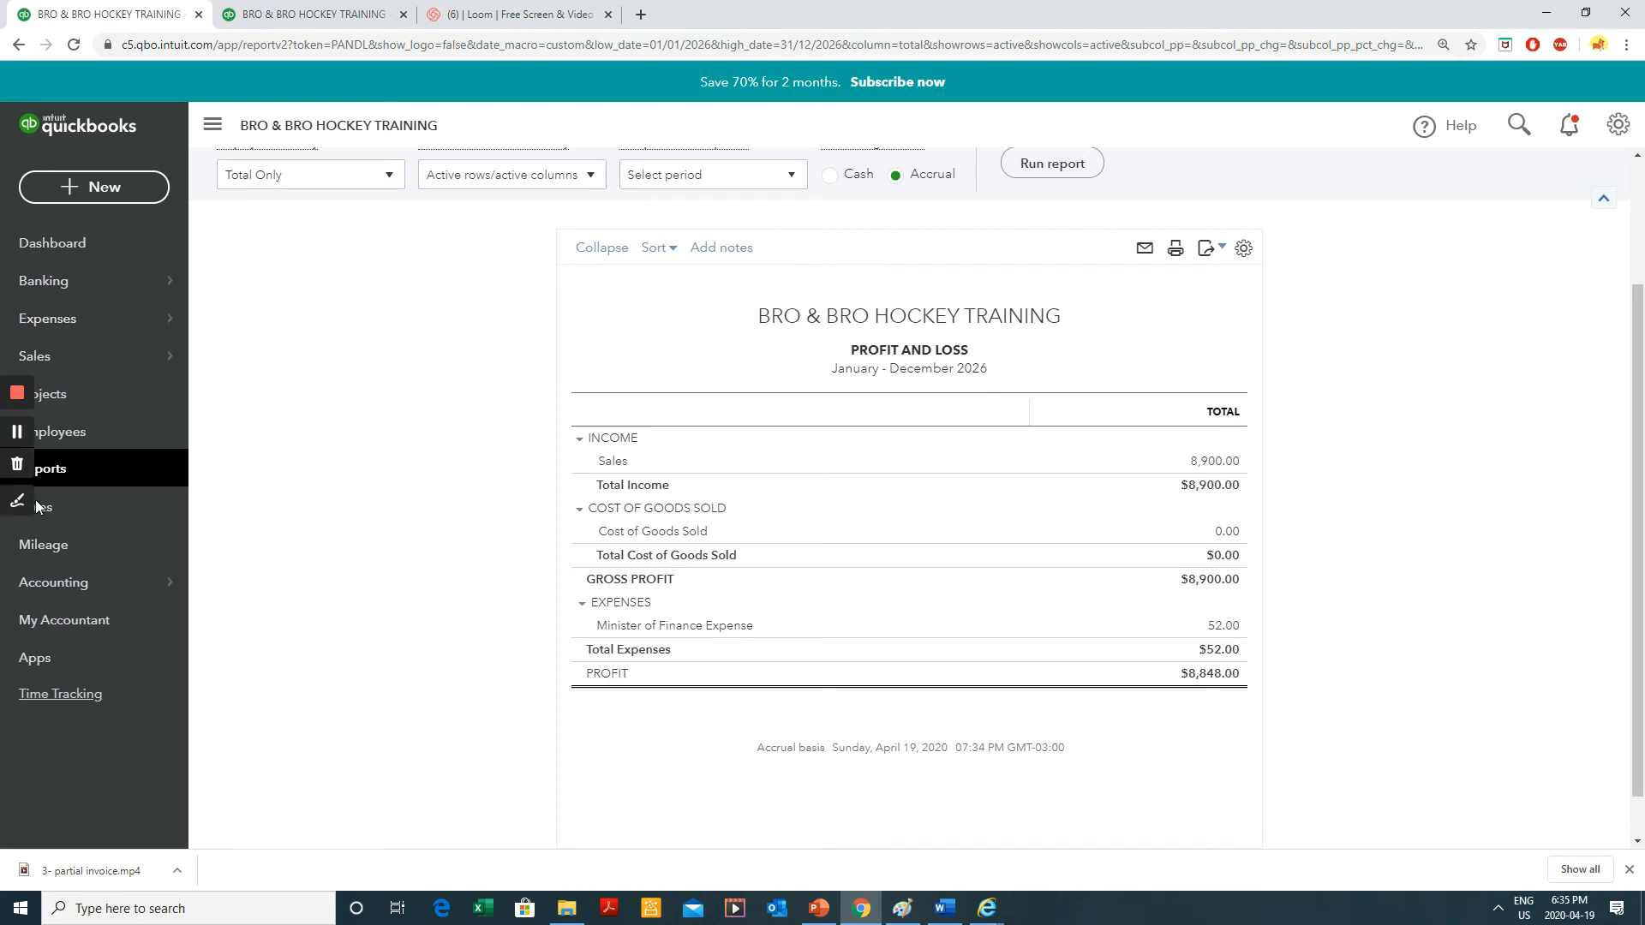
- Run the favourite Estimates by Customer report with an end date of 19/04/2026 and open the pending 10,500.00 estimate
left_click(18, 44)
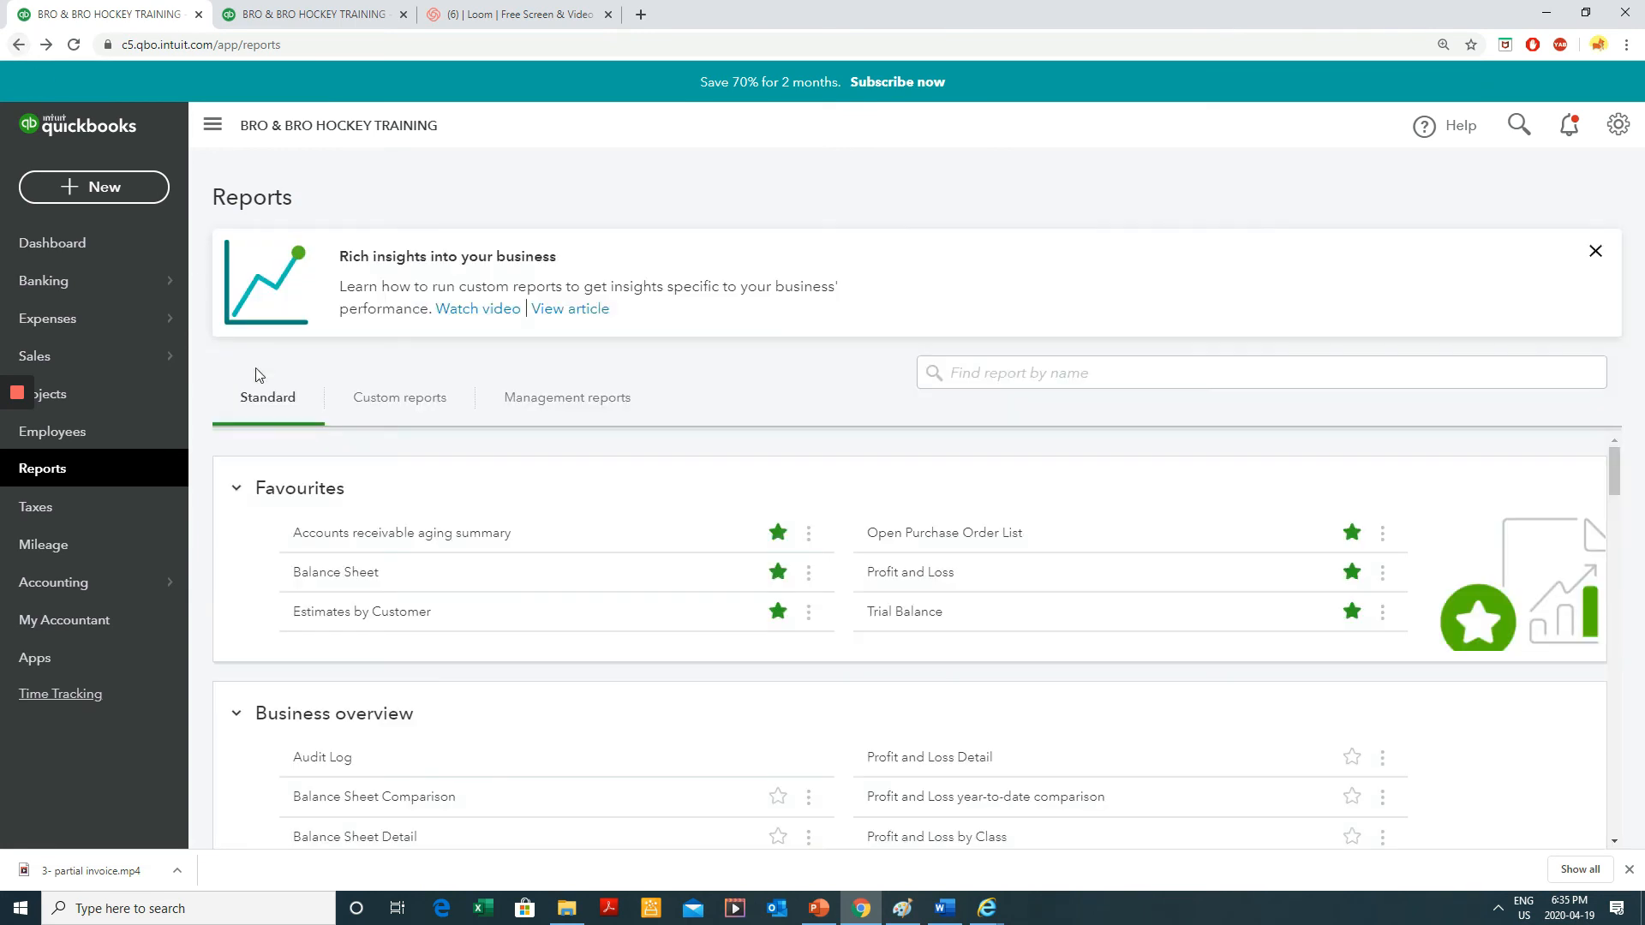
left_click(367, 612)
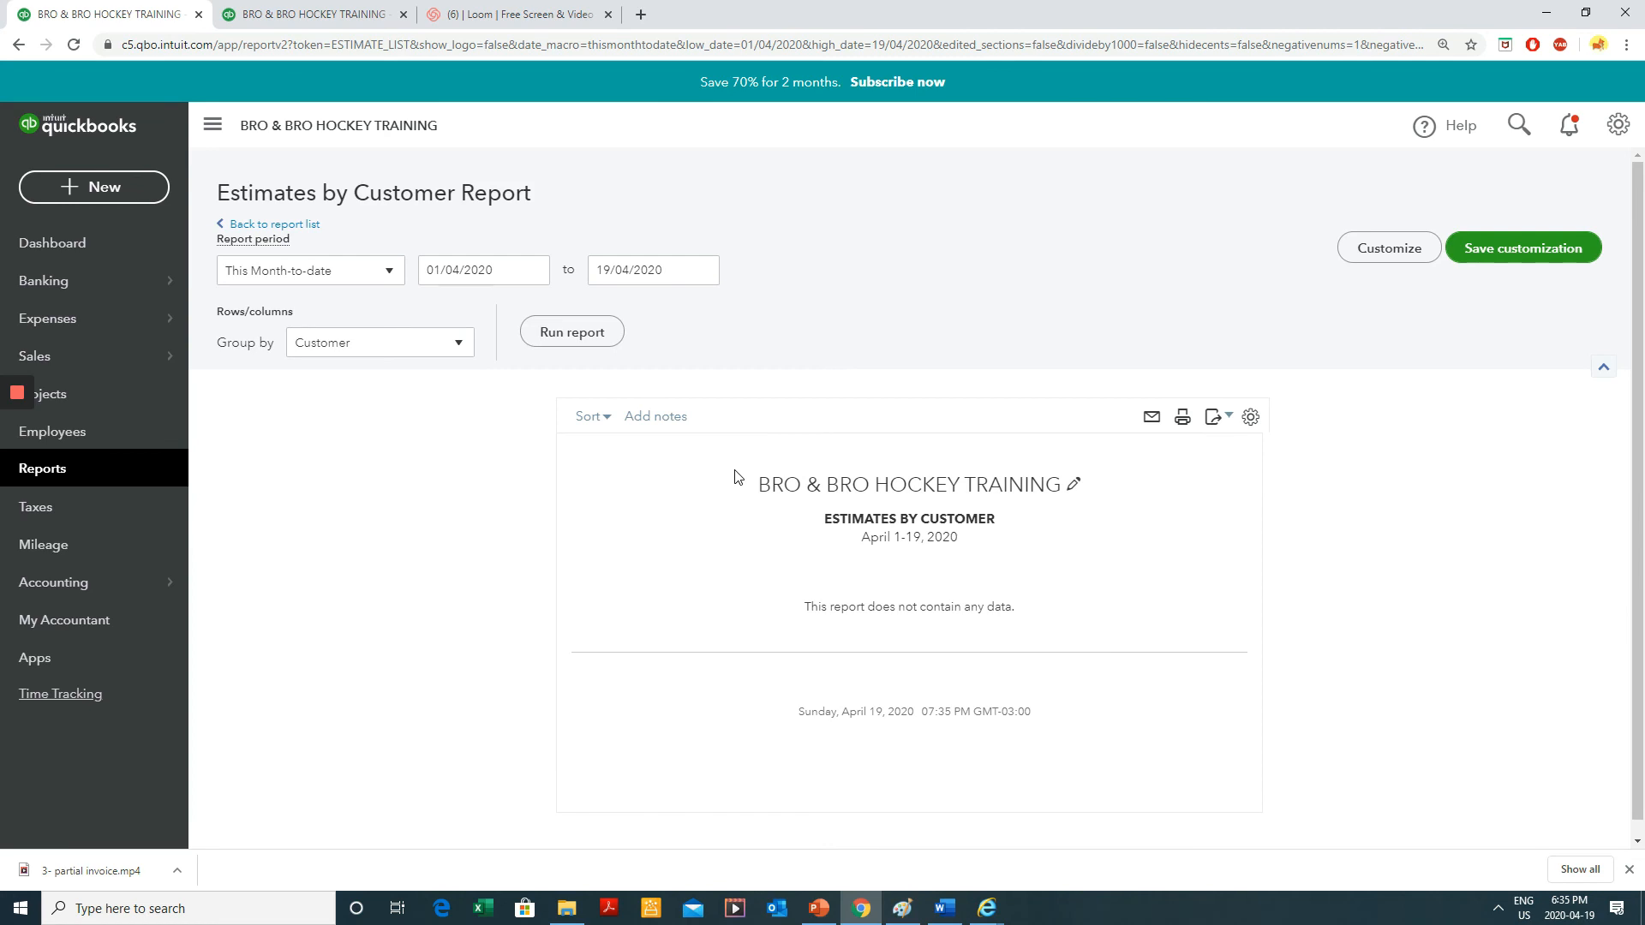
left_click(664, 271)
left_click(654, 269)
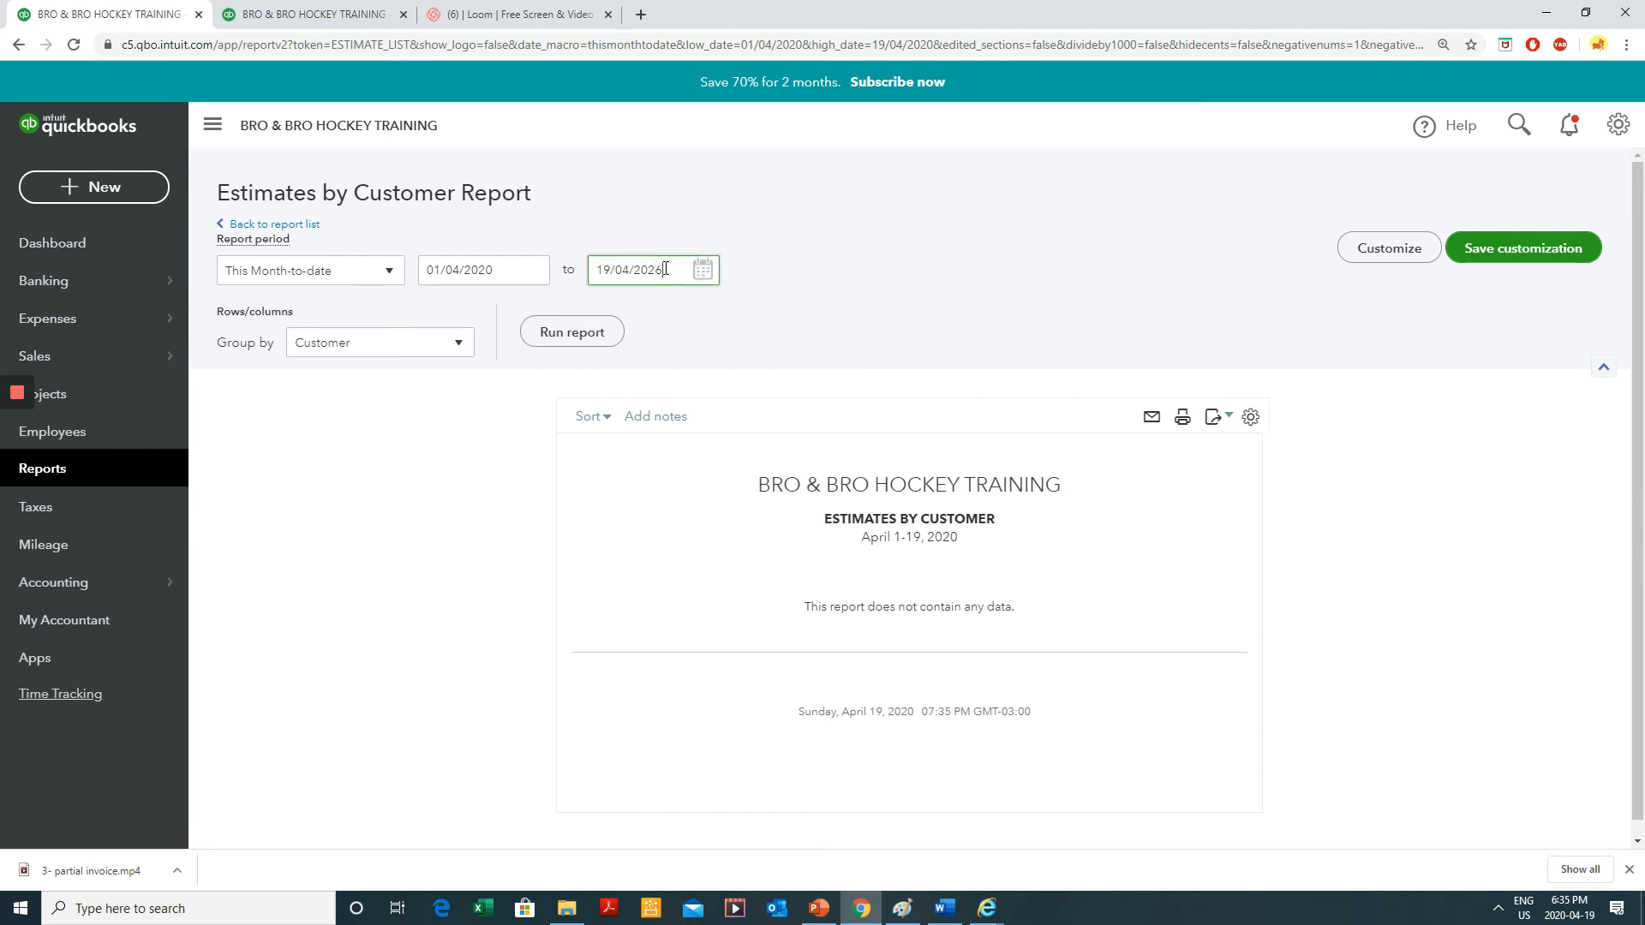
type("6")
left_click(574, 332)
scroll(1035, 414, "down", 1)
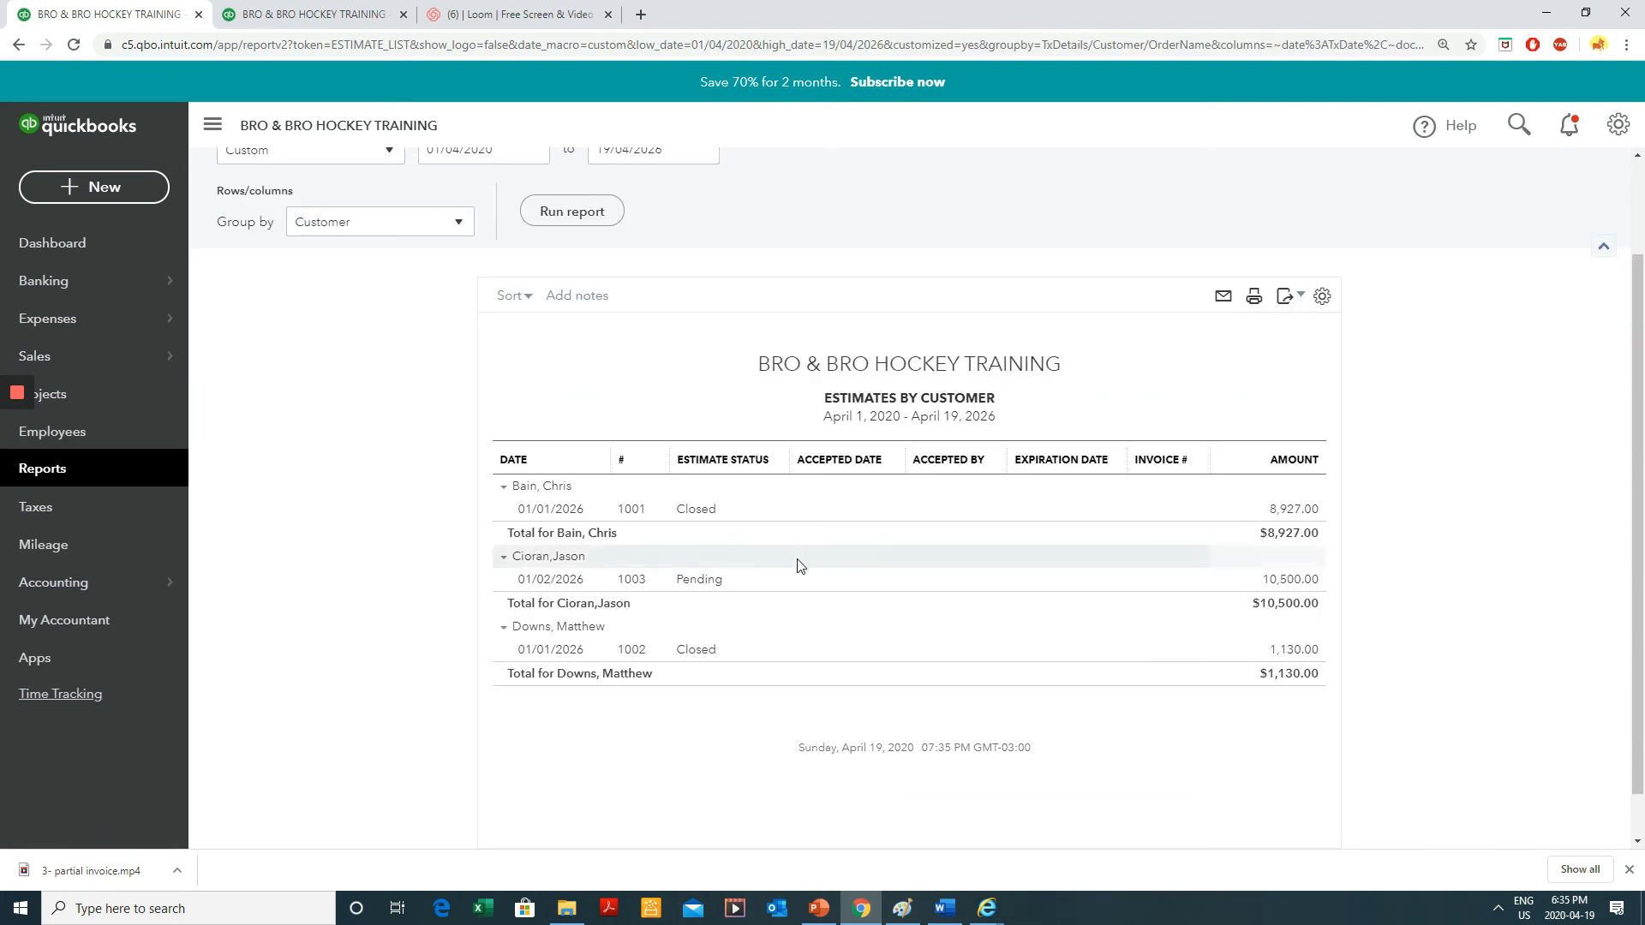
left_click(700, 581)
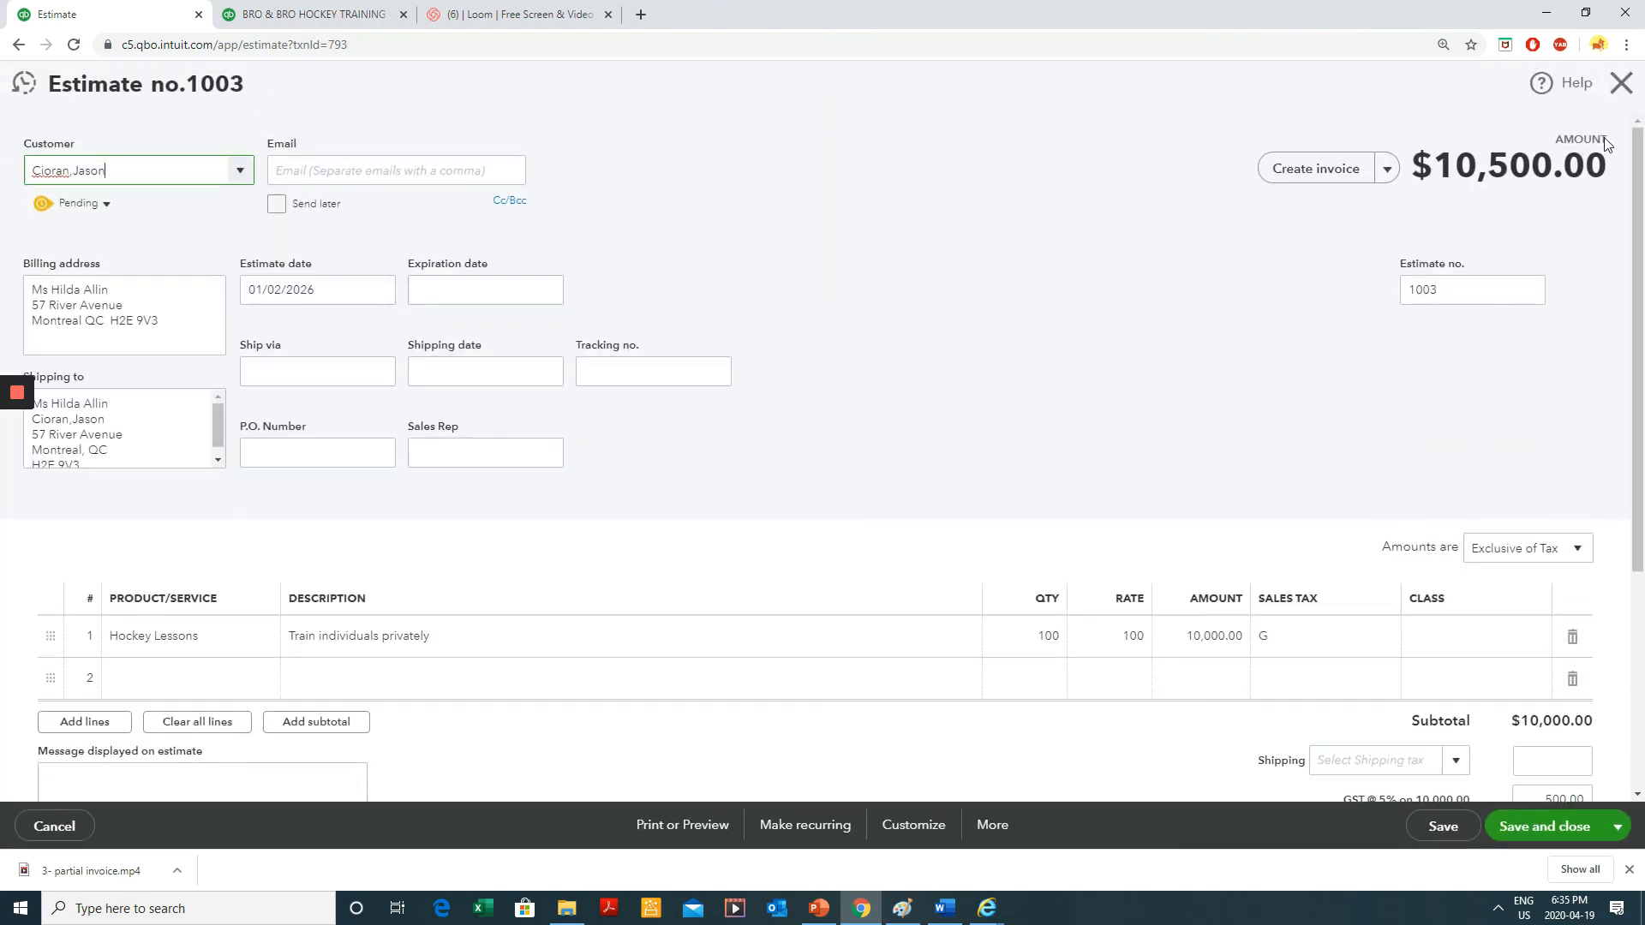
- Convert the open estimate into an invoice for the total of all estimate lines, save it without a class, and close it
left_click(1319, 170)
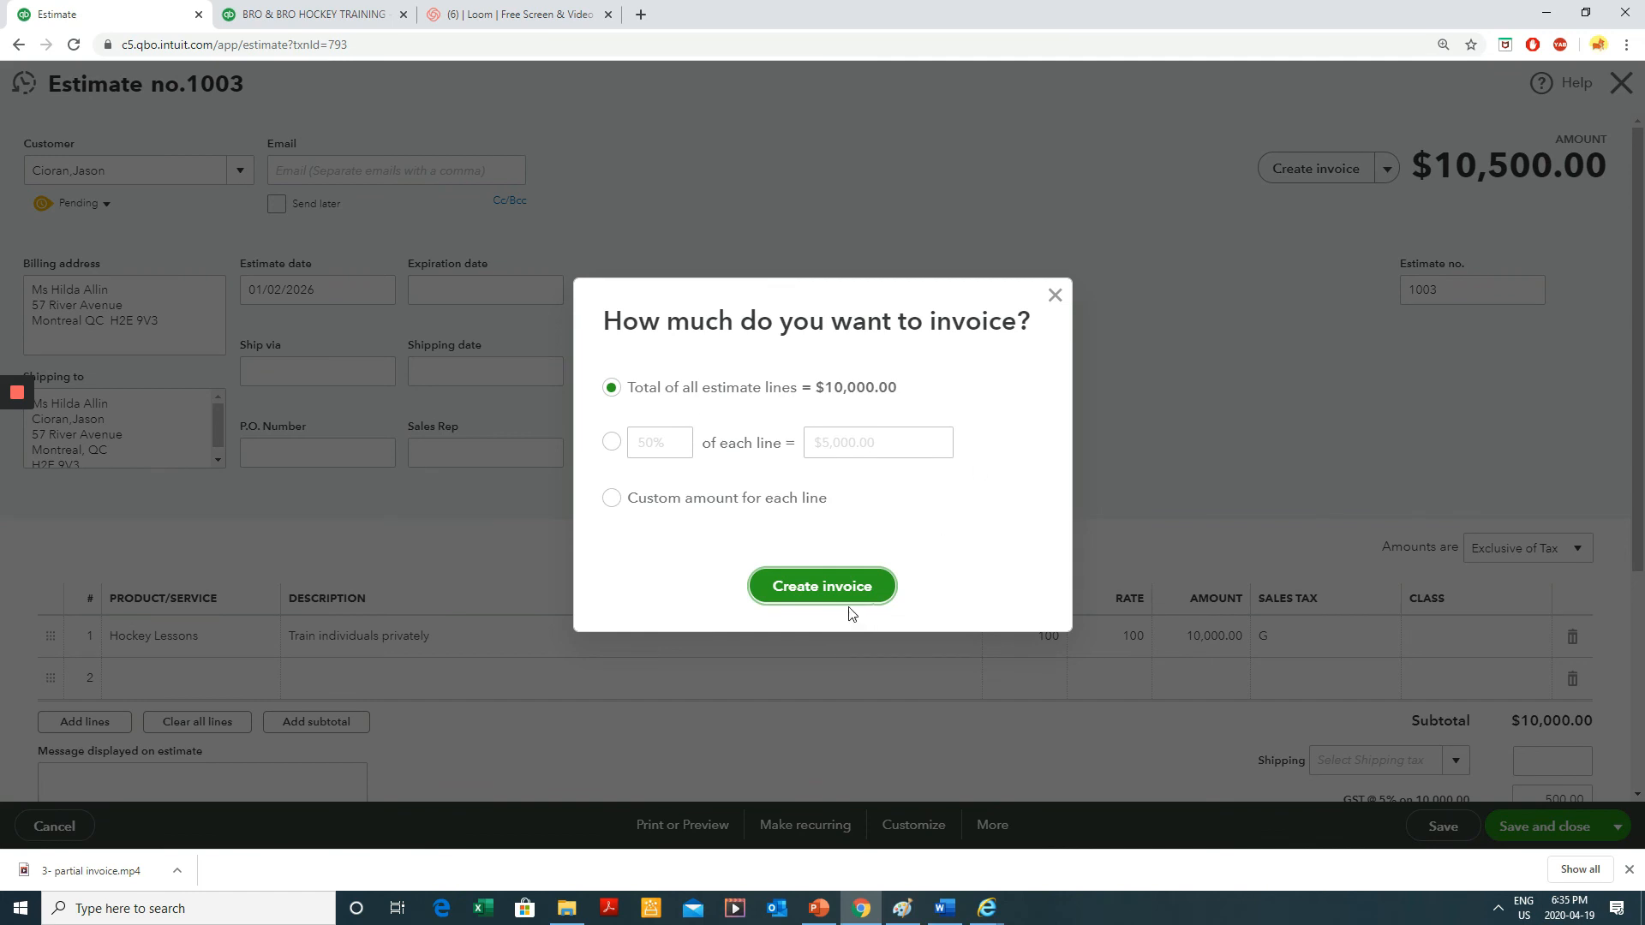
left_click(831, 588)
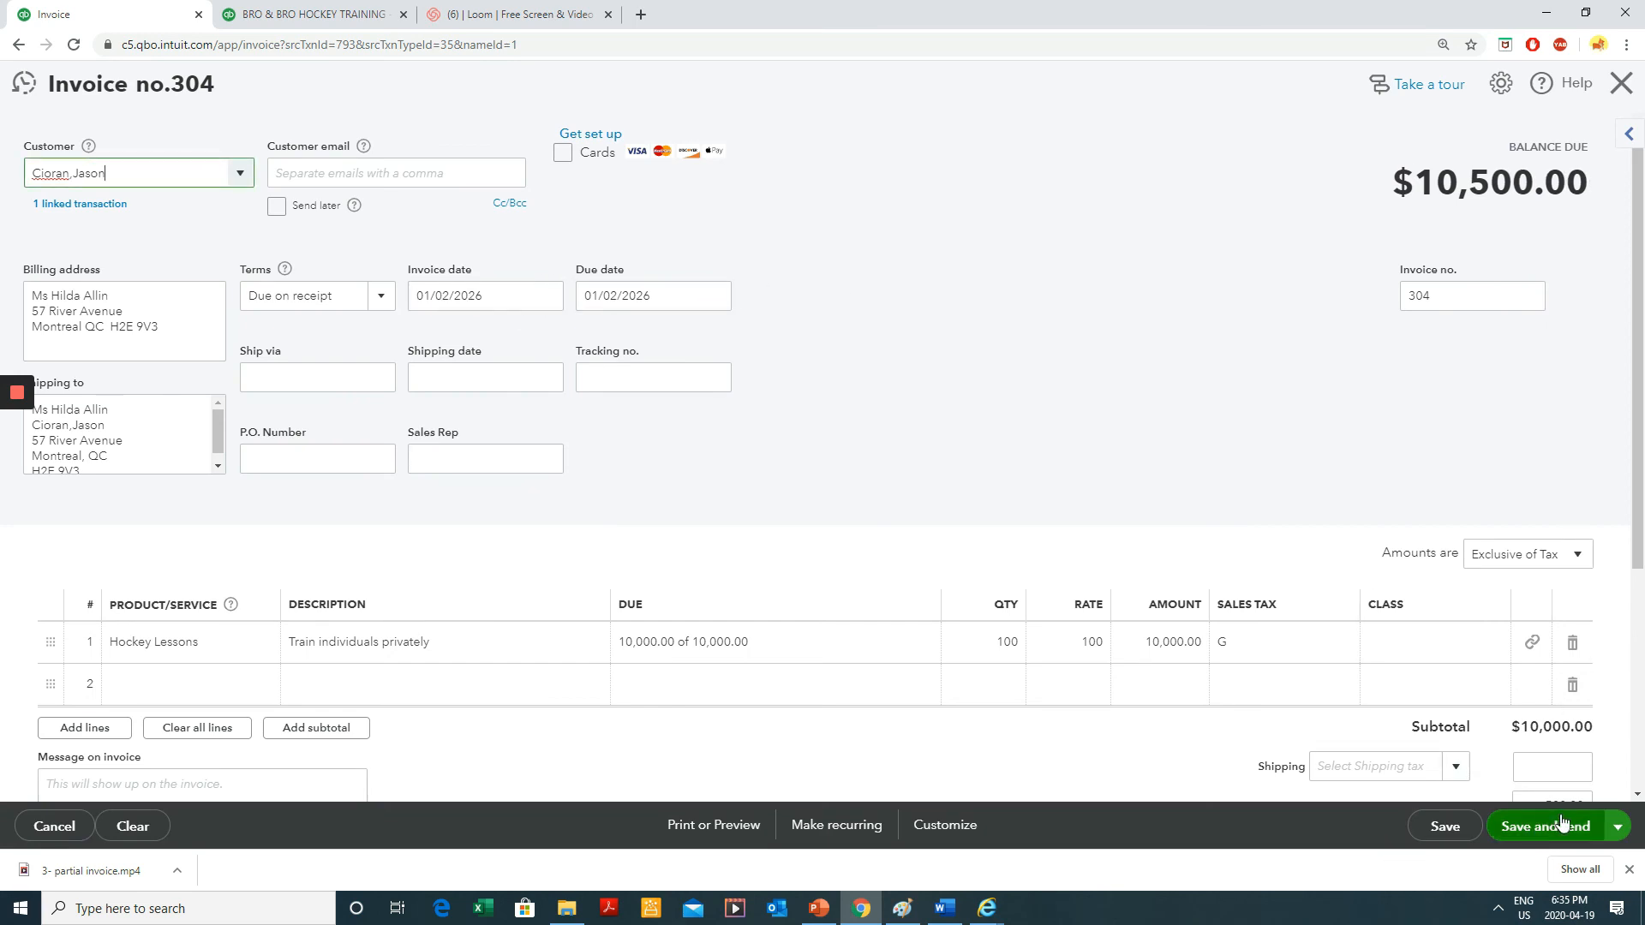
left_click(1442, 828)
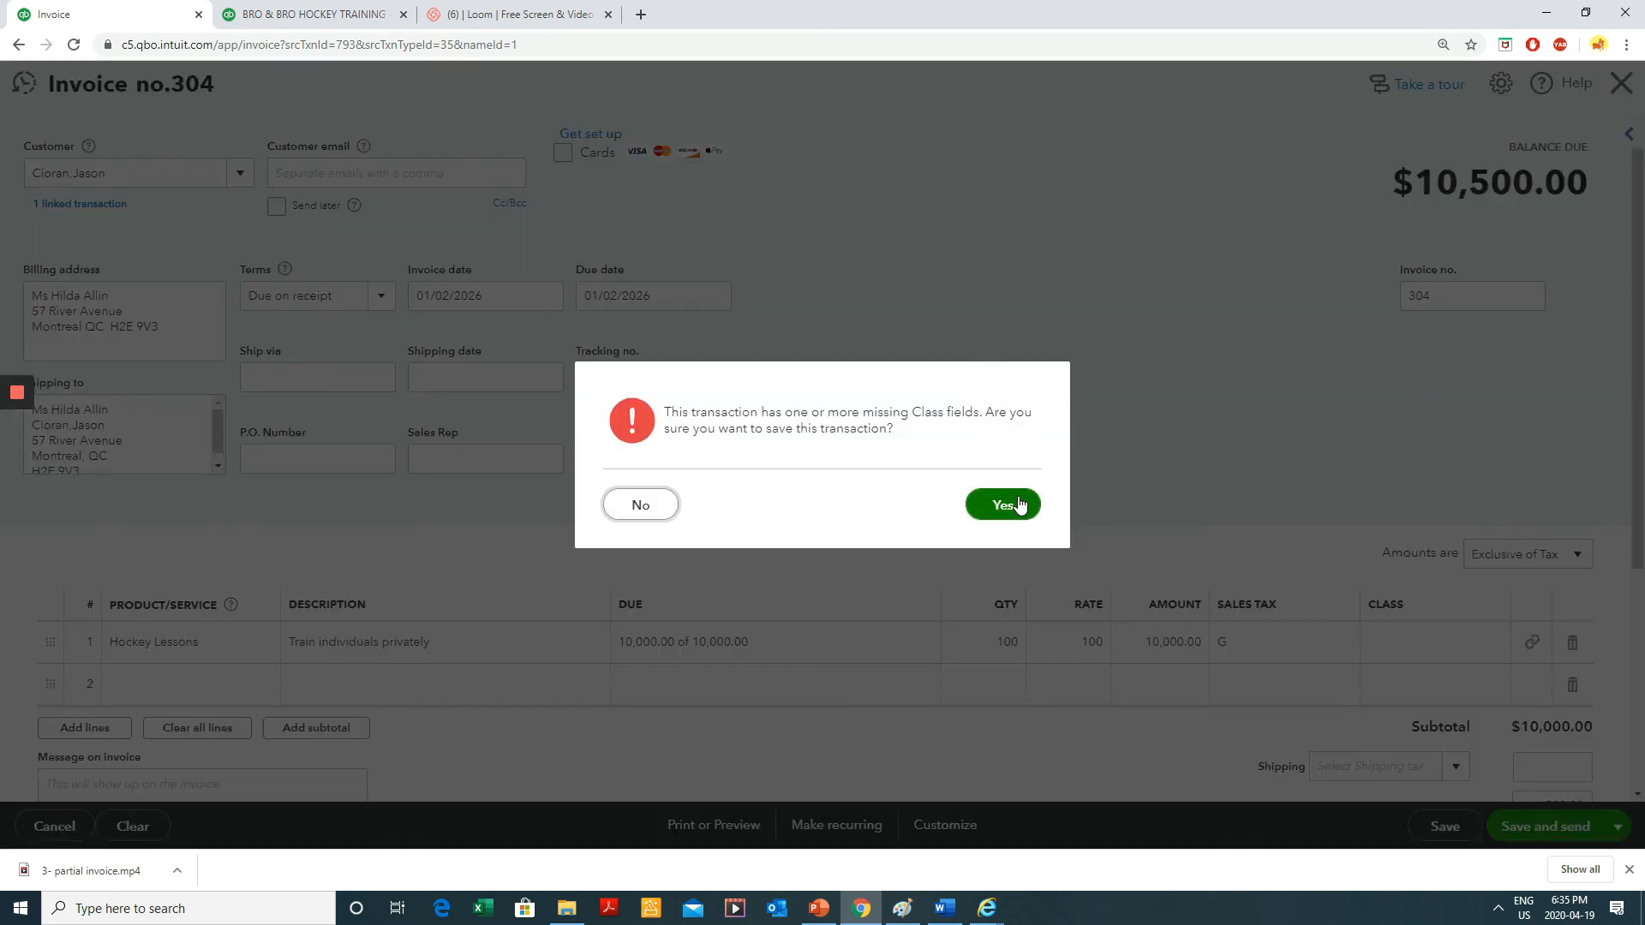
left_click(1020, 504)
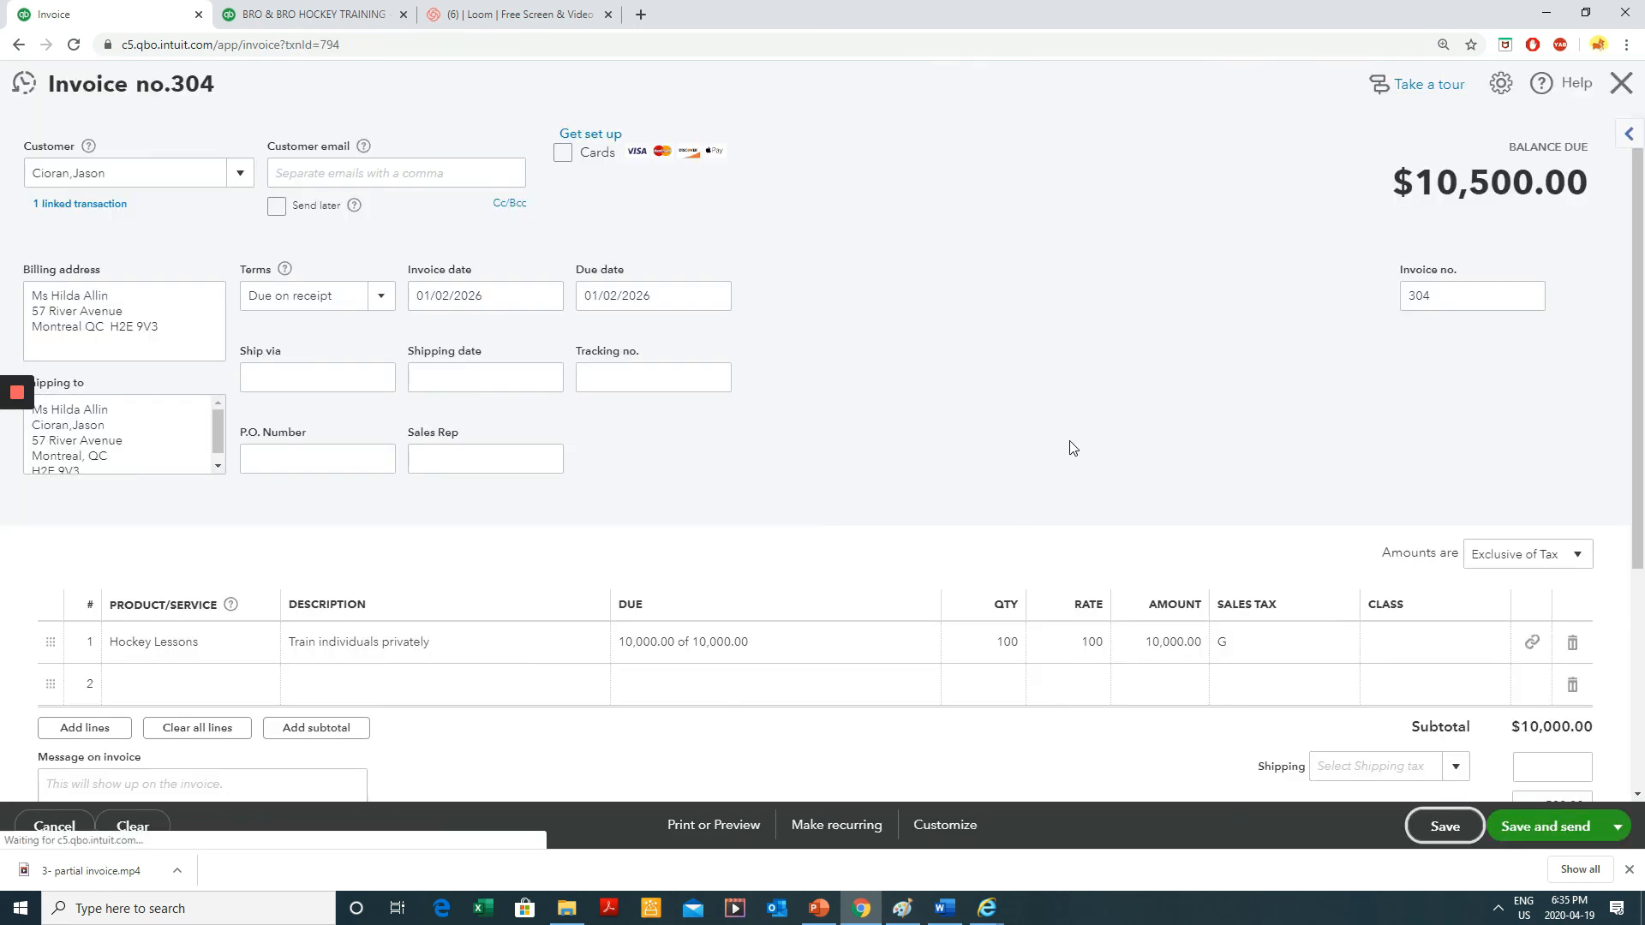
left_click(1620, 82)
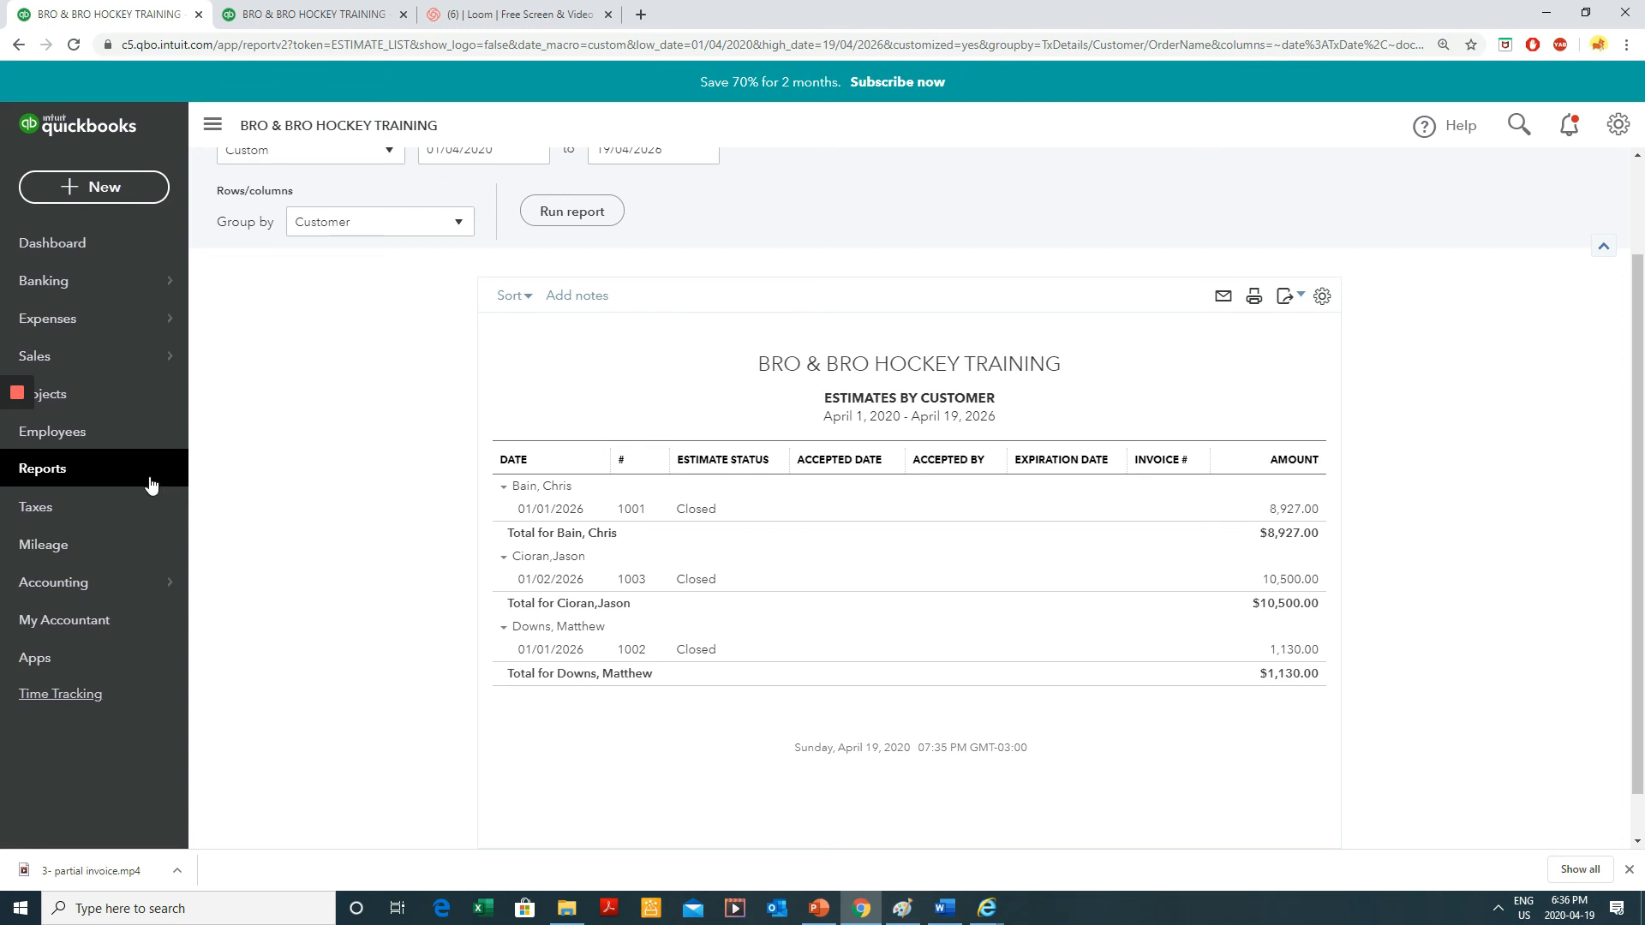
- Open the favourite Profit and Loss report from the reports list and set its start date to 01/01/2026
left_click(55, 478)
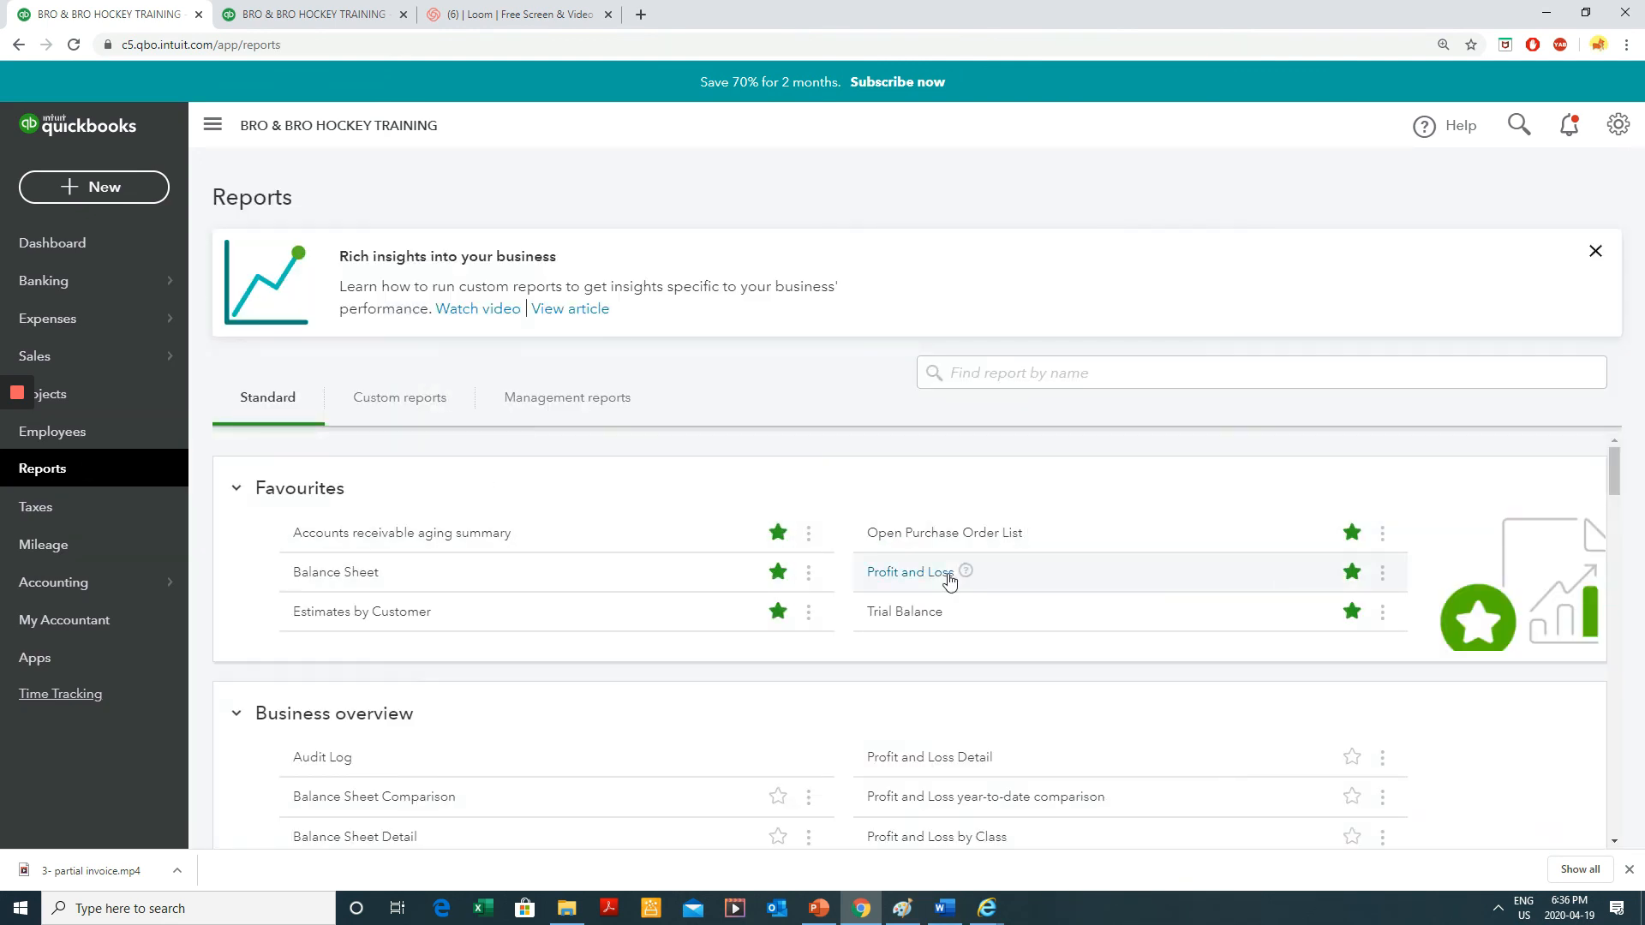
left_click(919, 572)
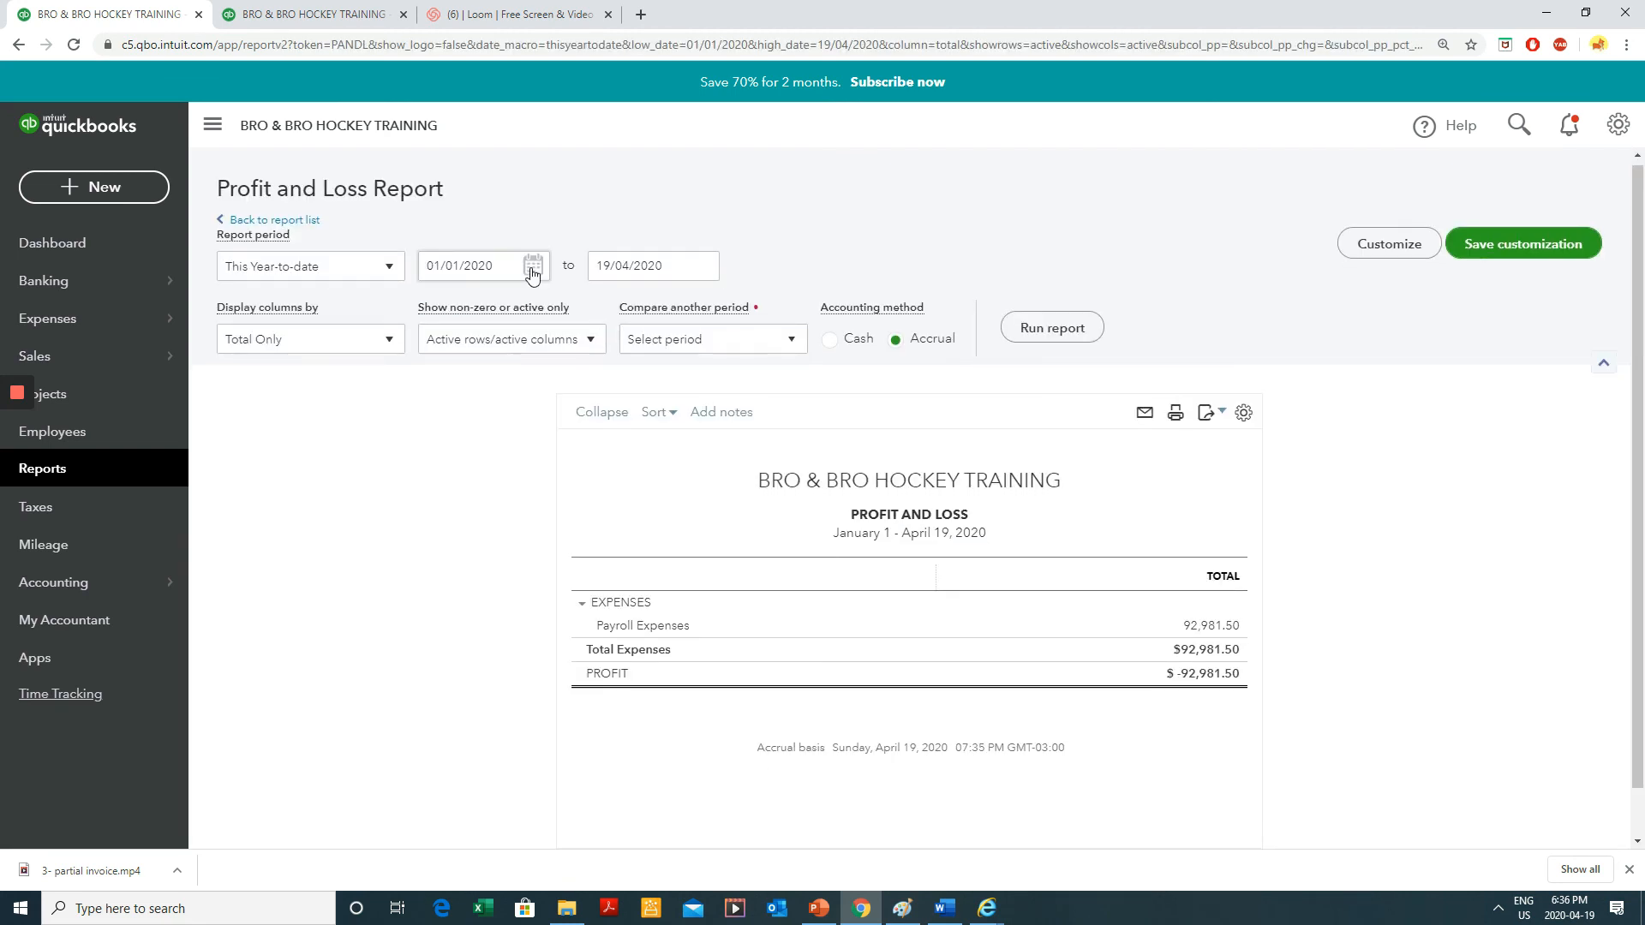
left_click(531, 267)
left_click_drag(478, 265, 494, 266)
type("26")
key("Tab")
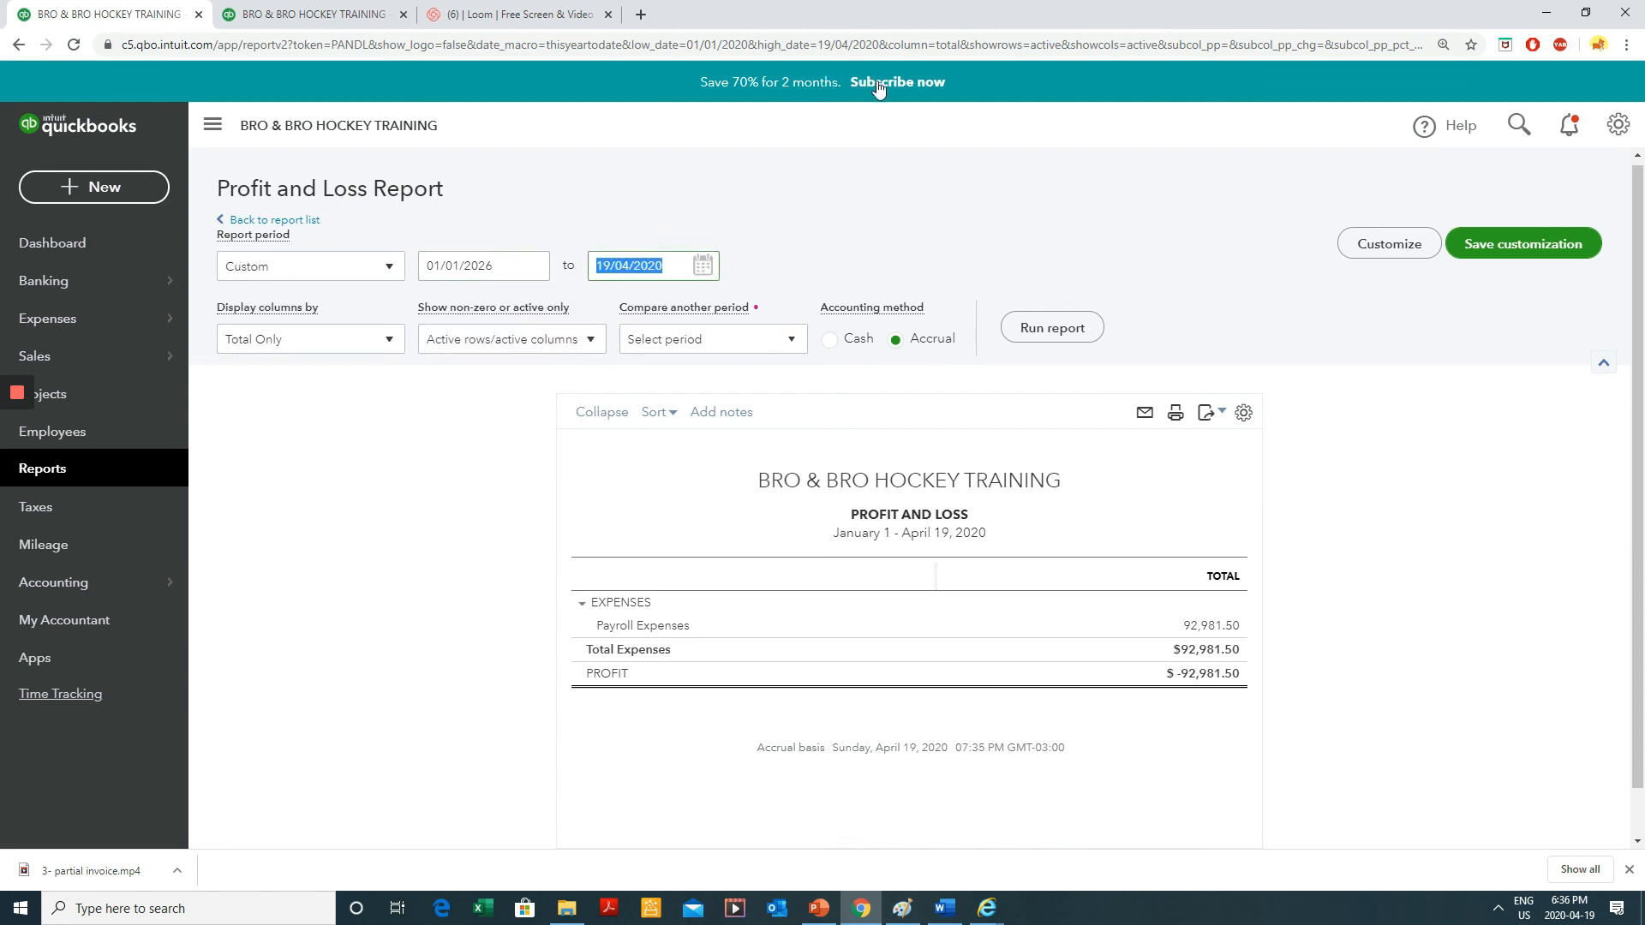
- Set the Profit and Loss end date to 31/12/2026 and run the report
left_click(647, 268)
left_click(703, 267)
left_click(764, 315)
left_click(764, 315)
left_click(764, 316)
left_click(764, 315)
left_click(764, 315)
left_click(764, 315)
left_click(764, 315)
left_click(764, 316)
left_click(714, 458)
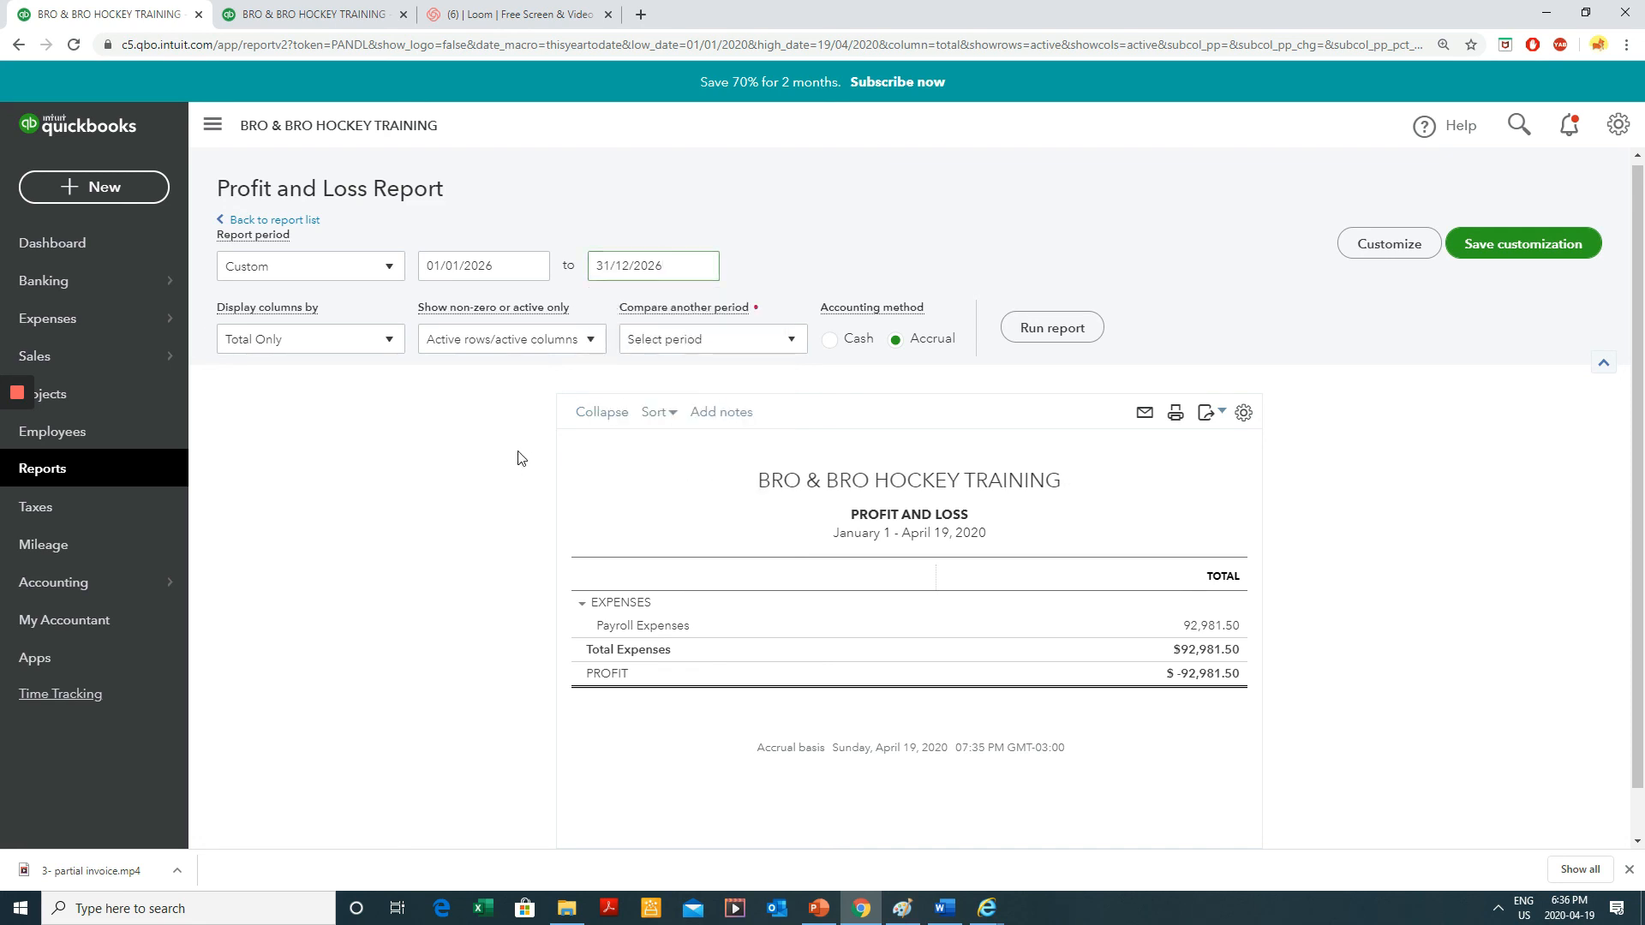
left_click(1021, 328)
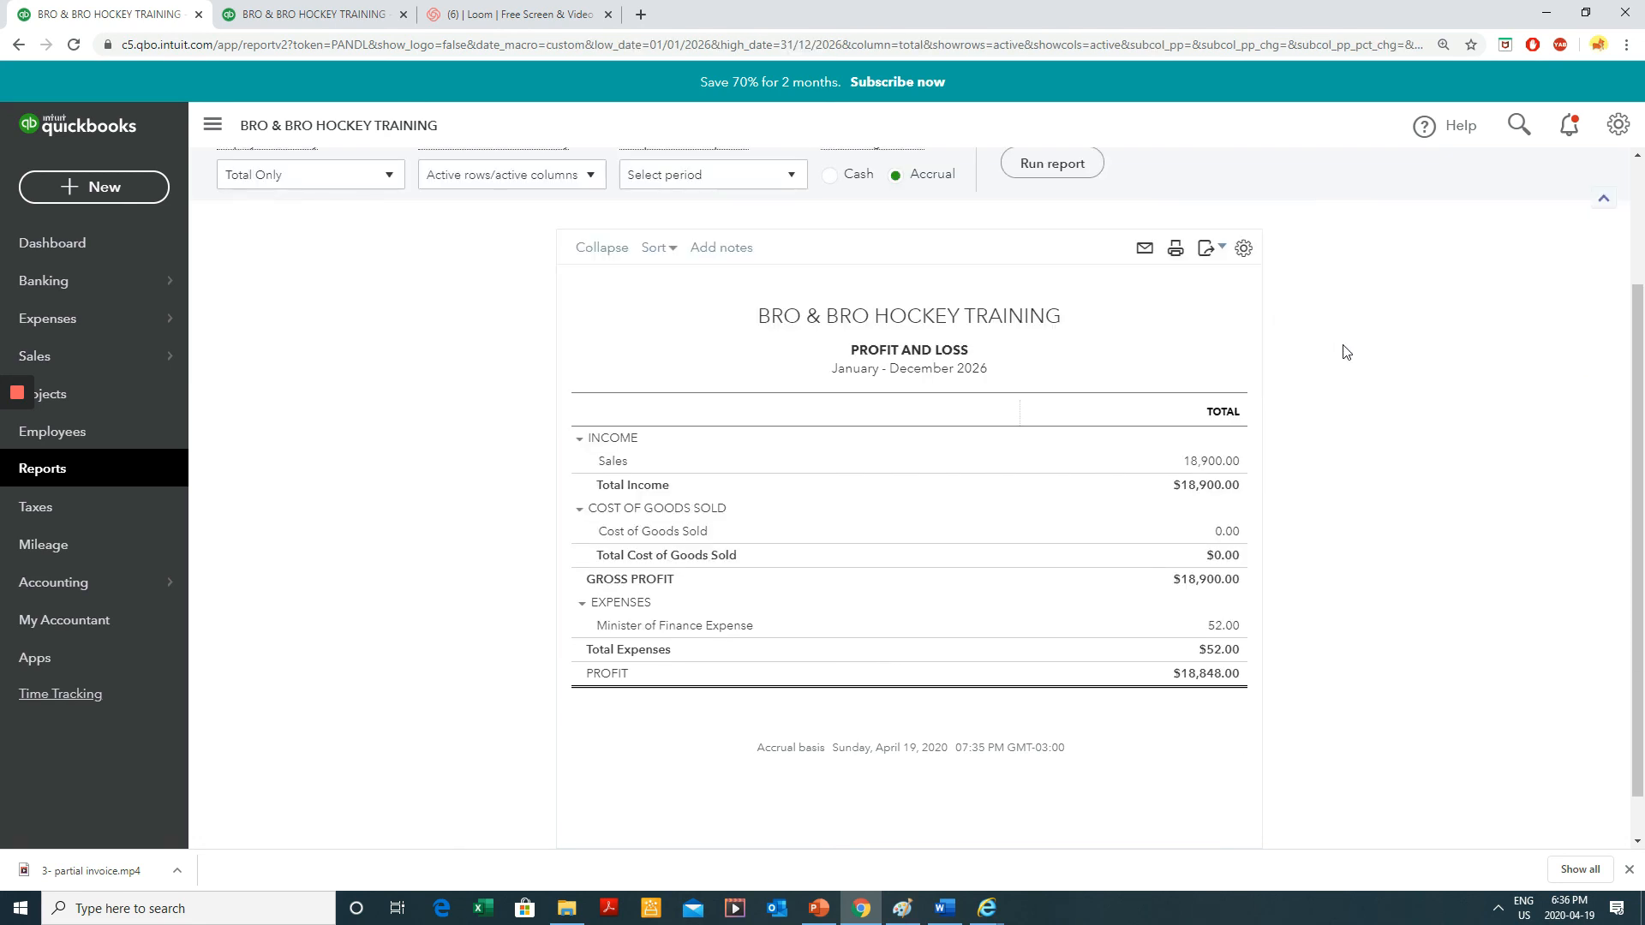
- Compare the Sales figure in the new Profit and Loss report with the earlier report in the other browser tab
left_click(334, 7)
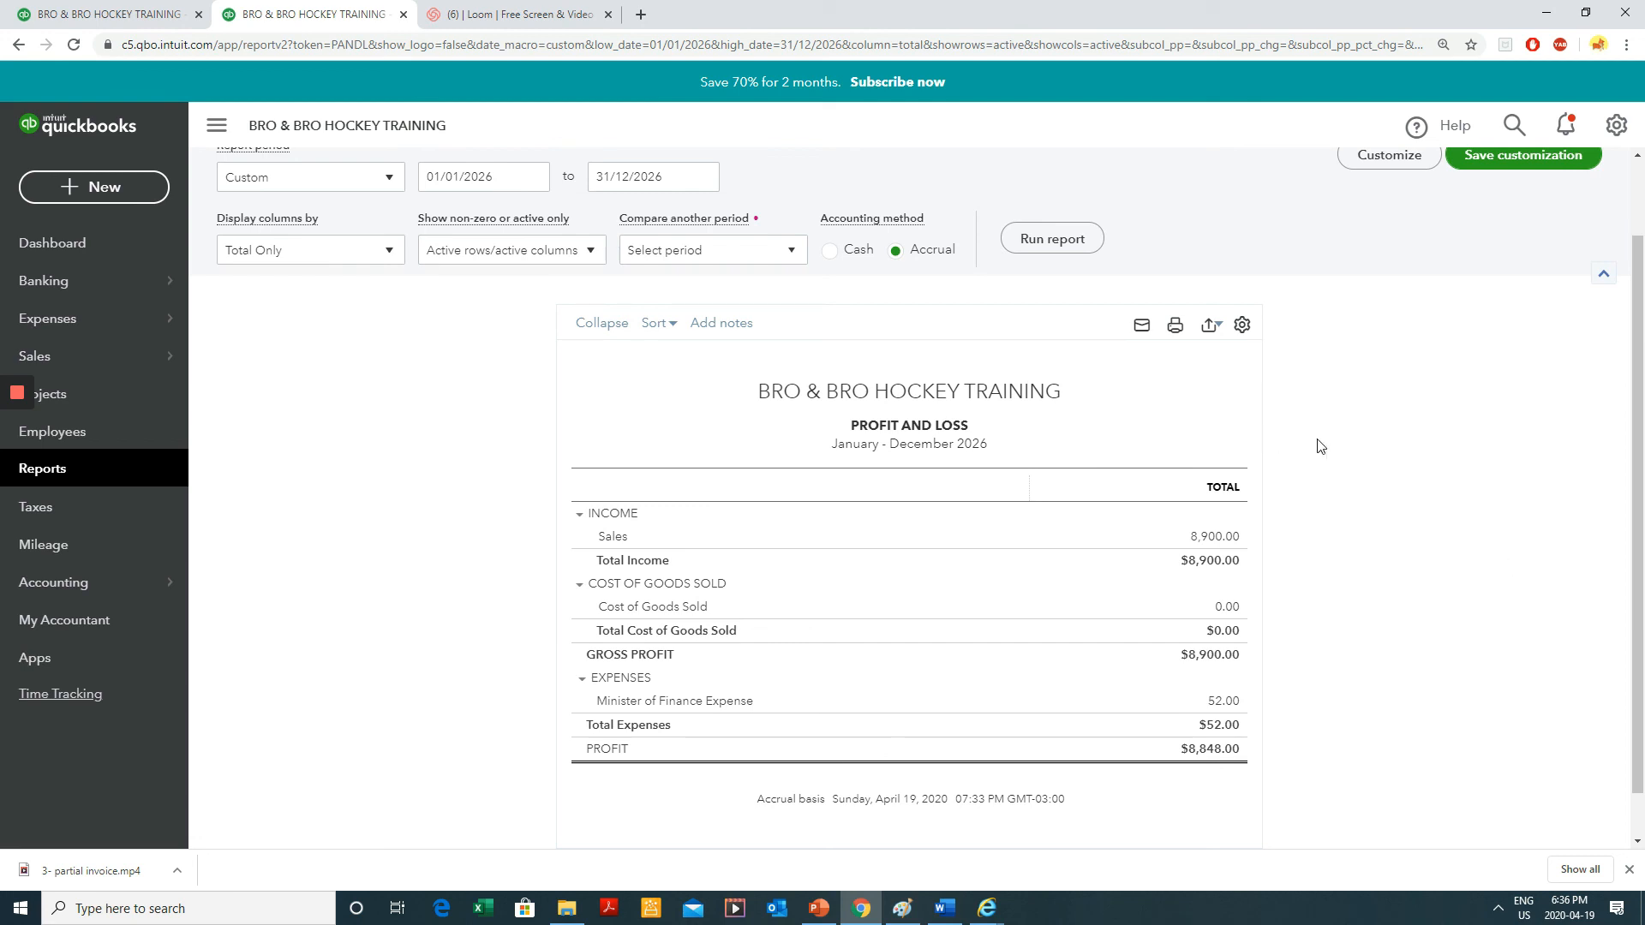
left_click(103, 14)
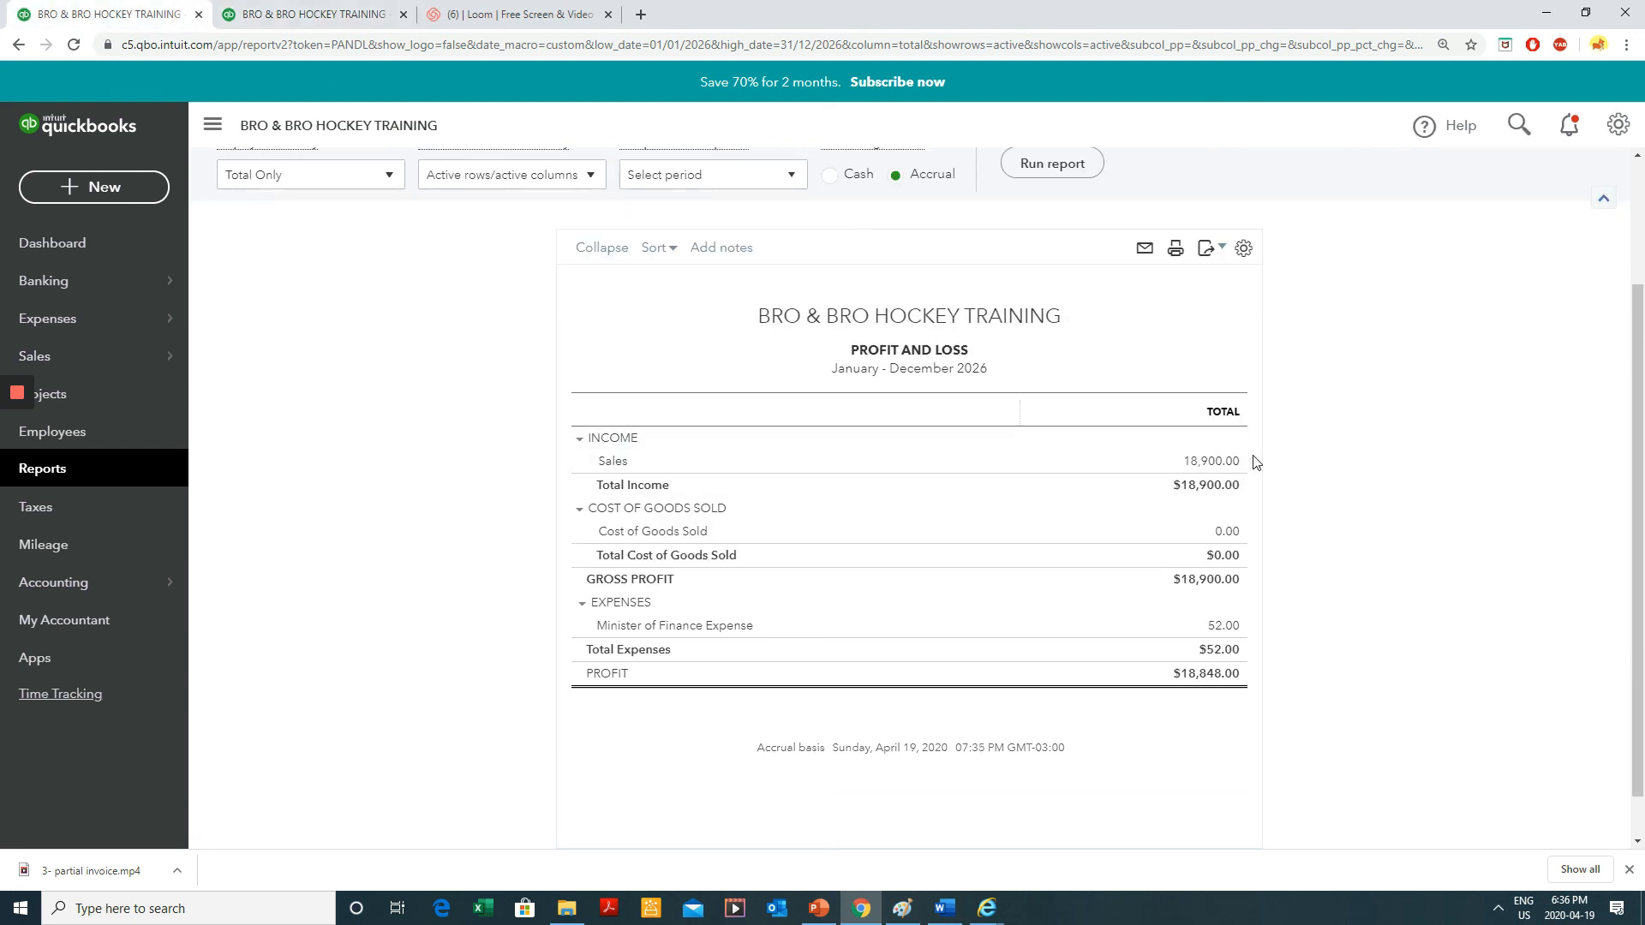
left_click_drag(1242, 463, 1165, 469)
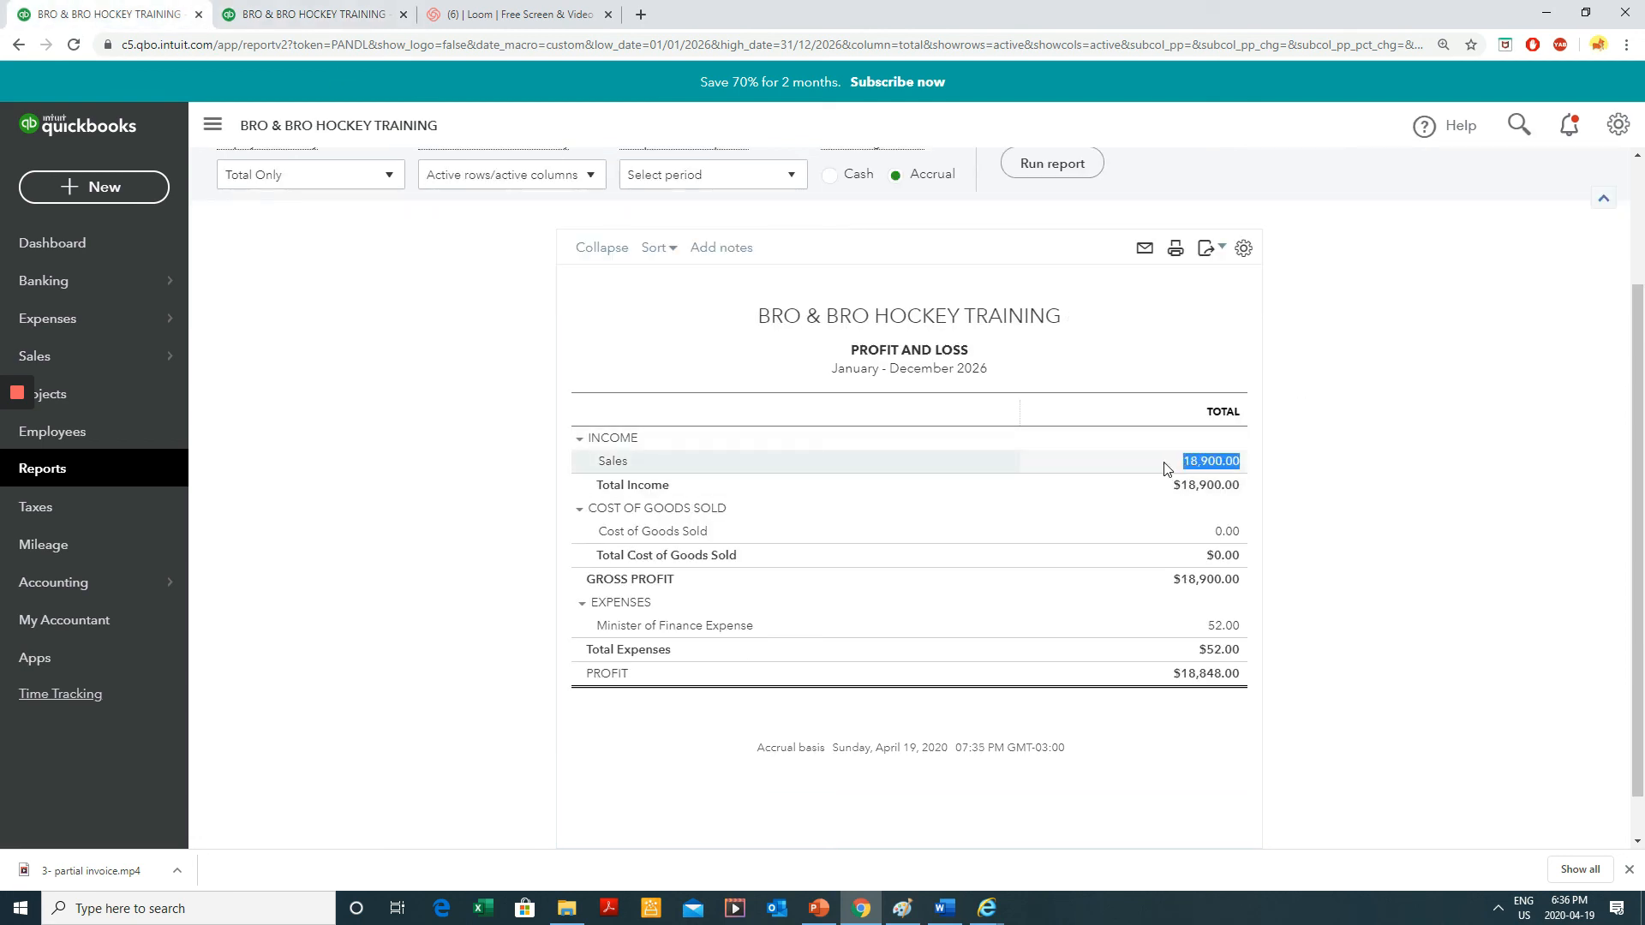
left_click(305, 10)
left_click_drag(1251, 547, 1248, 539)
left_click(1289, 516)
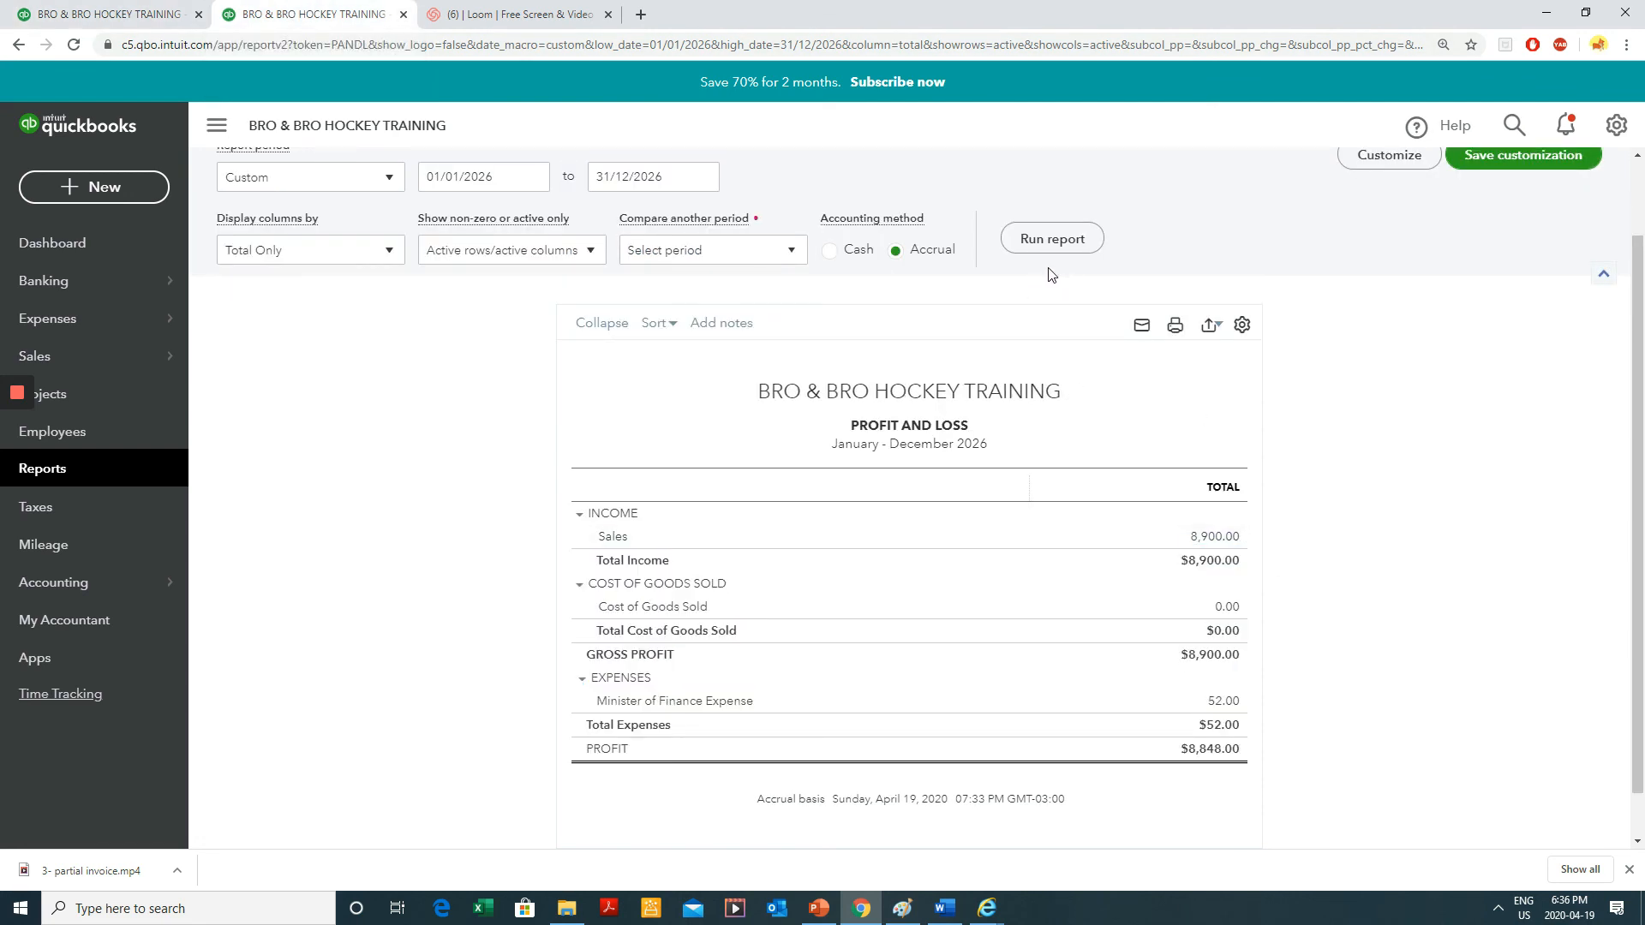
scroll(1094, 430, "up", 1)
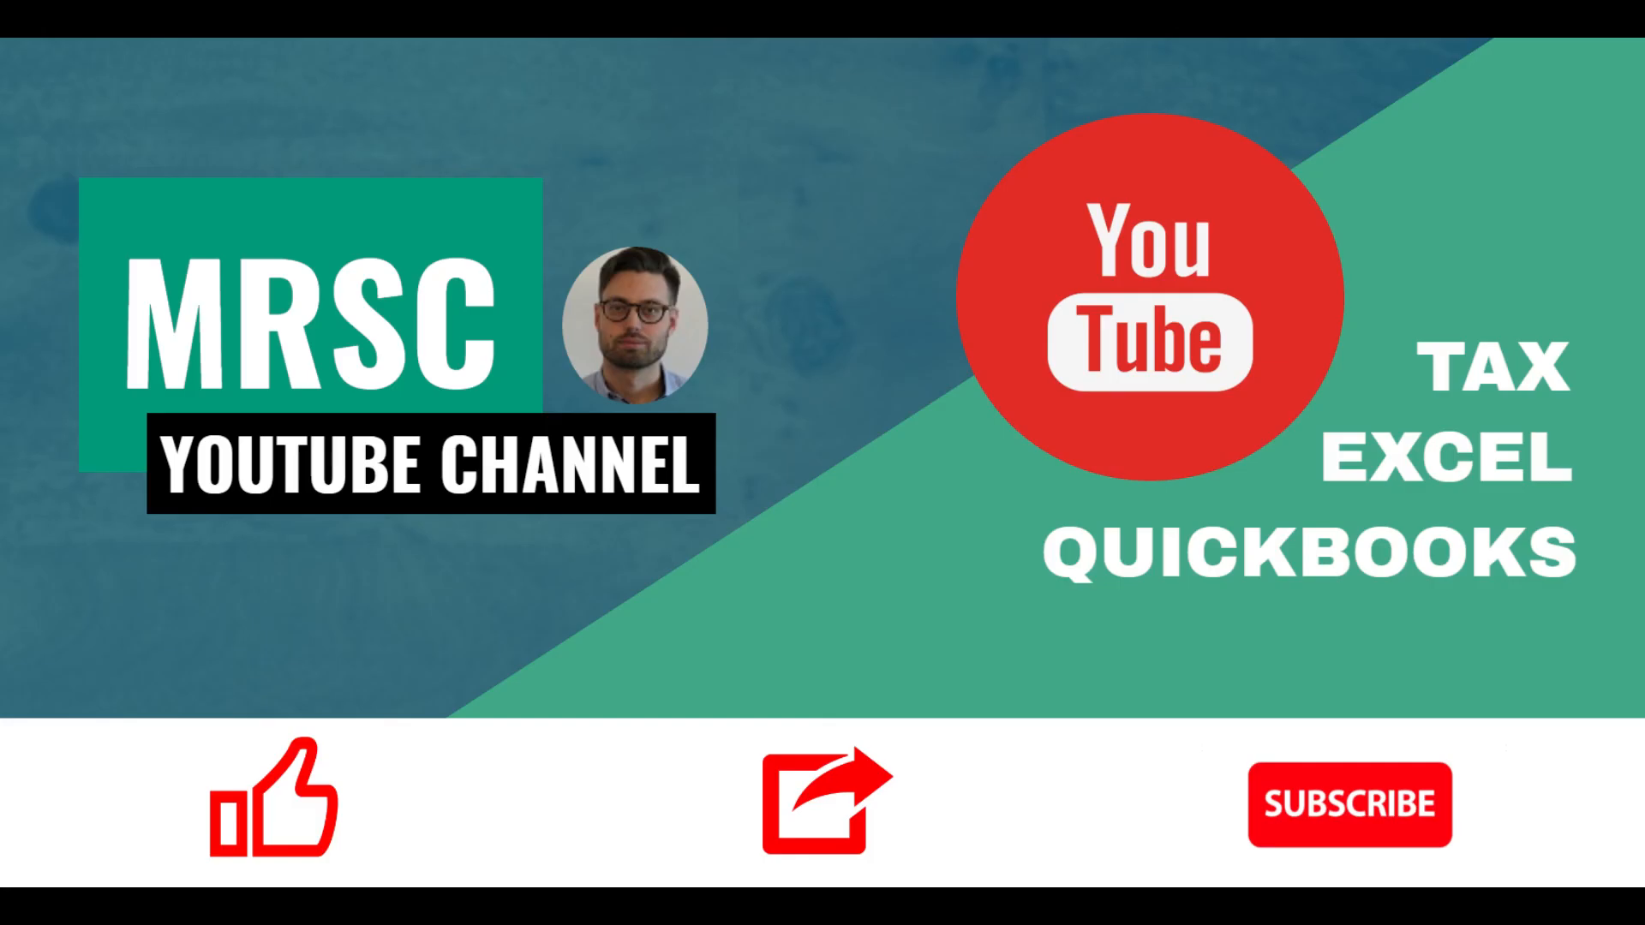